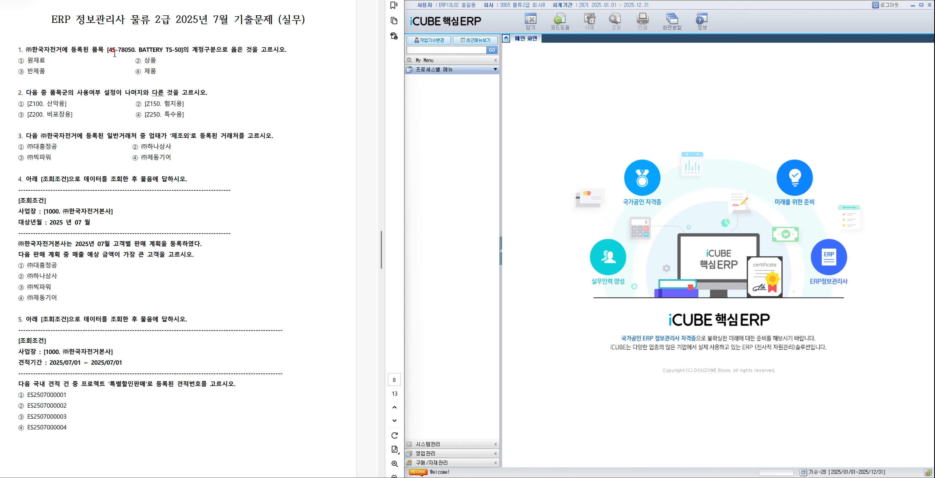
# Step: Highlight question 1's text about the account type of item 45-78050 BATTERY TS-50, and list all items in 품목등록
pyautogui.moveTo(94, 47)
pyautogui.mouseDown()
pyautogui.moveTo(285, 49)
pyautogui.moveTo(273, 54)
pyautogui.mouseUp()
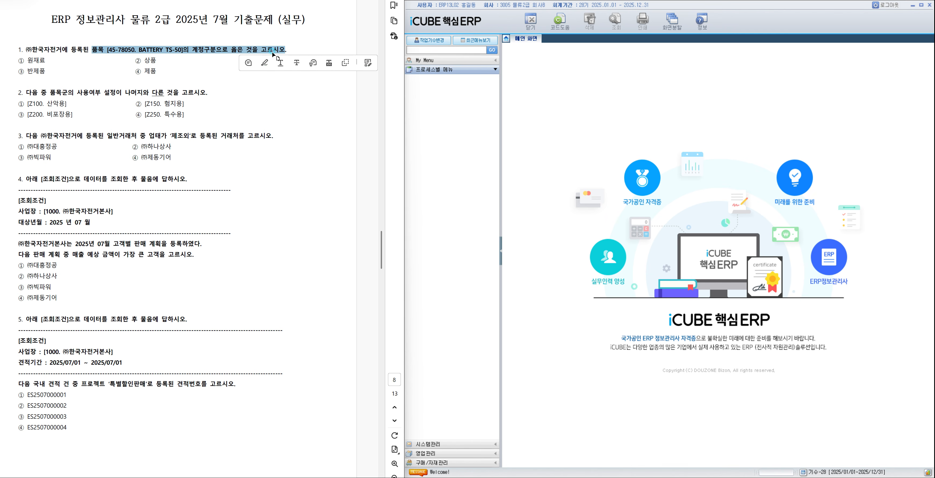
pyautogui.click(264, 62)
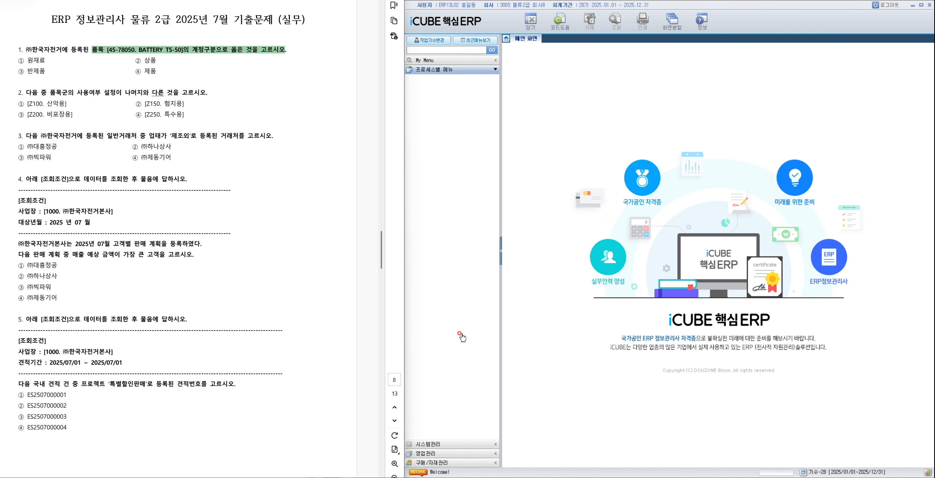
pyautogui.click(455, 445)
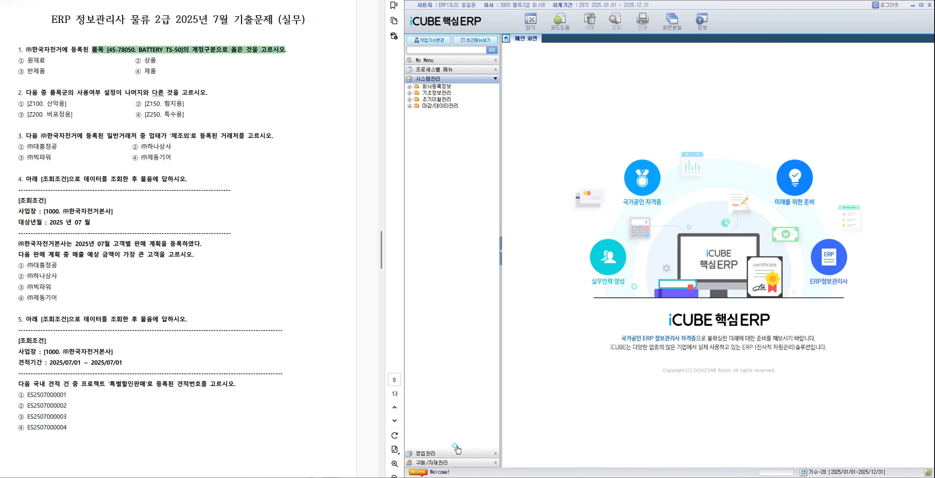
pyautogui.doubleClick(437, 93)
pyautogui.doubleClick(440, 125)
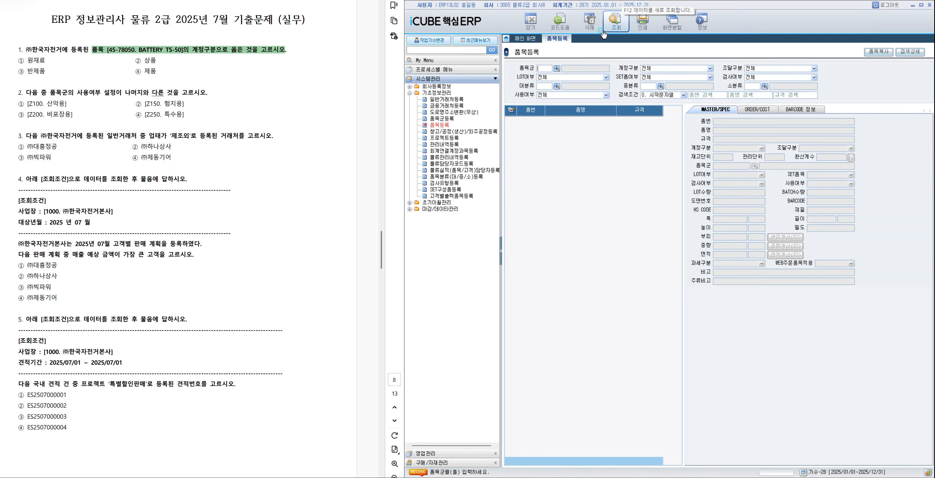
pyautogui.click(615, 29)
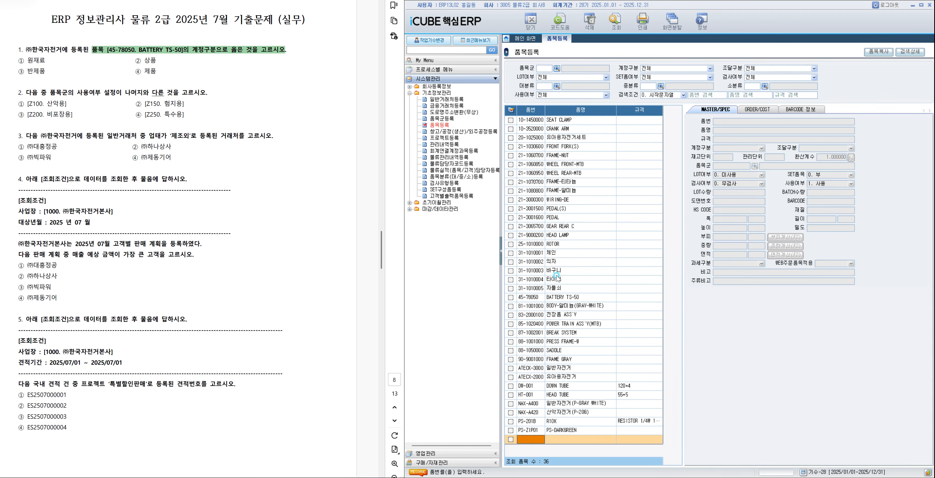
# Step: Check the 계정구분 of item BATTERY TS-50 and highlight answer ② 상품 under question 1
pyautogui.click(571, 235)
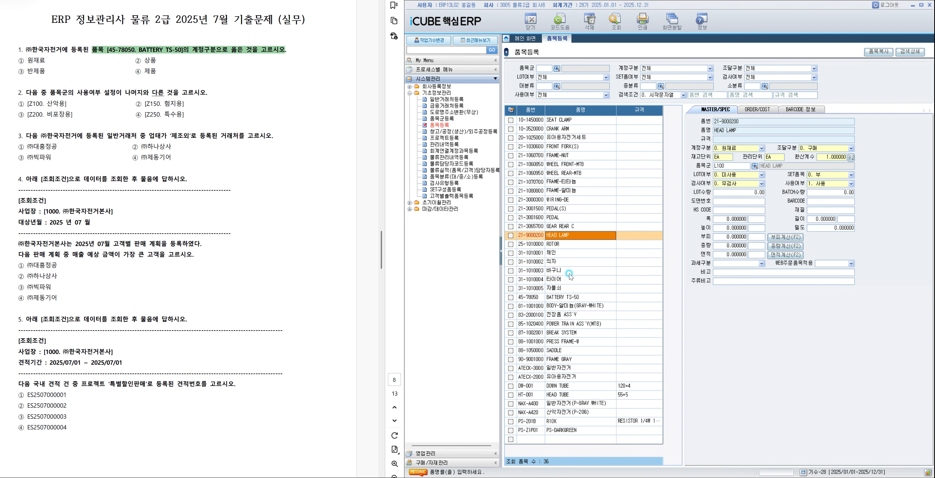
pyautogui.click(571, 297)
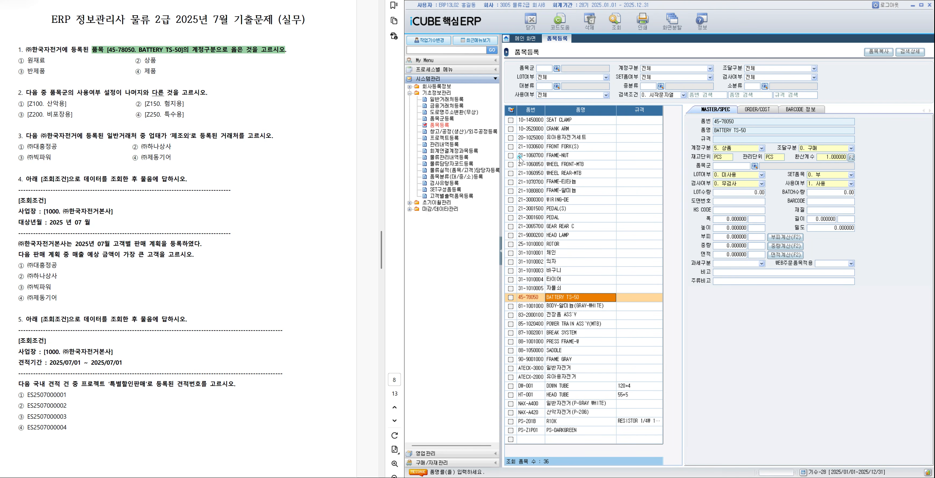
pyautogui.moveTo(135, 60); pyautogui.dragTo(158, 62)
pyautogui.click(180, 73)
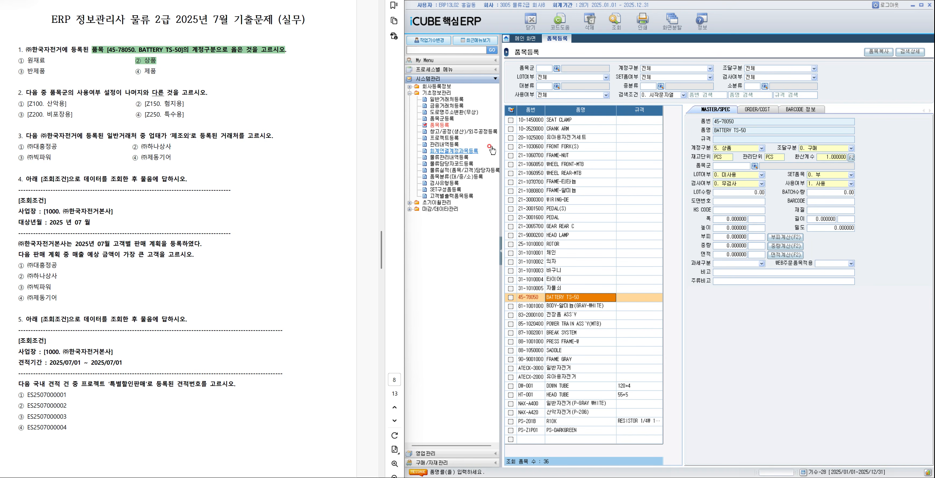
# Step: Look up the usage status of group Z200 비포장용 in 품목군등록 and highlight answer ③ under question 2
pyautogui.click(443, 119)
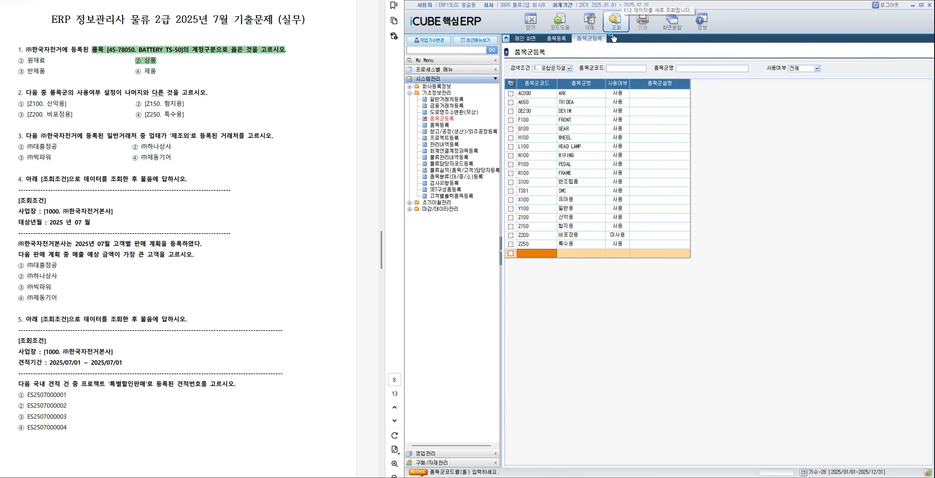
pyautogui.click(582, 238)
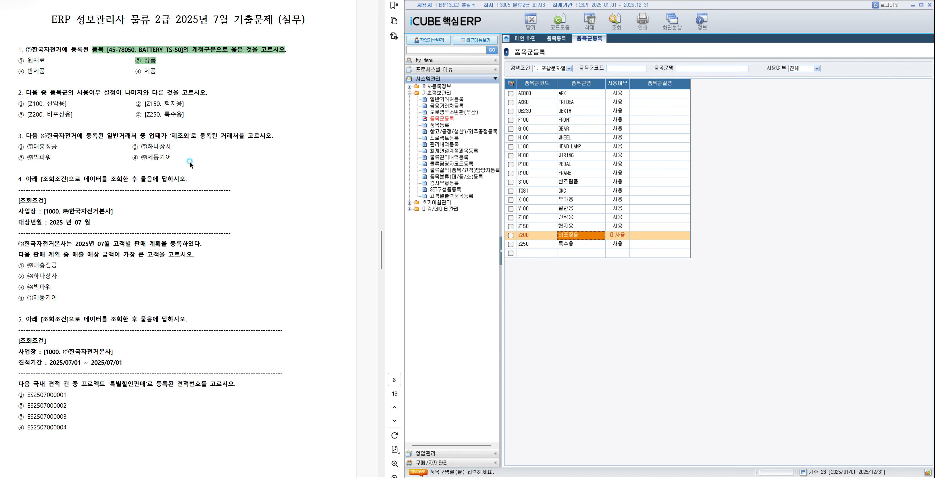
pyautogui.moveTo(17, 113); pyautogui.dragTo(68, 118)
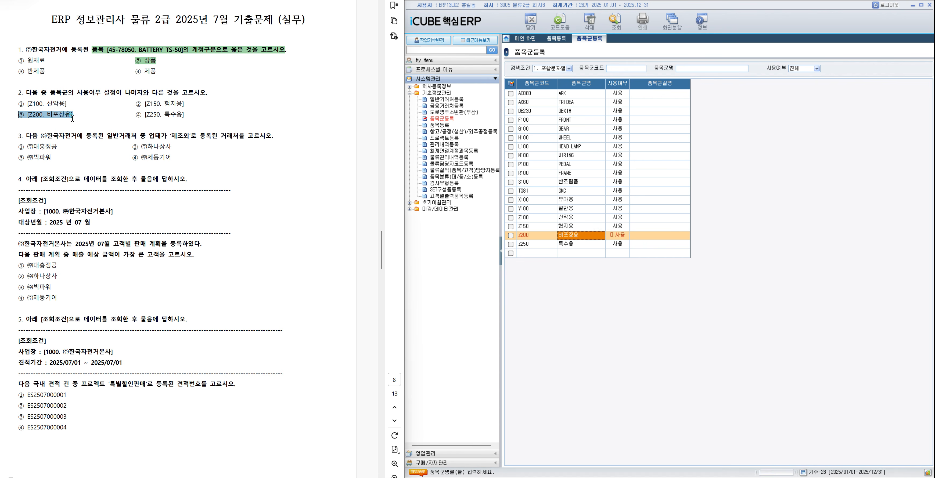
pyautogui.click(94, 127)
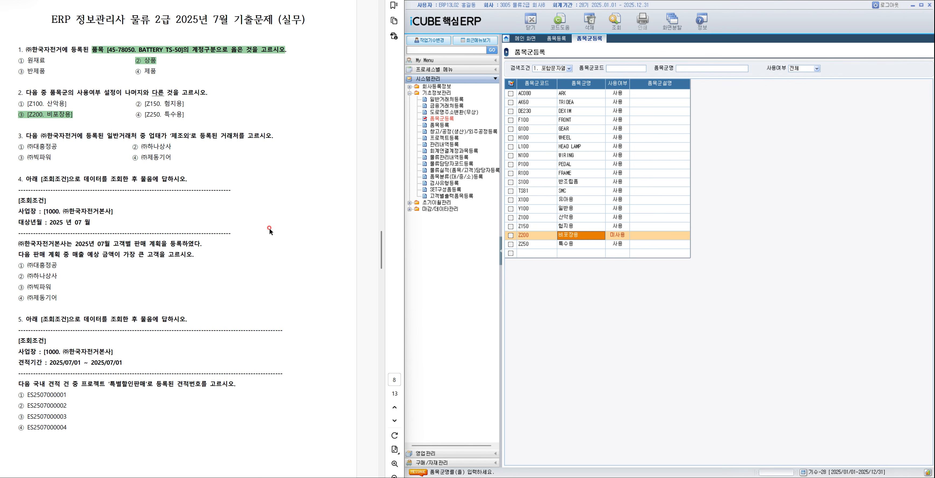
# Step: Check the 업태 of (주)대흥정공 and (주)하나상사 in 일반거래처등록, and highlight answer ① ㈜대흥정공 under question 3
pyautogui.click(446, 100)
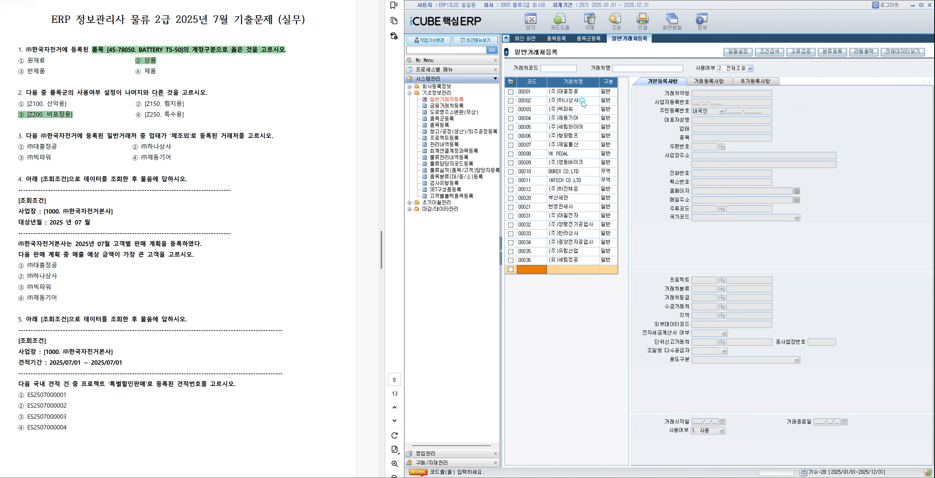
pyautogui.click(567, 92)
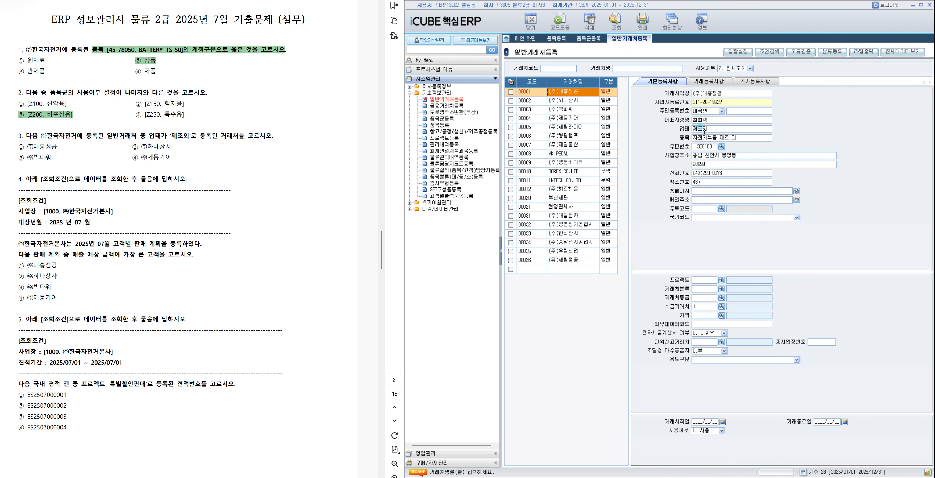
pyautogui.click(567, 101)
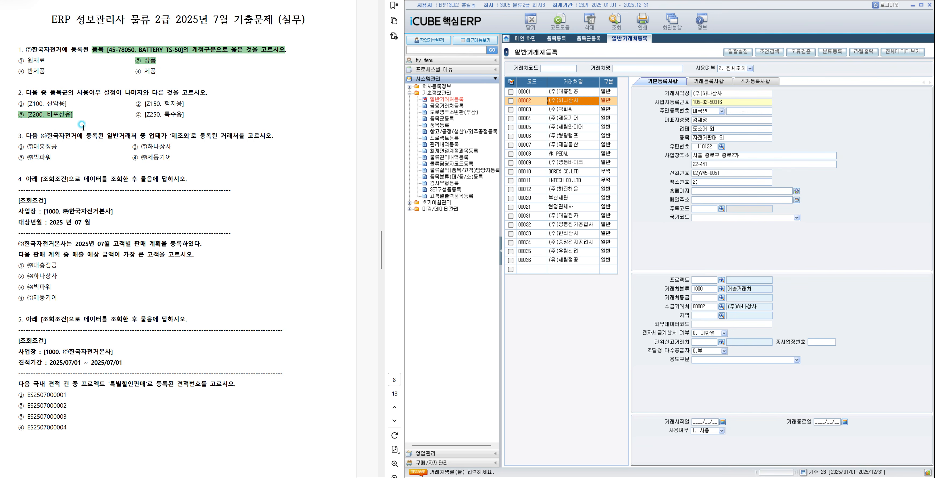
pyautogui.moveTo(14, 147)
pyautogui.mouseDown()
pyautogui.moveTo(67, 135)
pyautogui.moveTo(58, 146)
pyautogui.mouseUp()
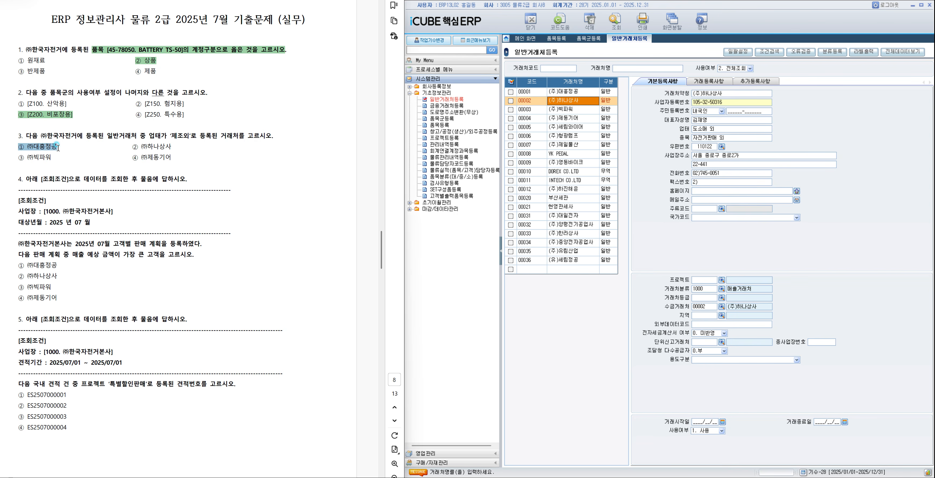
pyautogui.click(88, 159)
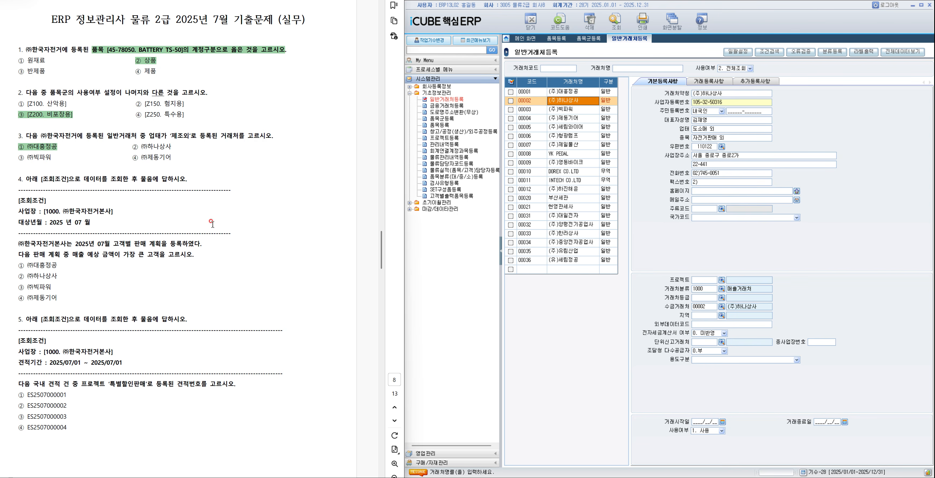
# Step: Highlight the phrase "고객별 판매 계획을 등록하였다." in question 4 of the exam document
pyautogui.scroll(-1, 214, 225)
pyautogui.scroll(1, 213, 225)
pyautogui.click(213, 225)
pyautogui.moveTo(114, 244)
pyautogui.mouseDown()
pyautogui.moveTo(199, 245)
pyautogui.moveTo(189, 247)
pyautogui.mouseUp()
pyautogui.click(202, 257)
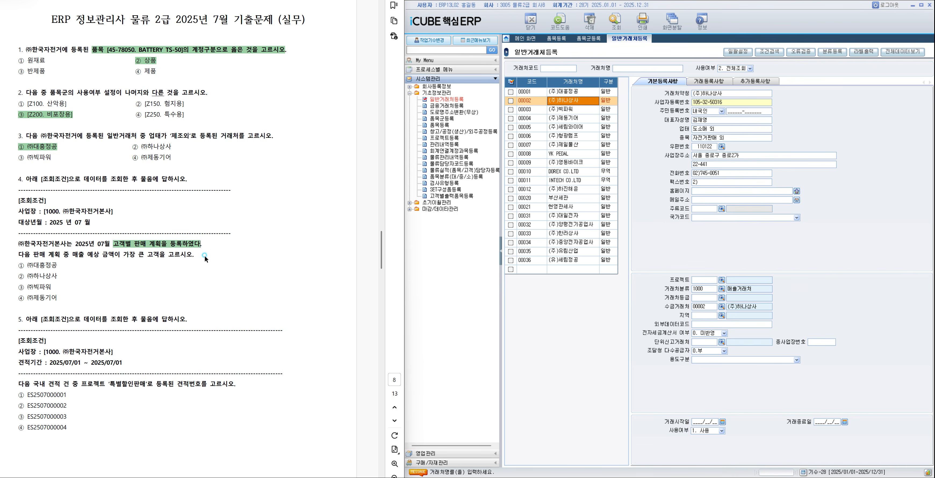
# Step: Expand the 영업현황, 영업분석 and 기초정보관리 groups of the 영업관리 module and open 판매계획등록(고객별상세)
pyautogui.click(450, 454)
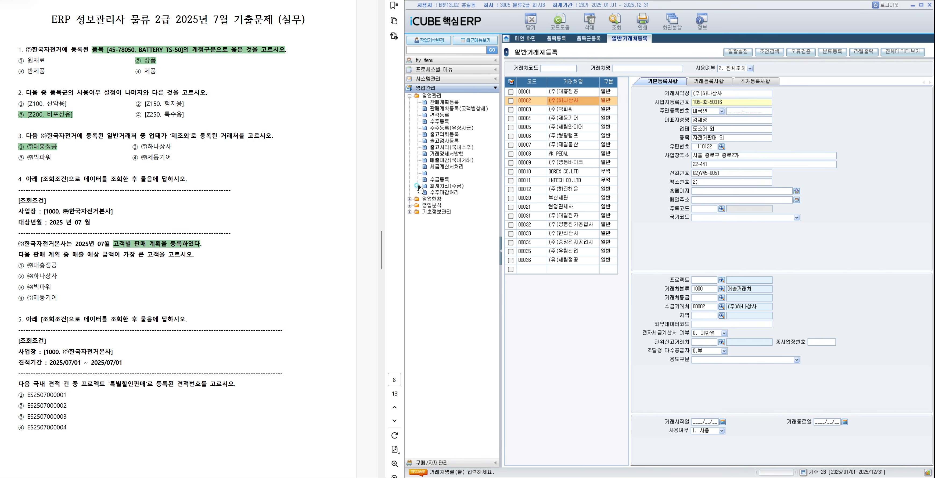
pyautogui.click(409, 199)
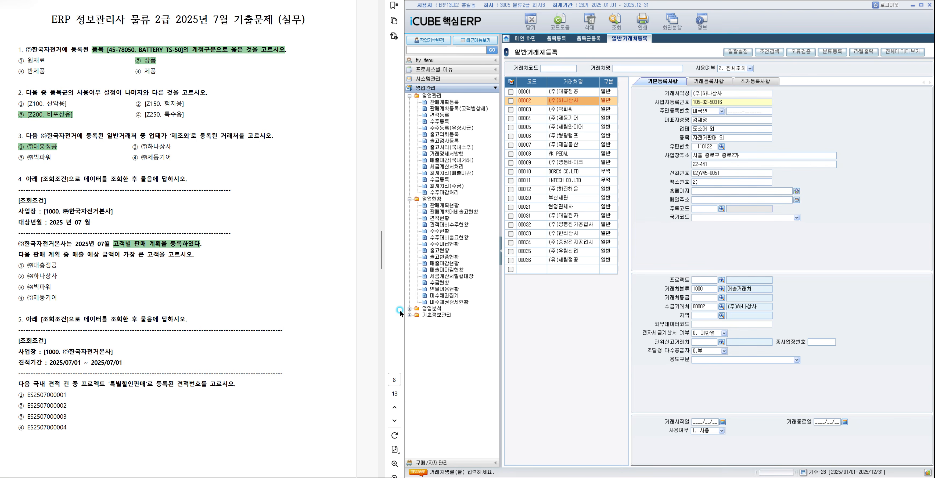
pyautogui.click(410, 309)
pyautogui.click(410, 373)
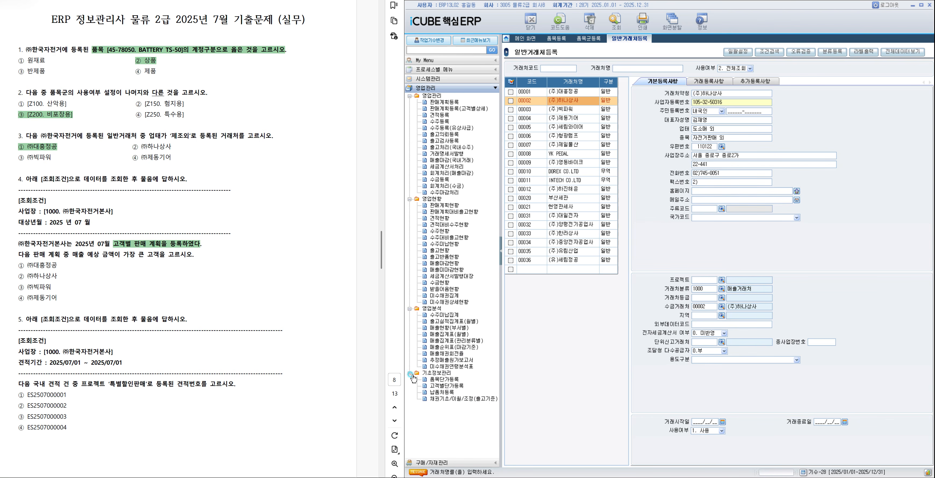
pyautogui.click(447, 109)
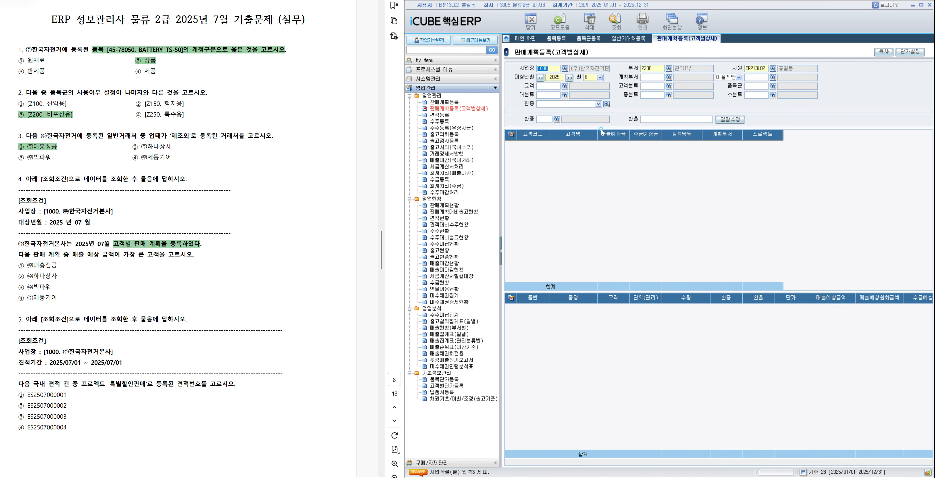
# Step: Query the customer sales plans for 대상년월 2025, month 7
pyautogui.click(575, 79)
pyautogui.click(595, 78)
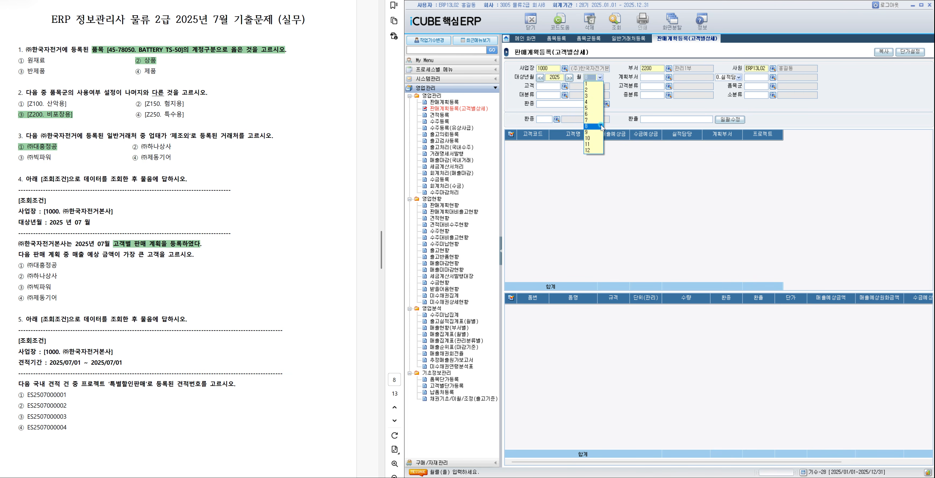
pyautogui.click(593, 122)
pyautogui.click(616, 21)
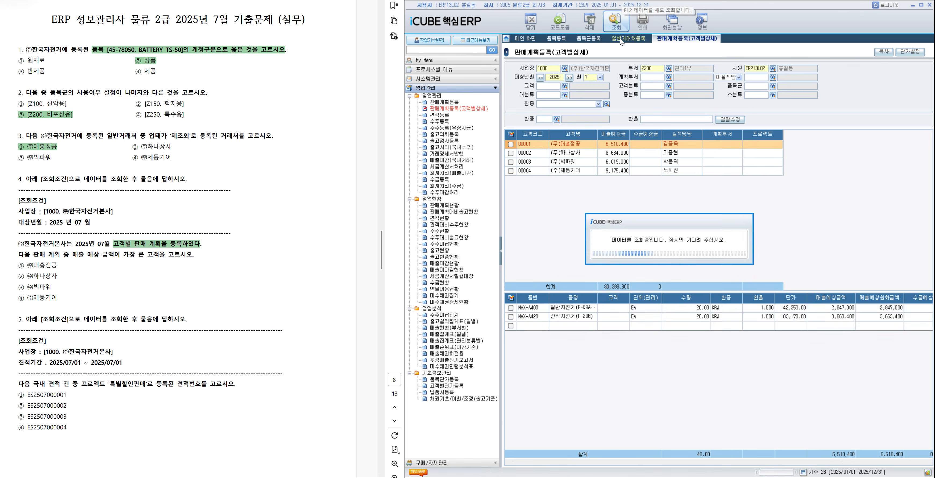
# Step: Select the (주)제동기어 plan row to check its expected sales, and highlight answer ④ ㈜제동기어 under question 4
pyautogui.click(621, 170)
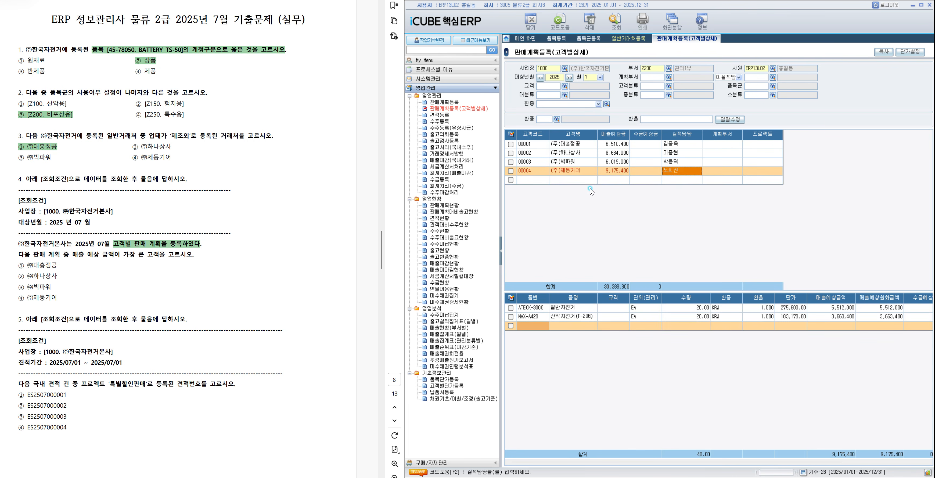
pyautogui.moveTo(27, 298); pyautogui.dragTo(96, 298)
pyautogui.click(103, 311)
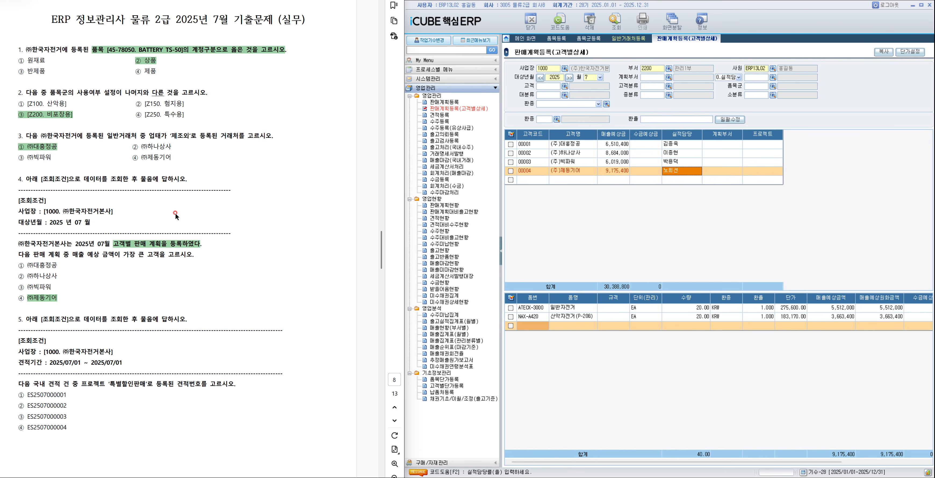
# Step: Open 견적등록 and query the quotations for the 견적기간 2025/07/01 to 2025/07/01
pyautogui.click(439, 115)
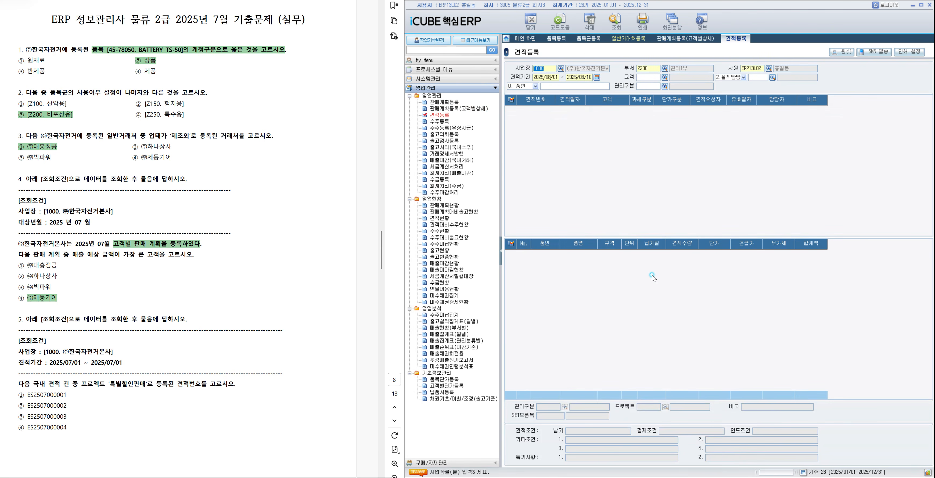
pyautogui.click(616, 22)
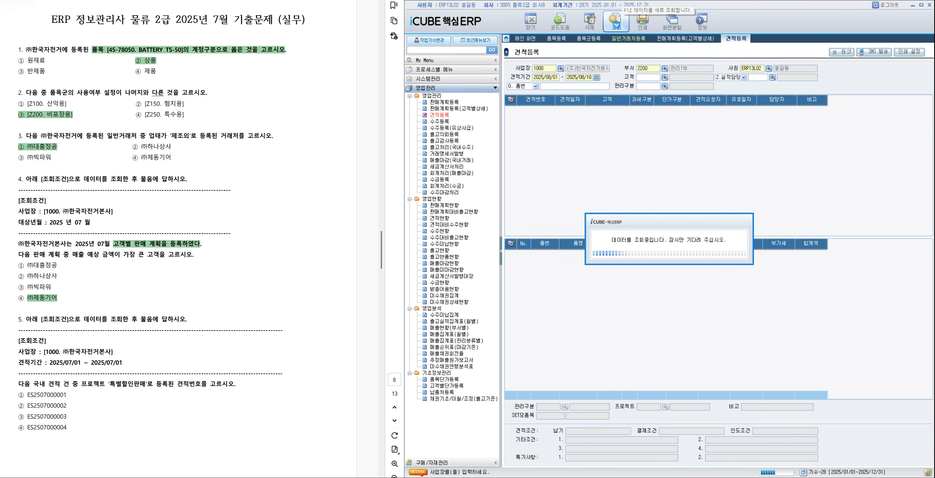
pyautogui.click(597, 78)
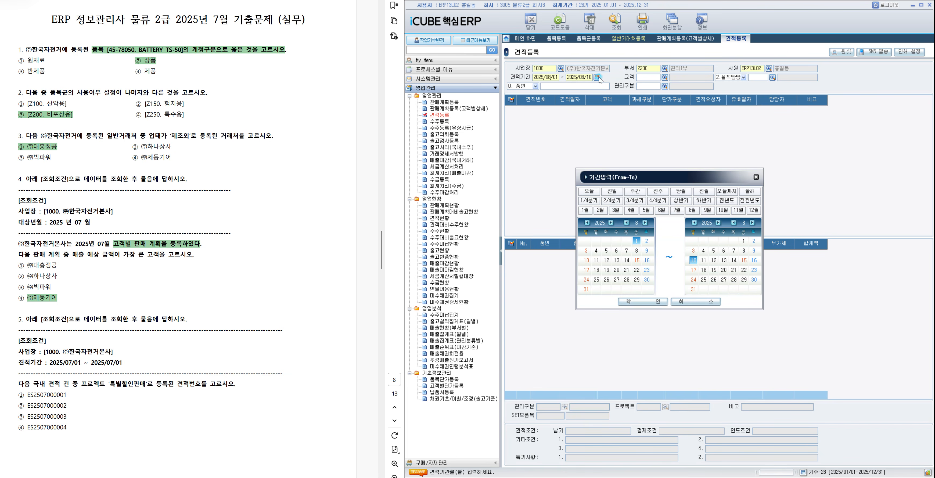
pyautogui.click(676, 210)
pyautogui.click(713, 241)
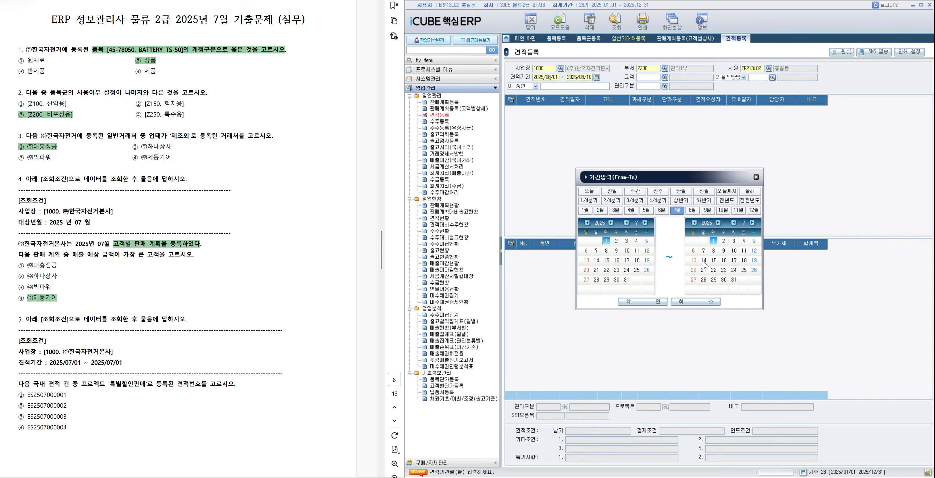
pyautogui.click(641, 301)
pyautogui.click(613, 29)
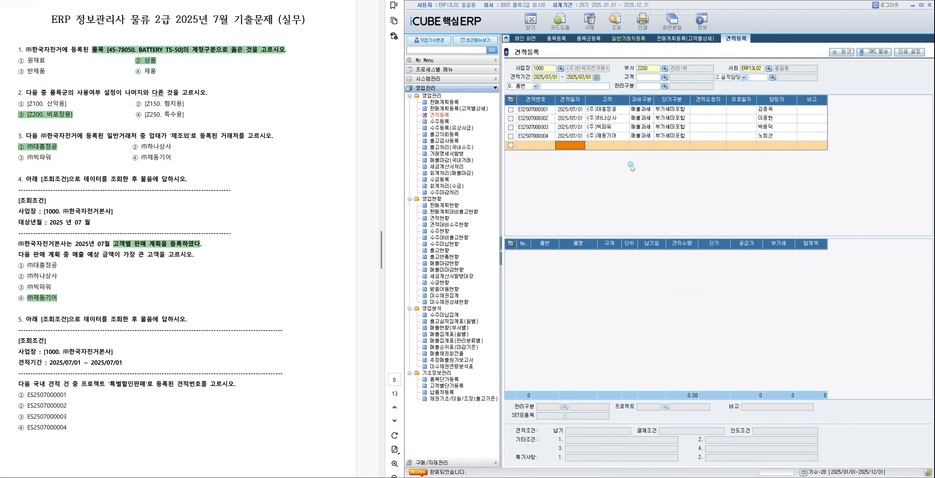
# Step: Check the 프로젝트 assigned to the item lines of the (주)대흥정공 and (주)하나상사 quotations
pyautogui.click(628, 111)
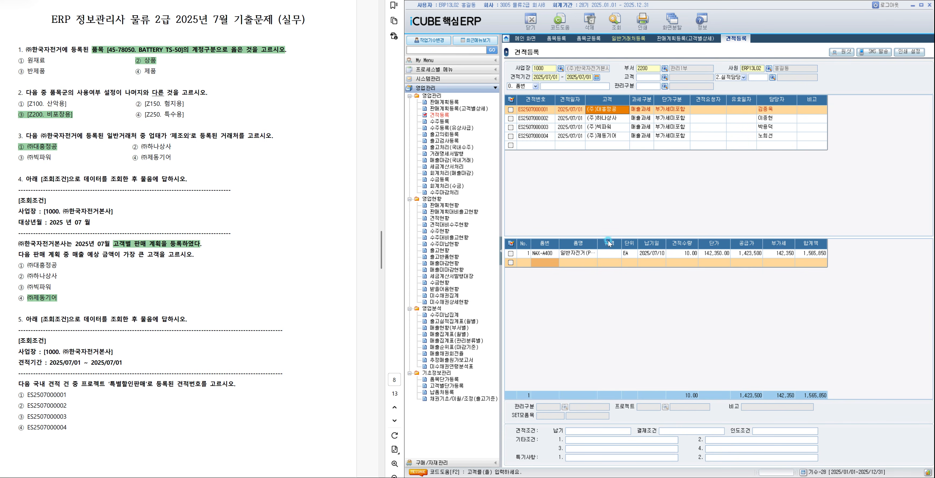
pyautogui.click(602, 253)
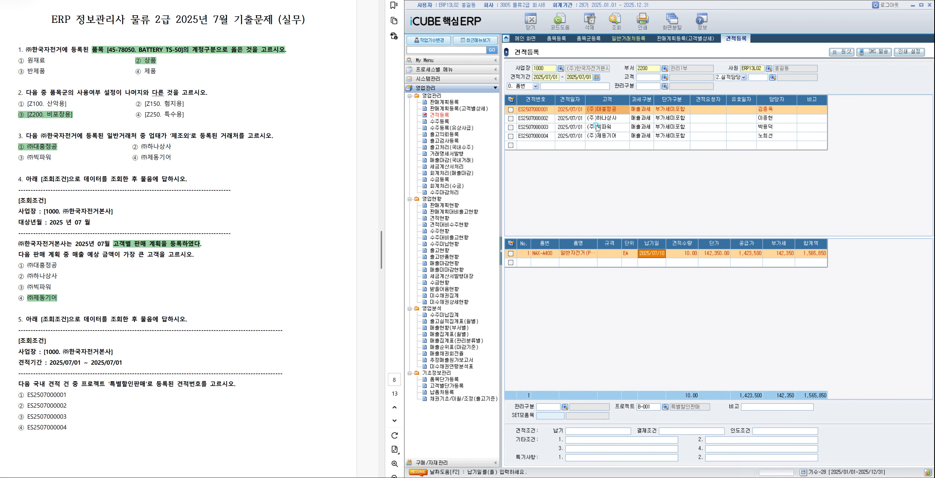
pyautogui.click(610, 120)
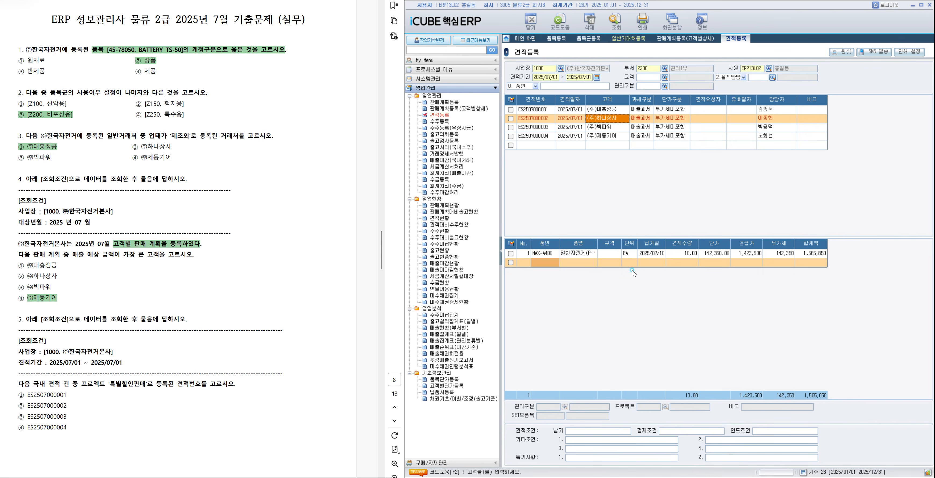
pyautogui.click(639, 254)
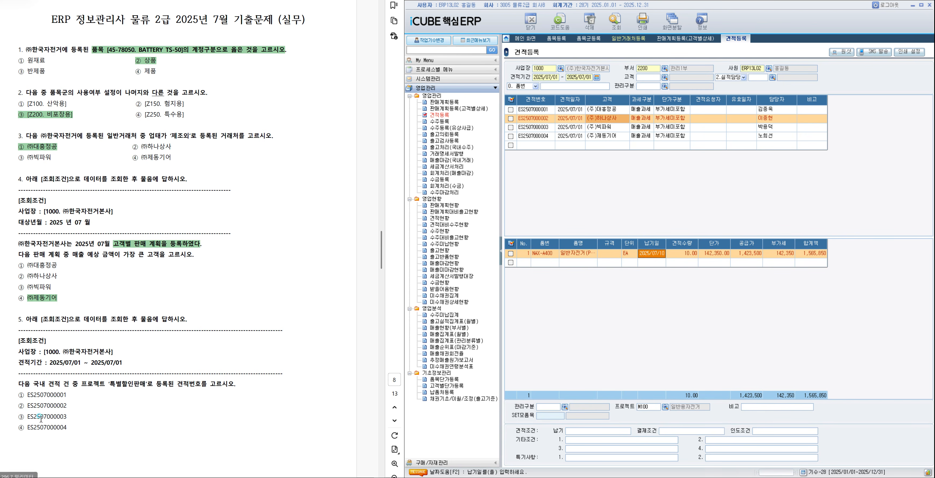
# Step: Highlight answer ① under question 5 in the exam document
pyautogui.moveTo(19, 395)
pyautogui.mouseDown()
pyautogui.moveTo(77, 385)
pyautogui.moveTo(71, 395)
pyautogui.mouseUp()
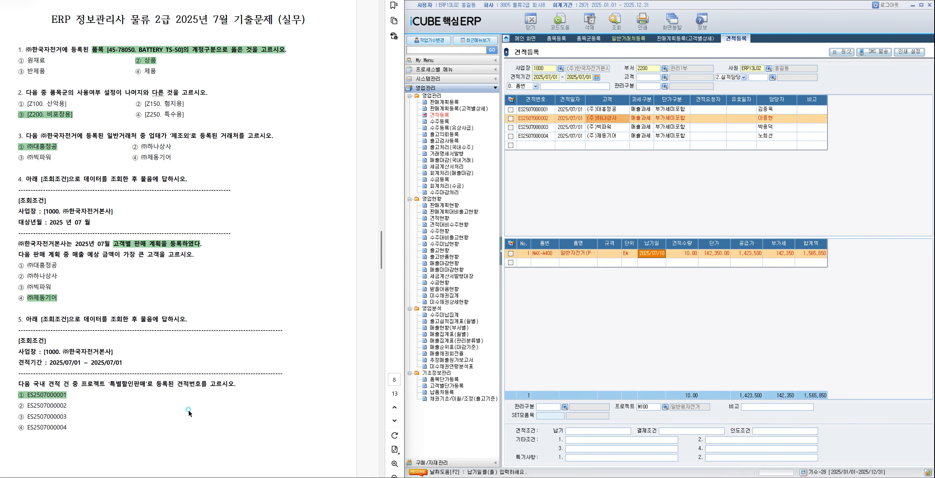
# Step: Open 견적현황 for question 6 and query the quotations of 사업장 1000 (주)한국자전거본사 for the 견적기간 2025/07/02 to 2025/07/02
pyautogui.scroll(-5, 190, 408)
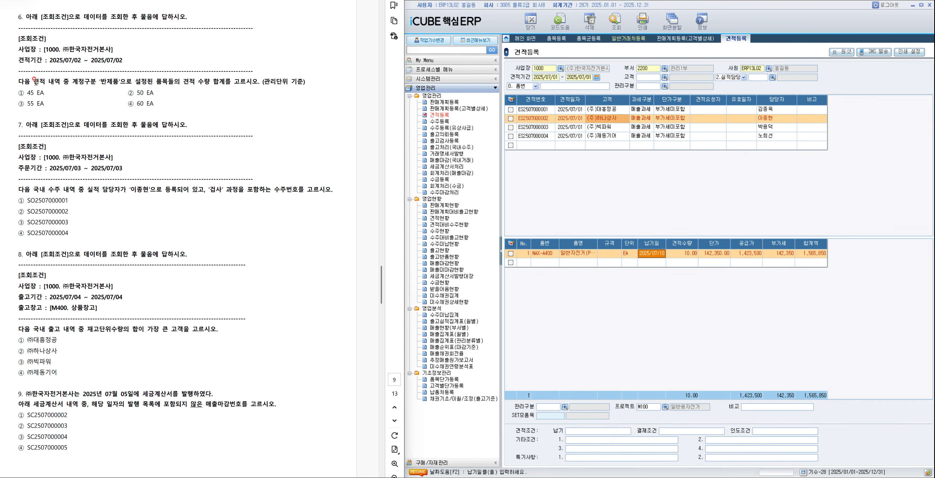
pyautogui.click(439, 218)
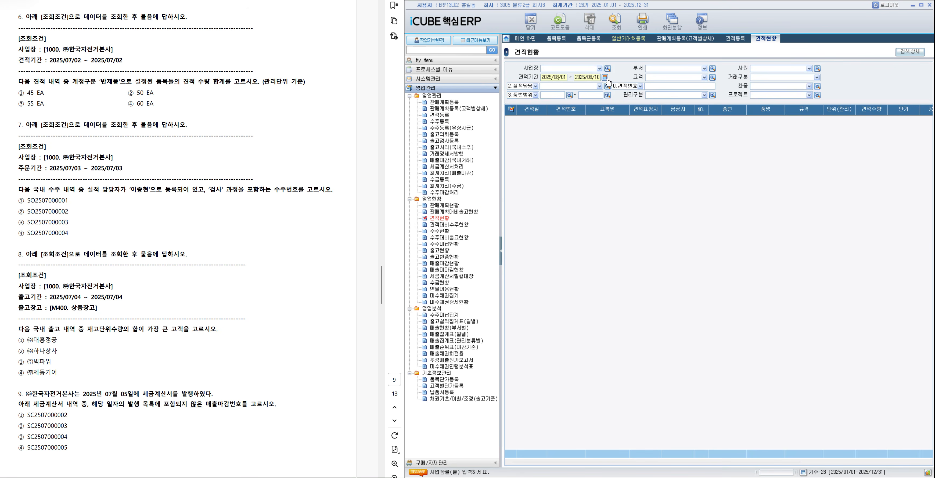
pyautogui.click(608, 69)
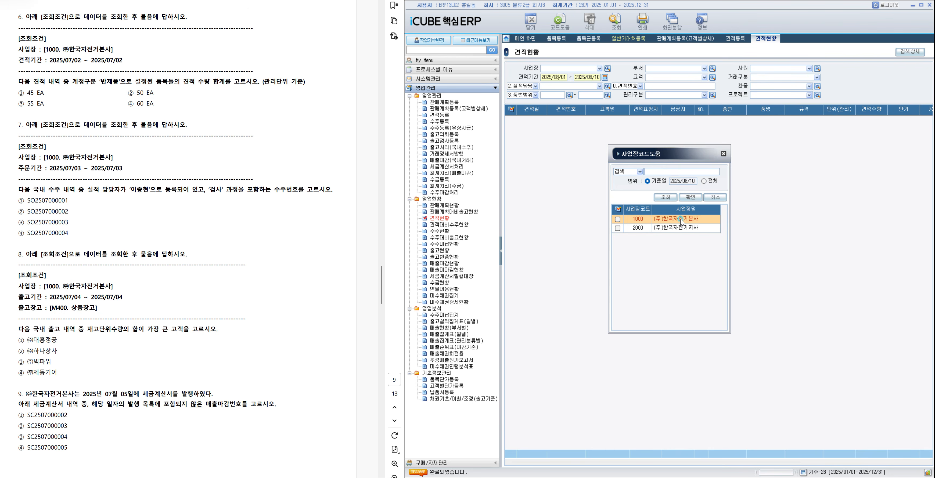
pyautogui.doubleClick(680, 219)
pyautogui.click(605, 77)
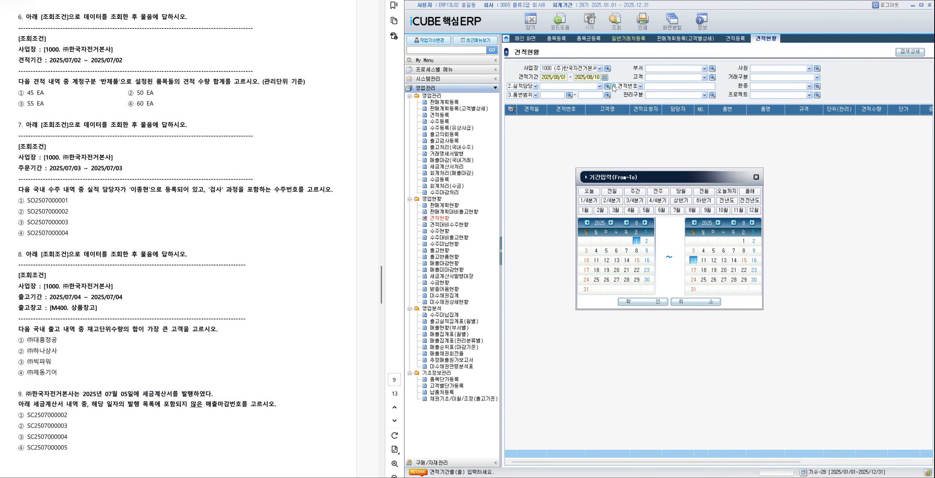
pyautogui.click(677, 211)
pyautogui.click(617, 241)
pyautogui.click(724, 241)
pyautogui.click(665, 301)
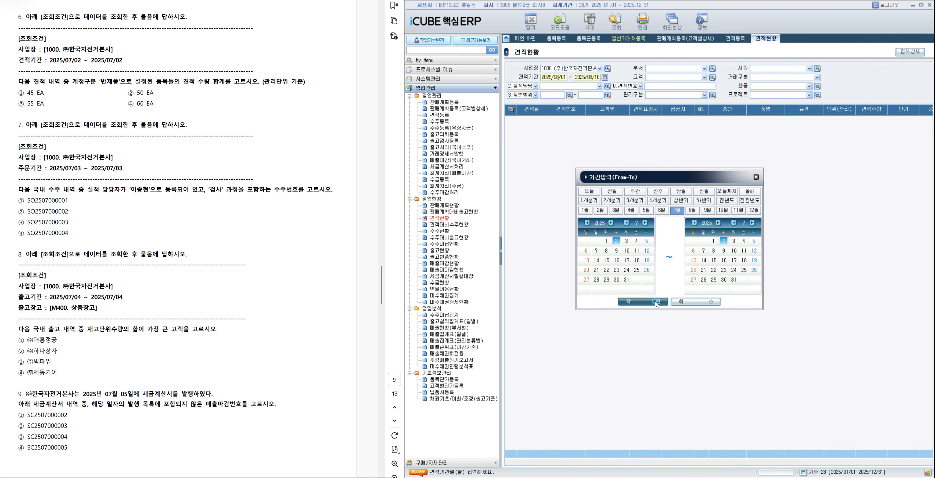
pyautogui.press('F12')
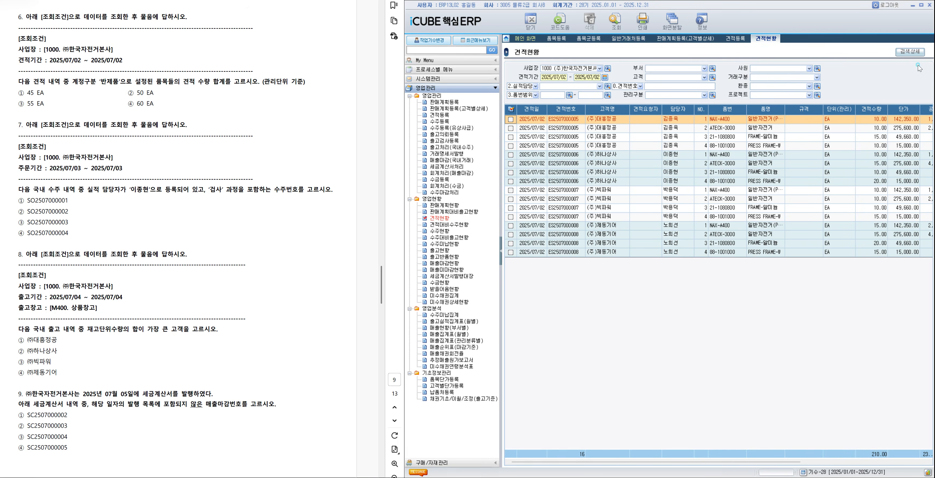
# Step: Restrict the 견적현황 query to items with 계정구분 4. 반제품 through the detailed search conditions
pyautogui.click(910, 52)
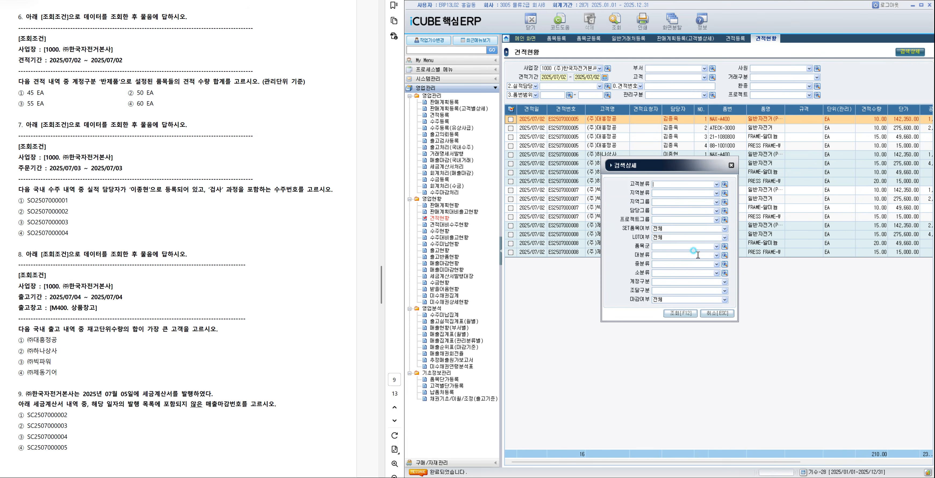
pyautogui.click(721, 284)
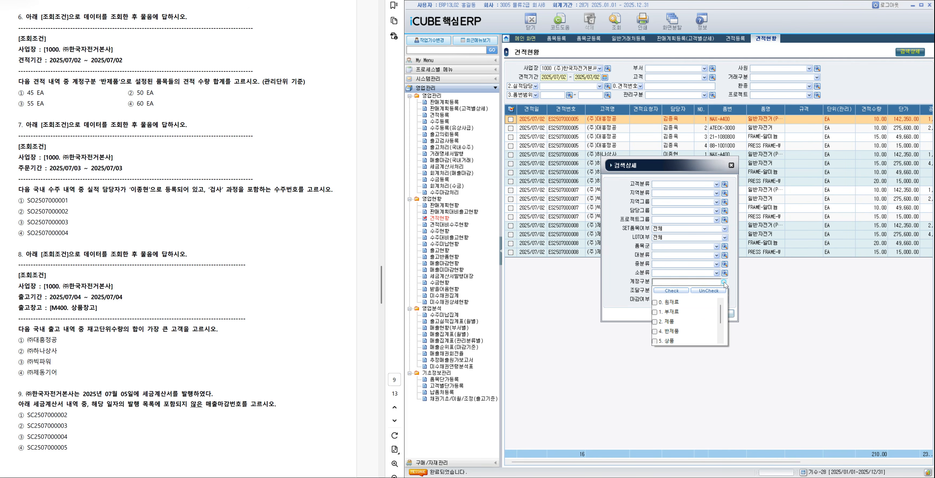
pyautogui.click(655, 332)
pyautogui.click(645, 313)
pyautogui.click(681, 313)
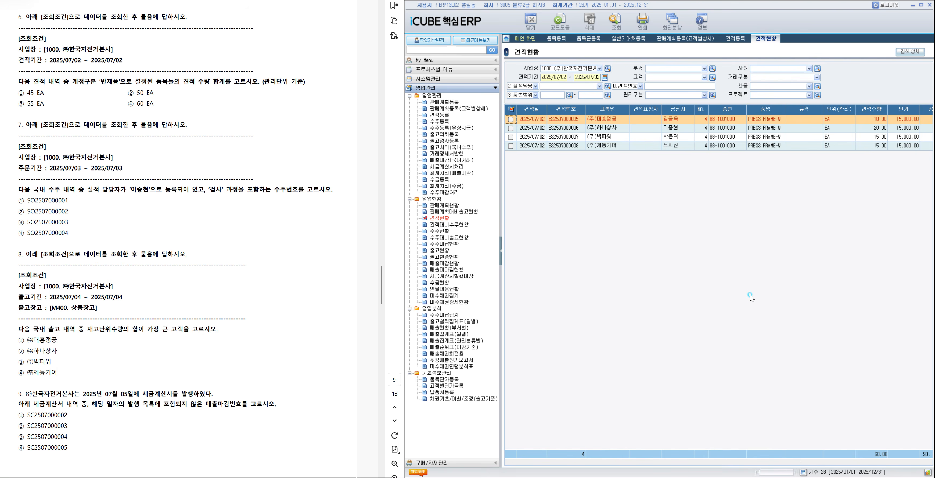
# Step: Check the total 견적수량 of the 반제품 items and highlight answer ④ 60 EA under question 6
pyautogui.click(649, 463)
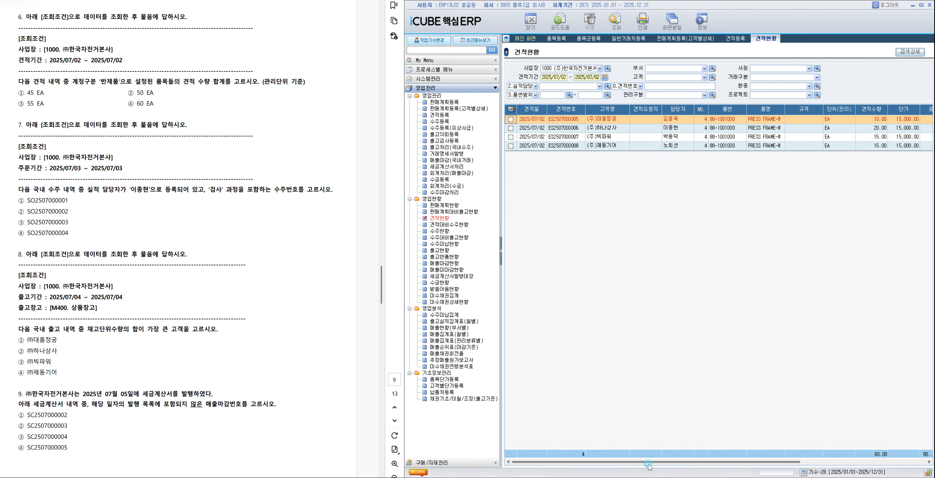
pyautogui.moveTo(648, 464); pyautogui.dragTo(790, 463)
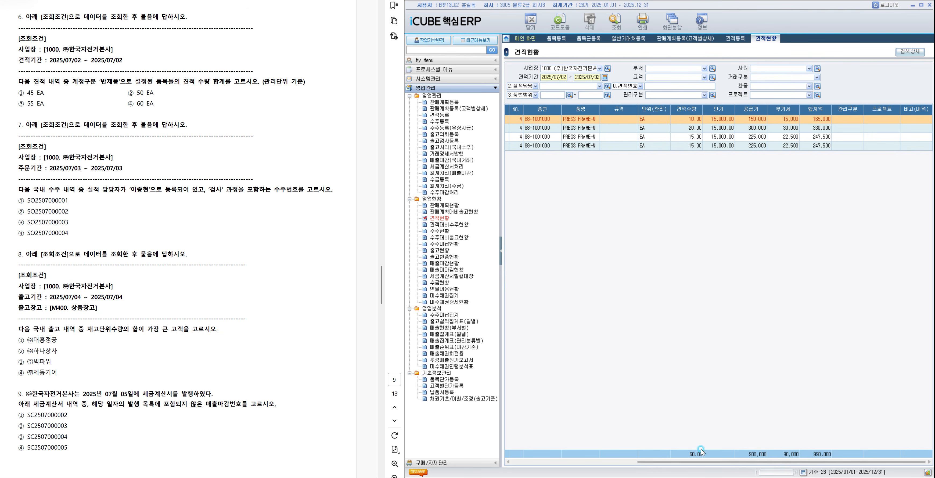
pyautogui.click(566, 327)
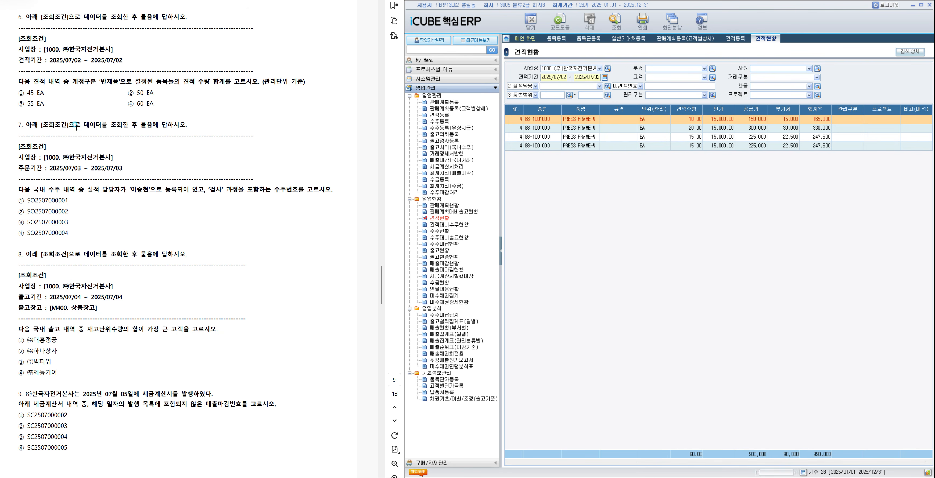
pyautogui.moveTo(128, 103); pyautogui.dragTo(178, 114)
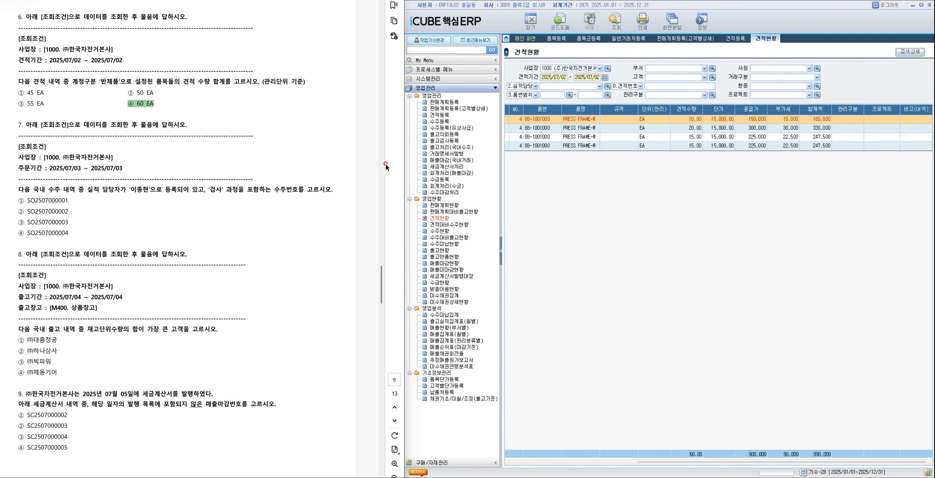
# Step: Open 수주등록 and set the 주문기간 to 2025/07/03 to 2025/07/03
pyautogui.click(440, 121)
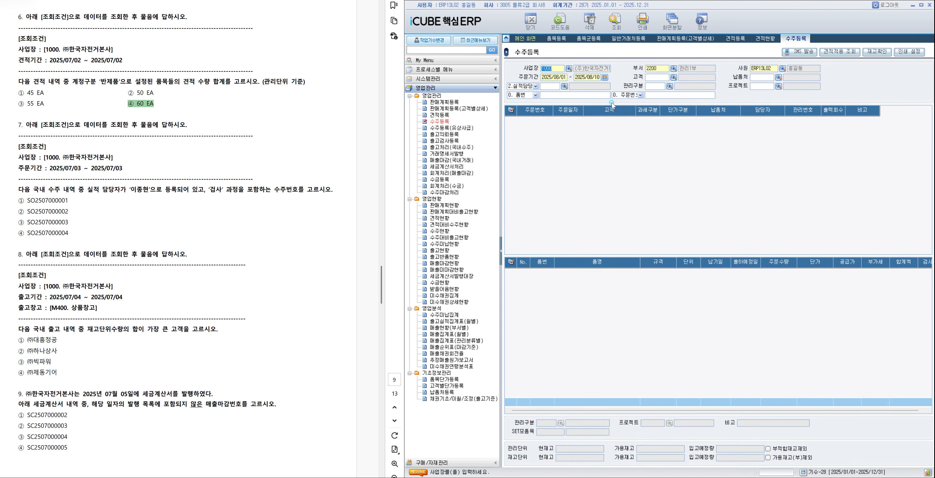
pyautogui.click(605, 78)
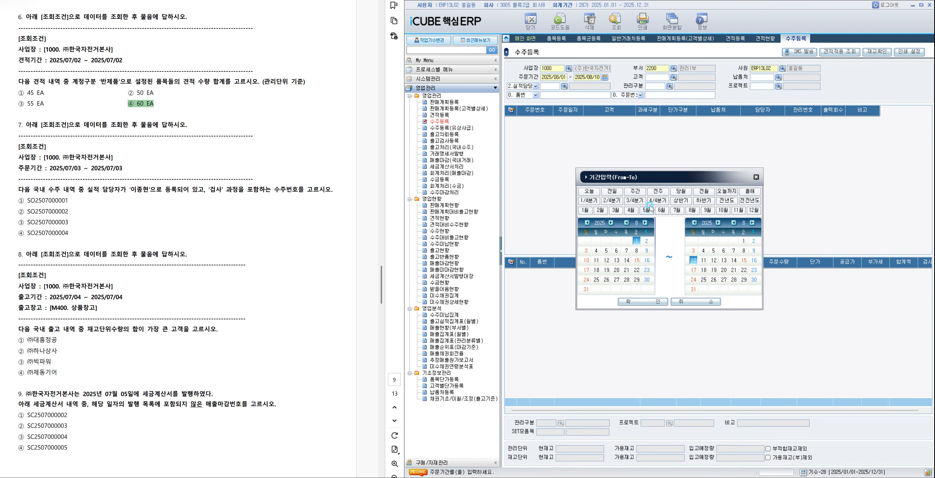
pyautogui.click(678, 212)
pyautogui.click(626, 242)
pyautogui.click(735, 243)
pyautogui.click(642, 302)
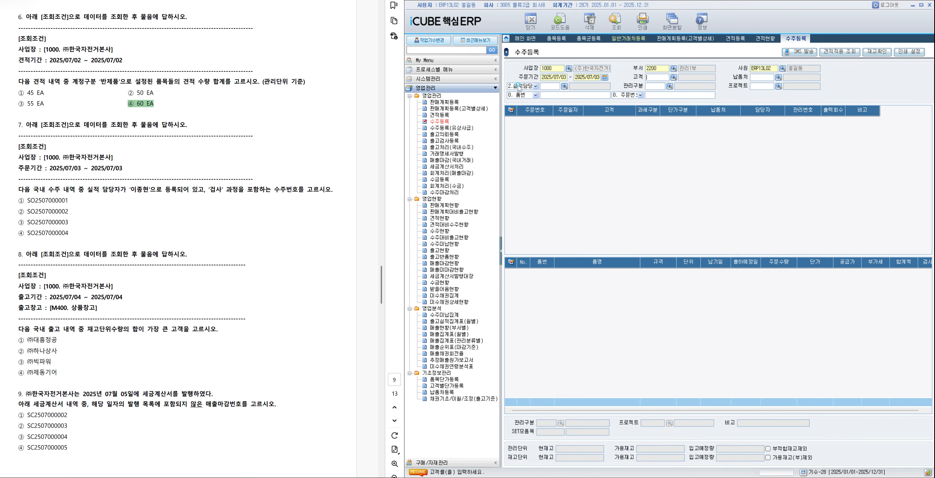
# Step: Set the 실적담당자 filter to the person named in question 7 and query the sales orders
pyautogui.click(564, 87)
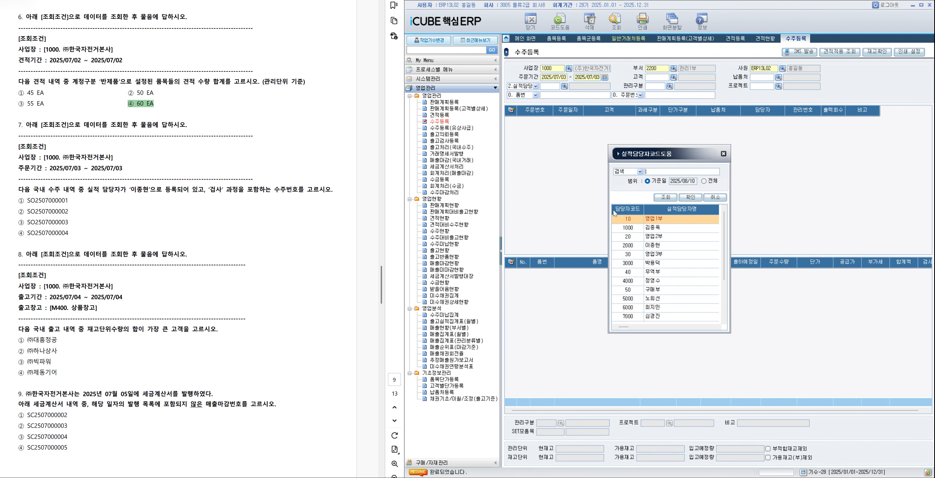
pyautogui.doubleClick(668, 246)
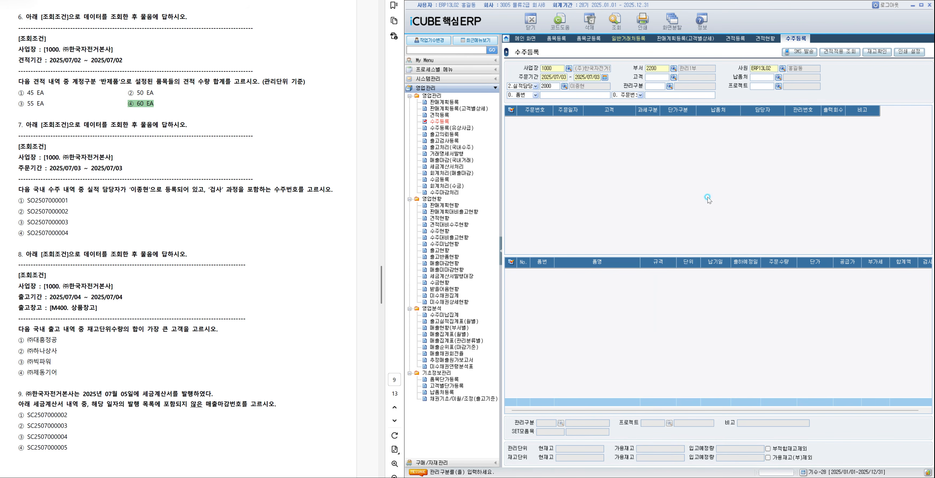
pyautogui.click(615, 21)
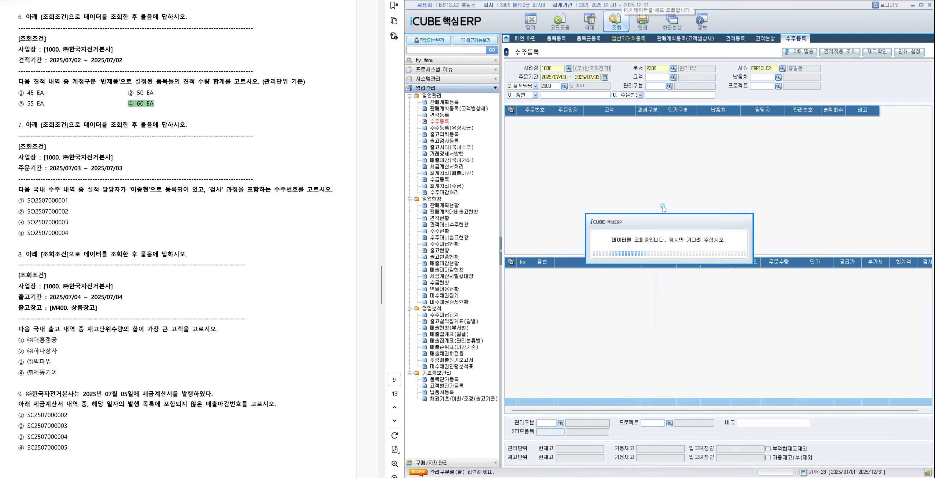
# Step: Check the 검사 setting on the item lines of the (주)하나상사 and (주)제동기어 orders, and highlight answer ② under question 7
pyautogui.click(687, 120)
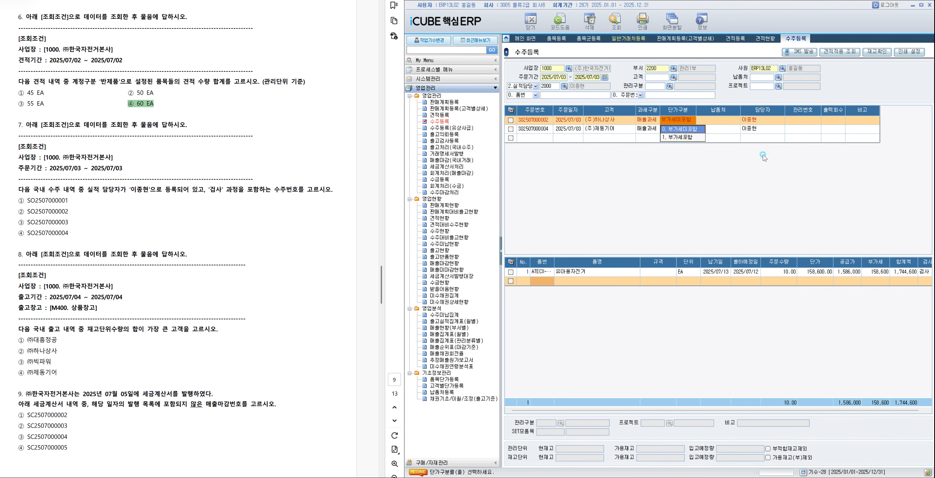
pyautogui.click(607, 132)
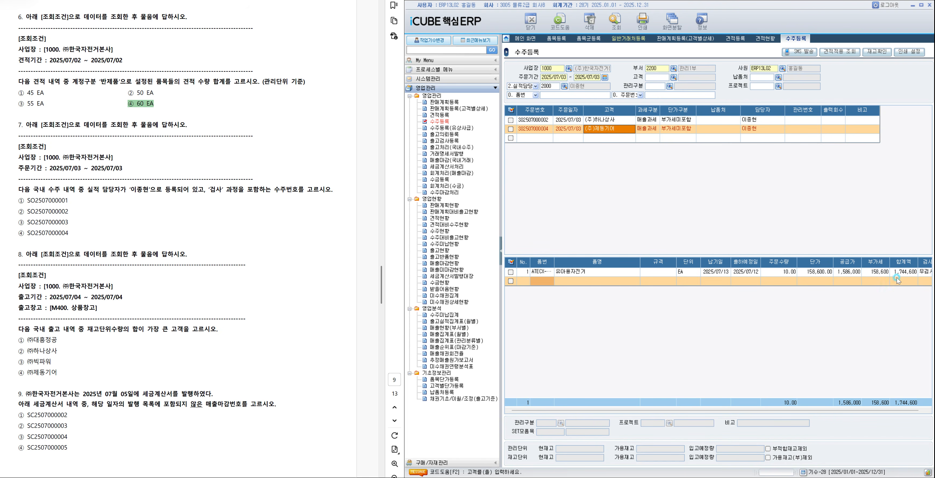
pyautogui.click(617, 121)
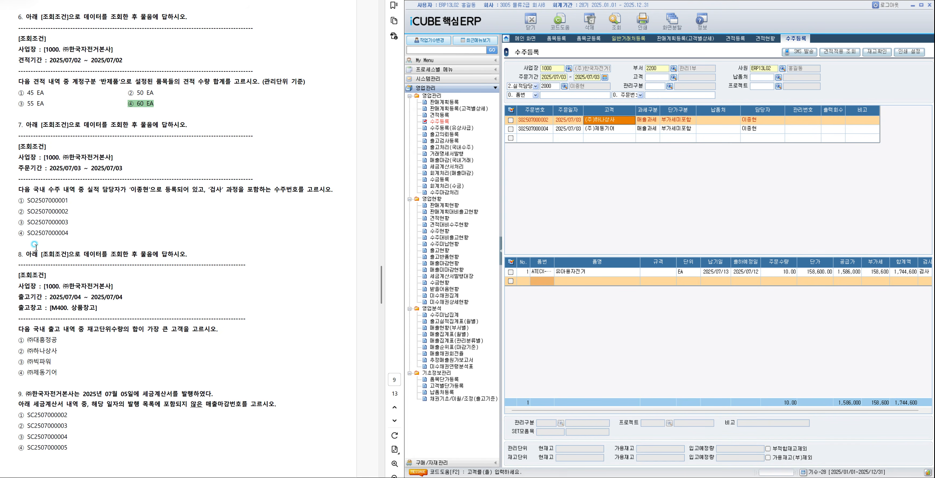
pyautogui.moveTo(23, 213); pyautogui.dragTo(69, 212)
pyautogui.click(94, 226)
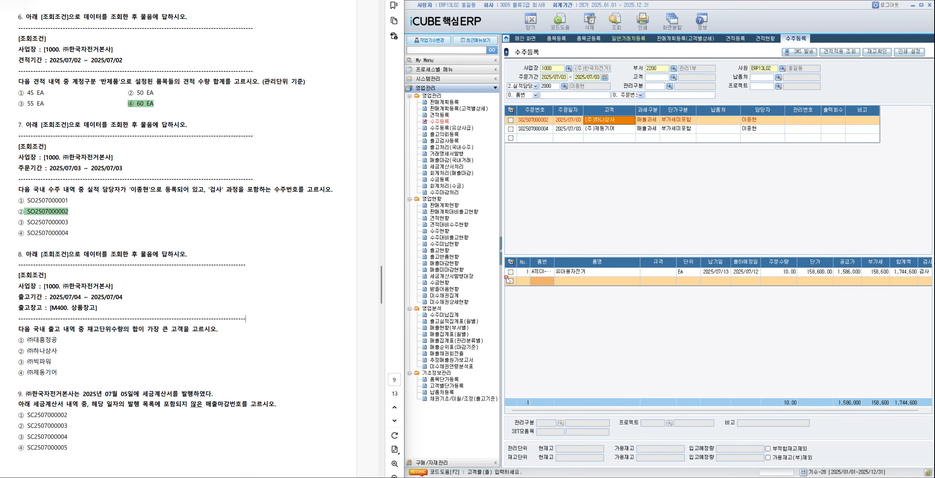
# Step: Open 출고현황, query 사업장 1000 for the 출고기간 2025/07/04 to 2025/07/04, and check the 출고창고 of the shipment lines
pyautogui.click(439, 251)
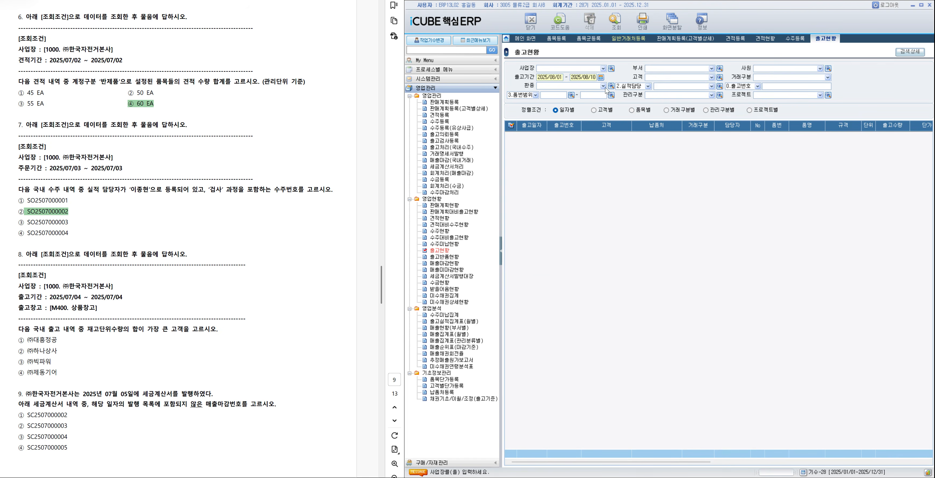
pyautogui.click(612, 68)
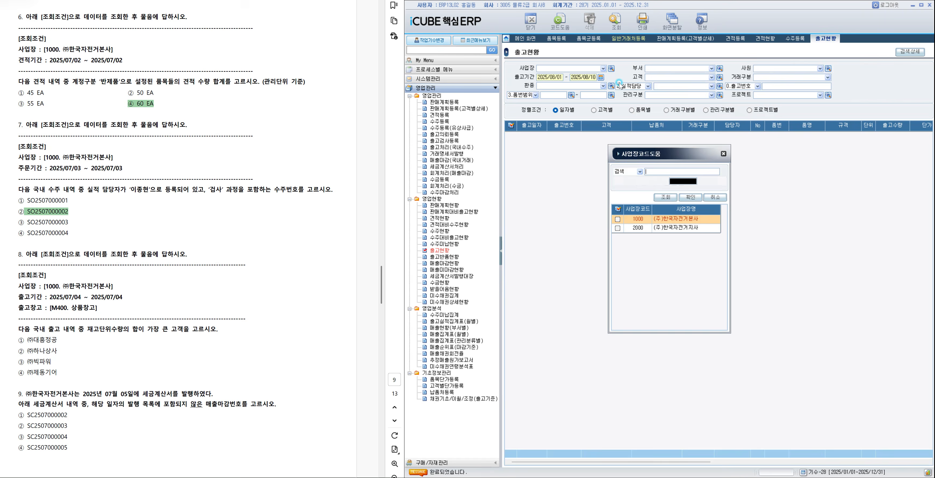
pyautogui.doubleClick(688, 220)
pyautogui.click(601, 78)
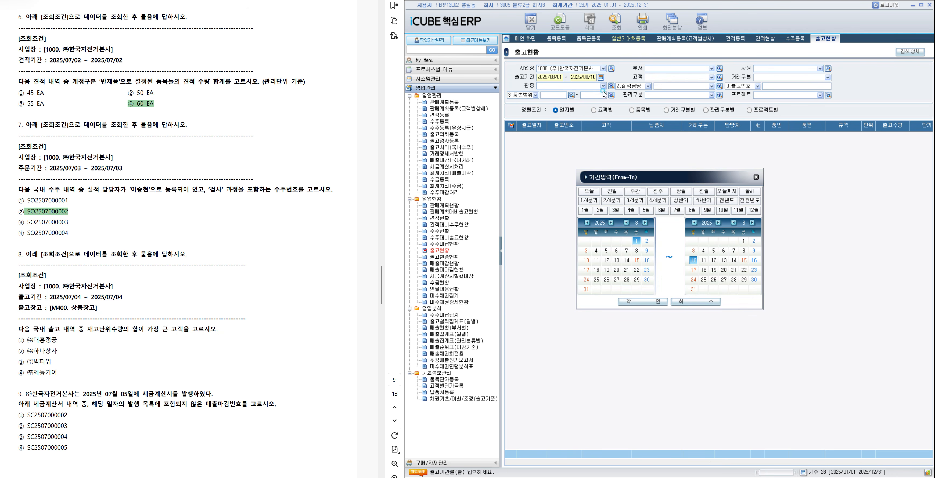
pyautogui.click(677, 210)
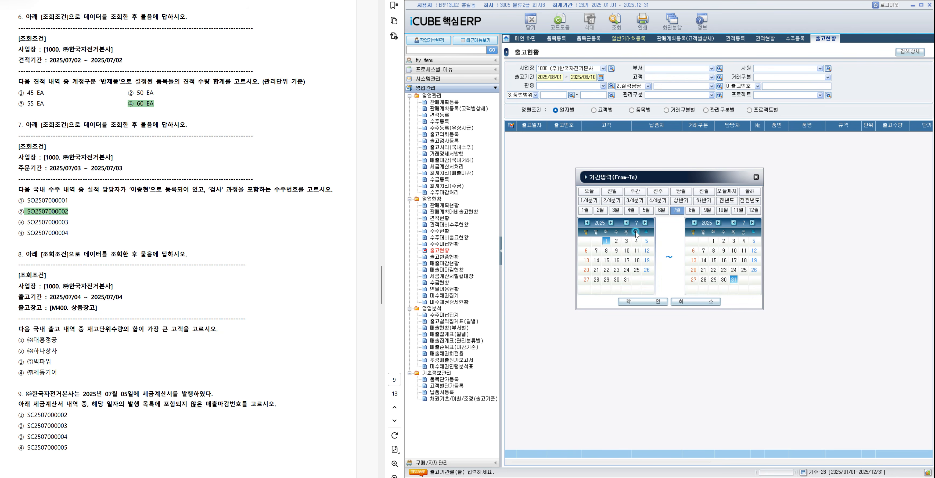
pyautogui.click(743, 242)
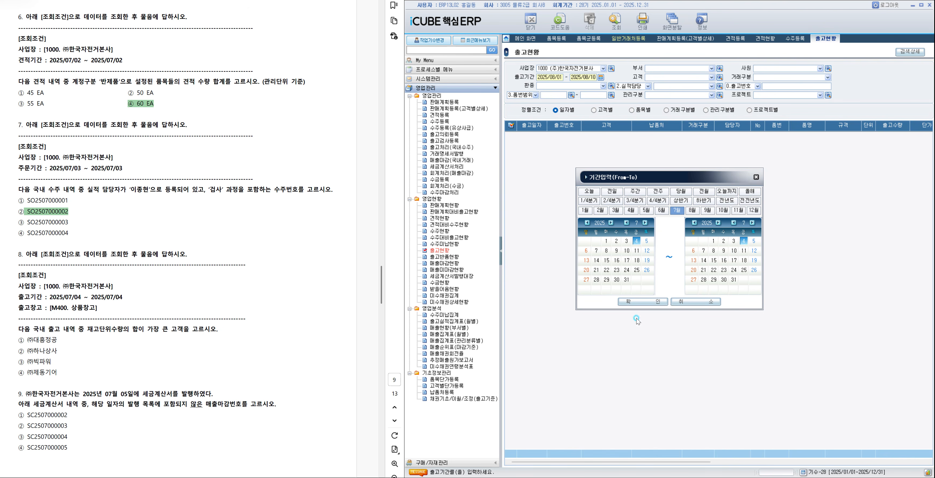
pyautogui.click(645, 302)
pyautogui.click(616, 22)
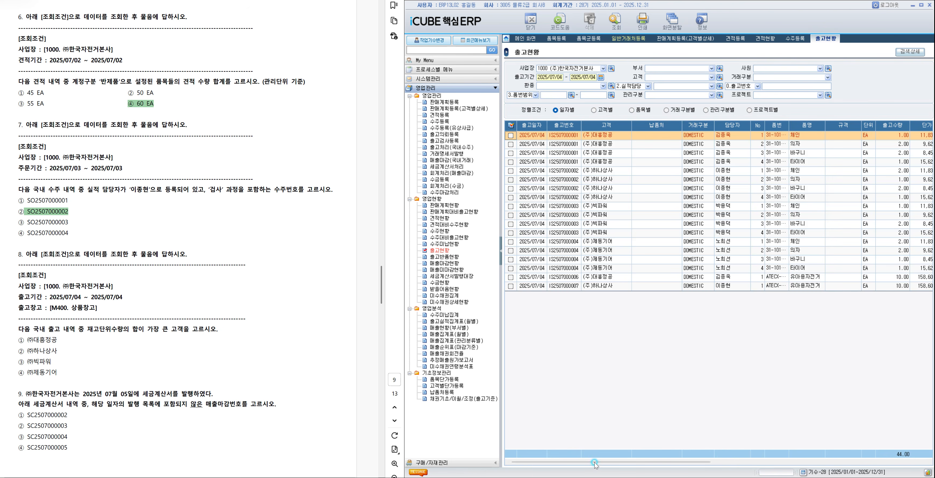
pyautogui.moveTo(596, 462); pyautogui.dragTo(764, 464)
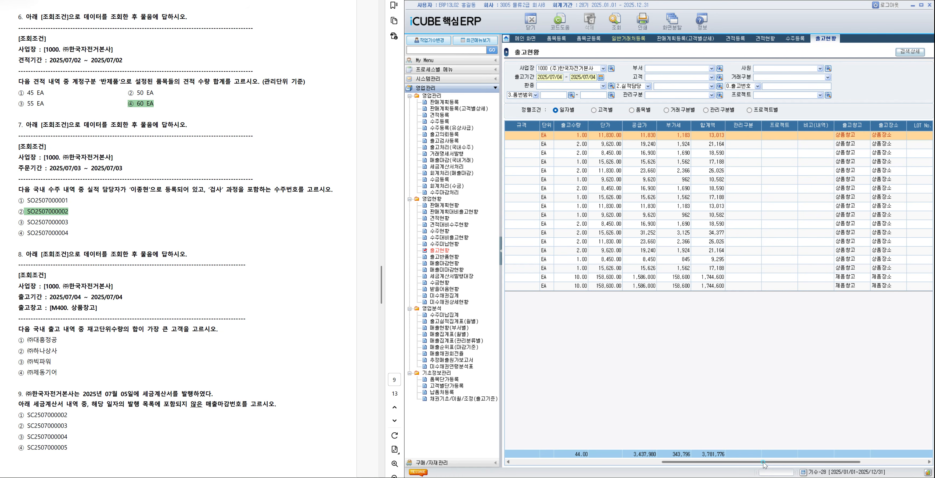
pyautogui.moveTo(764, 465); pyautogui.dragTo(765, 464)
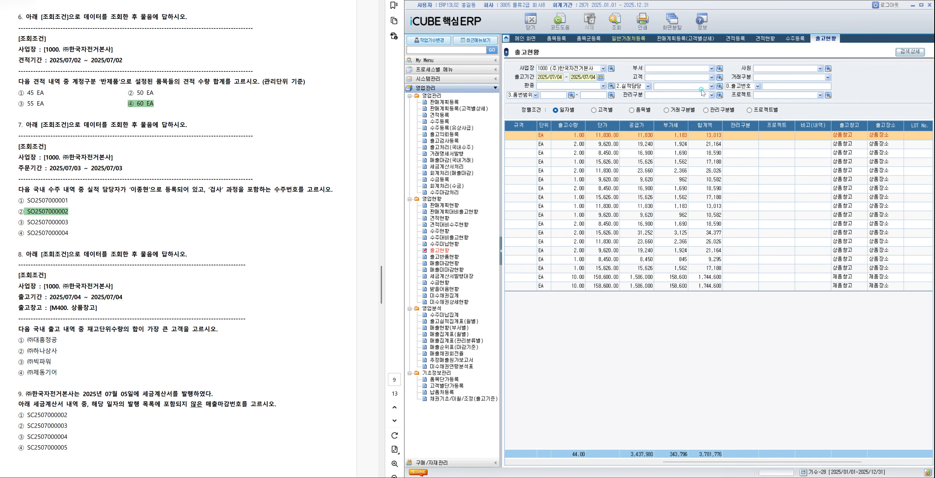
# Step: Restrict the 출고현황 query to customer (주)대흥정공 and check the 출고창고 and 재고단위수량 of its shipment lines
pyautogui.click(649, 86)
pyautogui.click(720, 77)
pyautogui.doubleClick(648, 210)
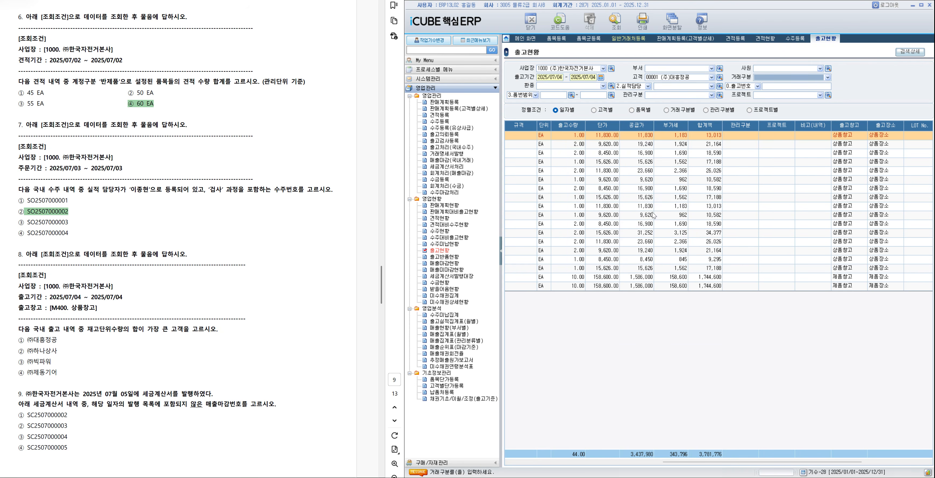
pyautogui.click(616, 20)
pyautogui.moveTo(658, 462); pyautogui.dragTo(816, 465)
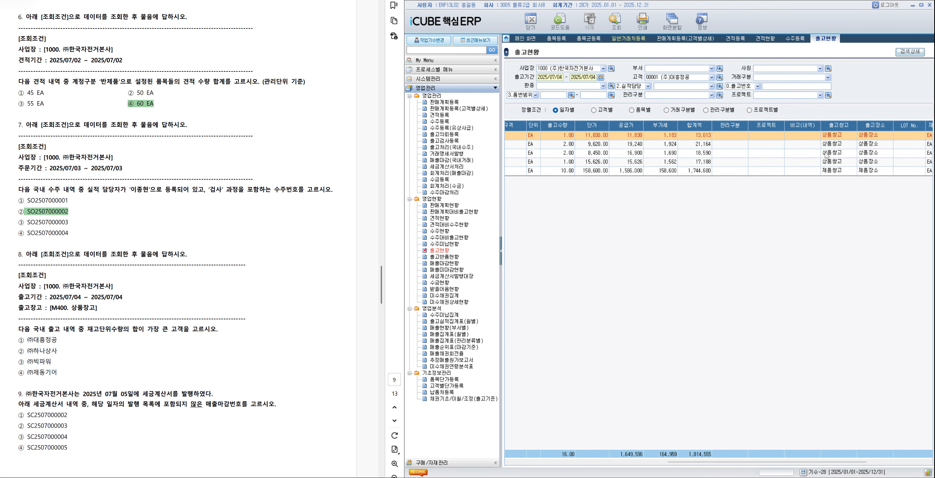
pyautogui.click(806, 405)
pyautogui.moveTo(722, 465); pyautogui.dragTo(755, 464)
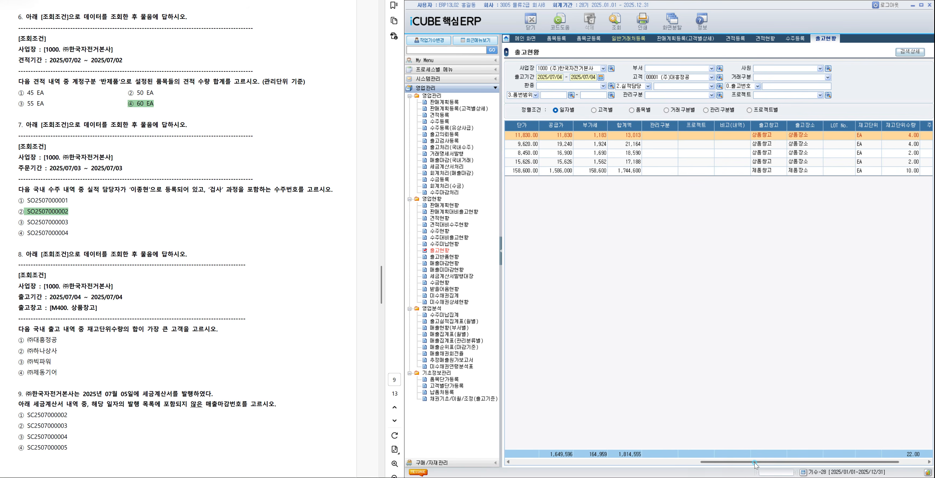
# Step: Finish checking the (주)대흥정공 shipment lines, then query 출고현황 for customer (주)하나상사 and check its 출고창고 and 재고단위수량
pyautogui.click(754, 439)
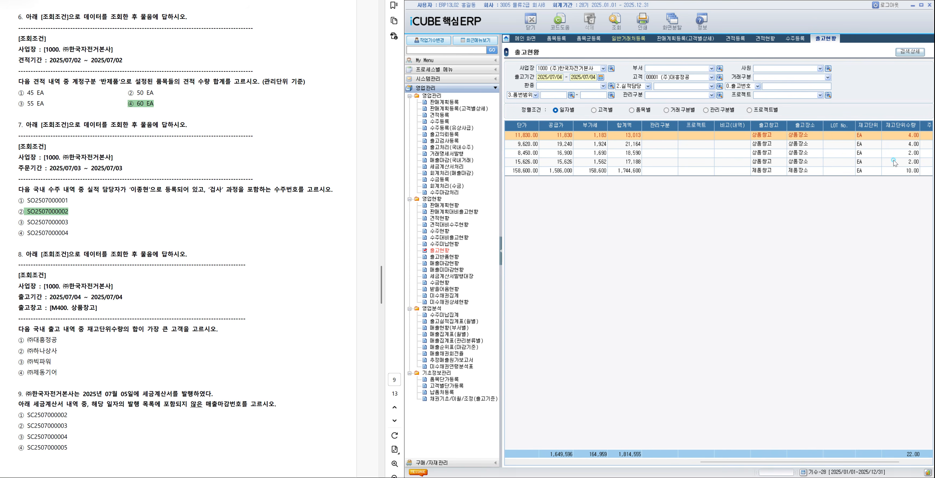
pyautogui.click(915, 161)
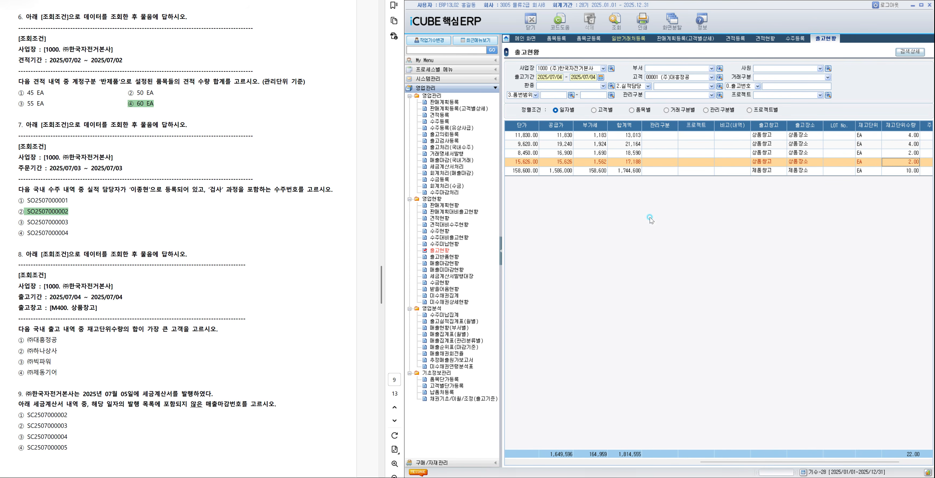
pyautogui.click(719, 78)
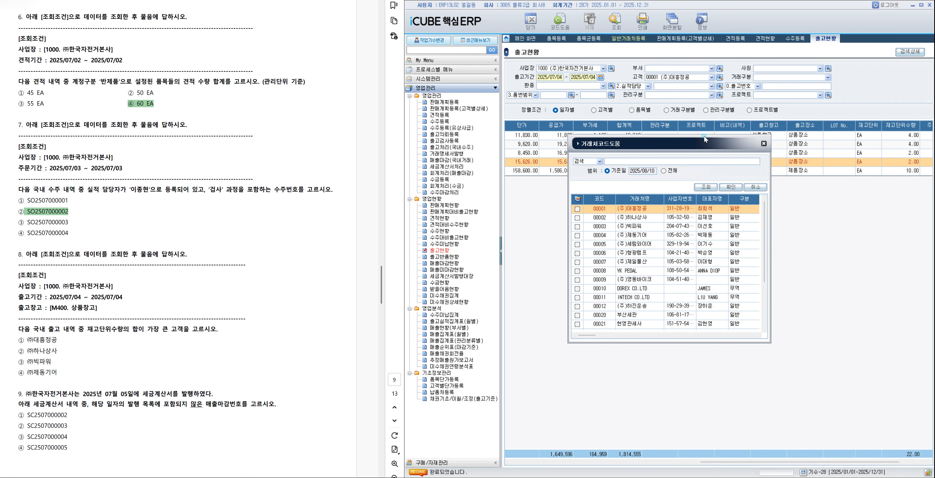
pyautogui.doubleClick(659, 217)
pyautogui.click(622, 23)
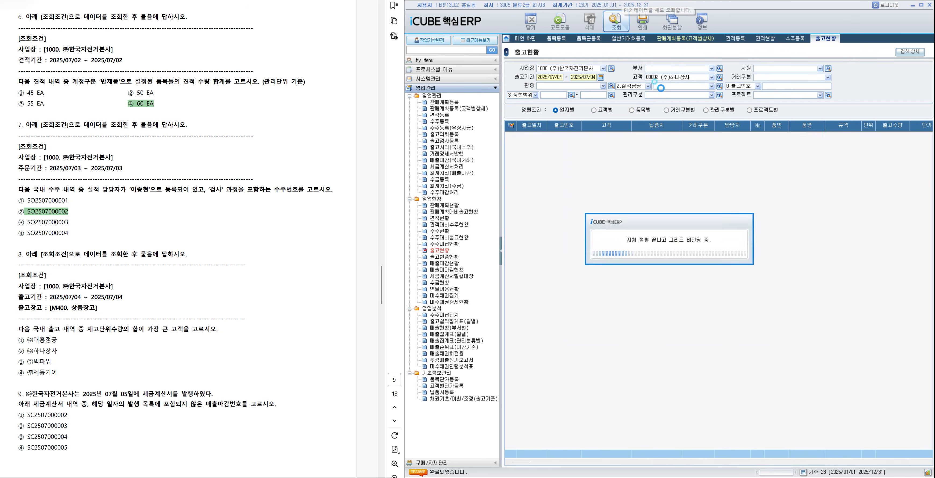
pyautogui.click(740, 461)
pyautogui.click(739, 462)
pyautogui.click(741, 462)
pyautogui.moveTo(679, 463); pyautogui.dragTo(774, 464)
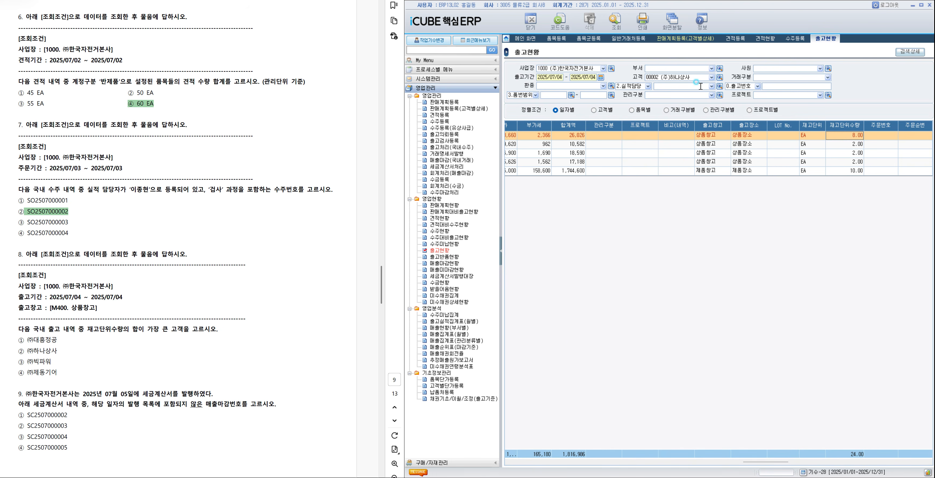
# Step: Query the 출고현황 for customer (주)빅파워 and check the 출고창고 and 재고단위수량 of its shipment lines
pyautogui.click(720, 79)
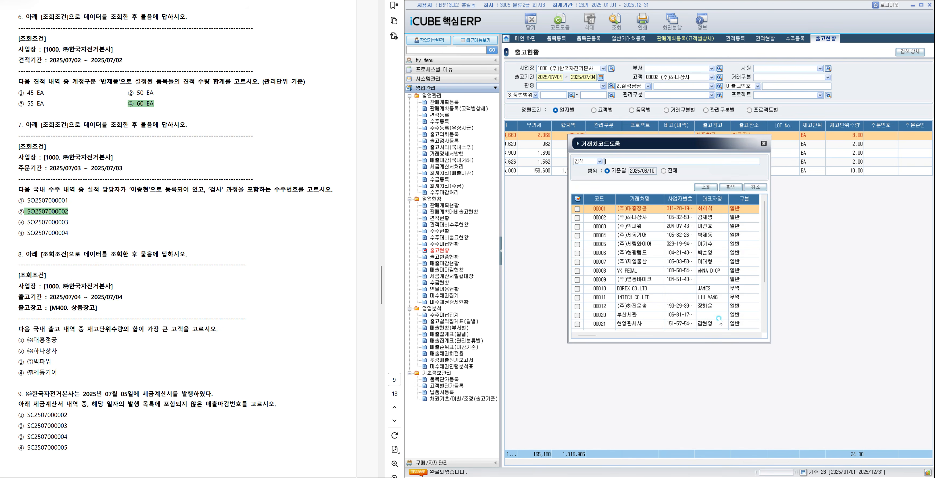
pyautogui.doubleClick(633, 226)
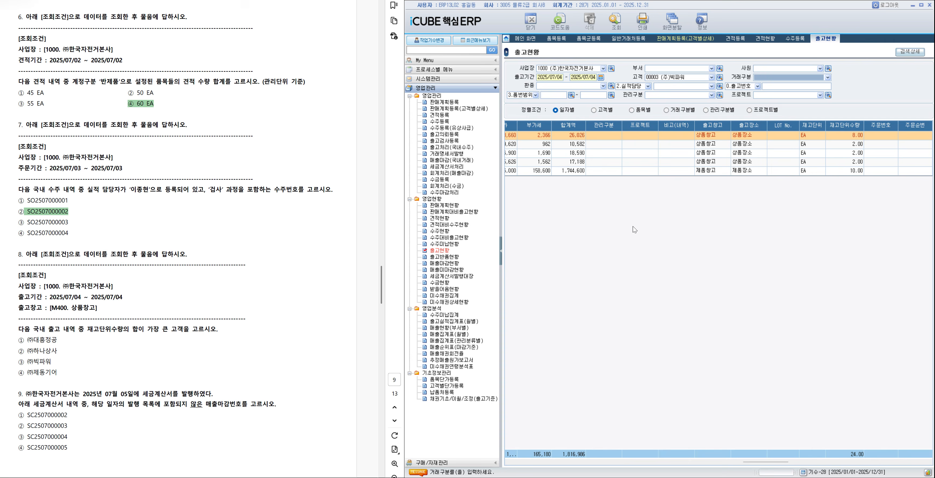
pyautogui.click(615, 21)
pyautogui.moveTo(544, 465); pyautogui.dragTo(734, 470)
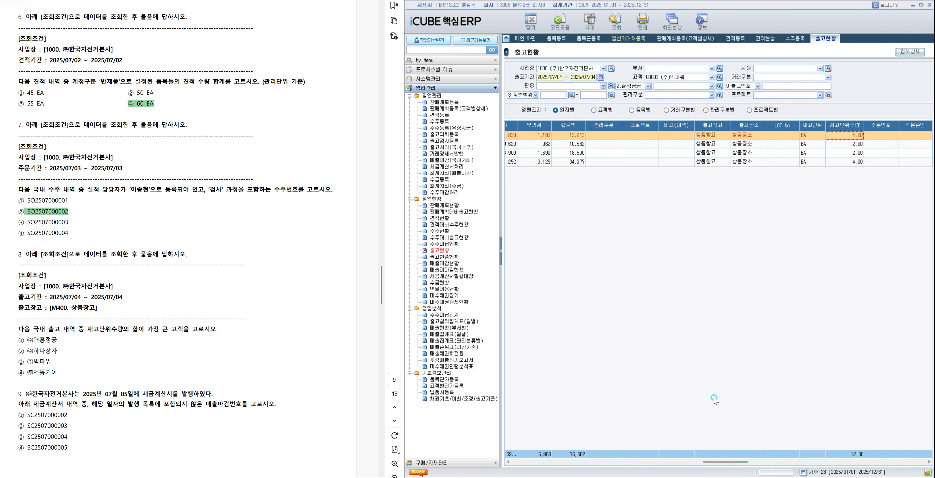
# Step: Query the 출고현황 for customer (주)제동기어, check its 상품창고 재고단위수량, and highlight answer ④ under question 8
pyautogui.click(719, 78)
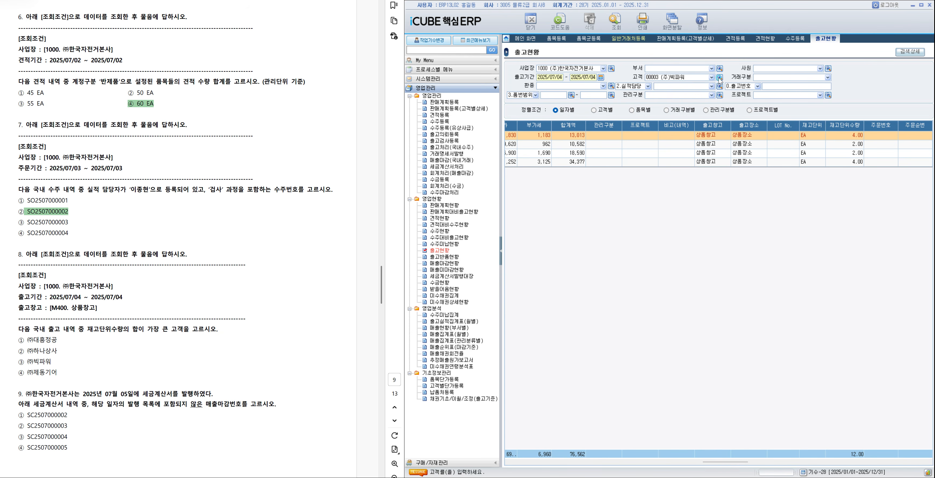
pyautogui.doubleClick(643, 235)
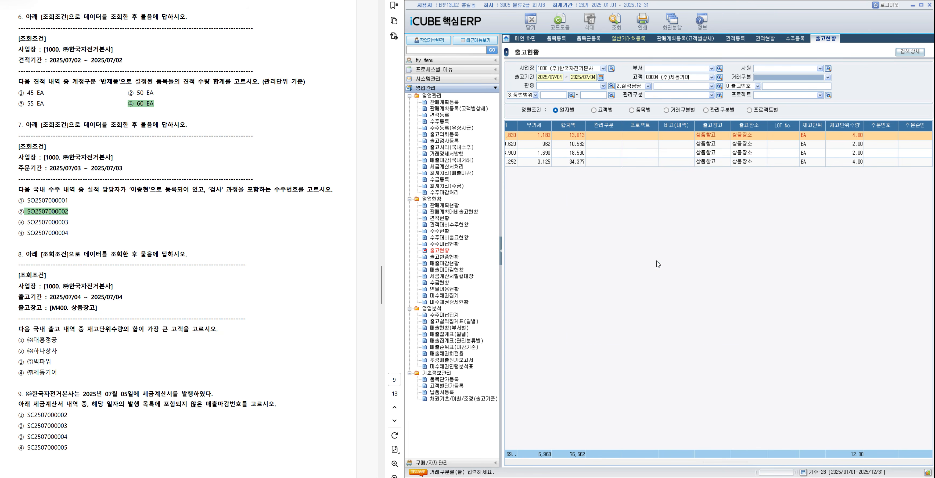
pyautogui.click(615, 22)
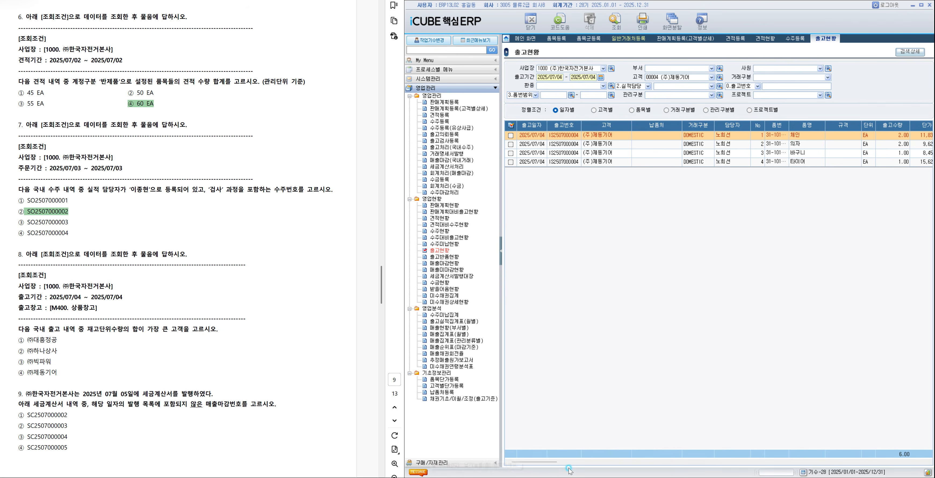
pyautogui.moveTo(555, 463); pyautogui.dragTo(771, 462)
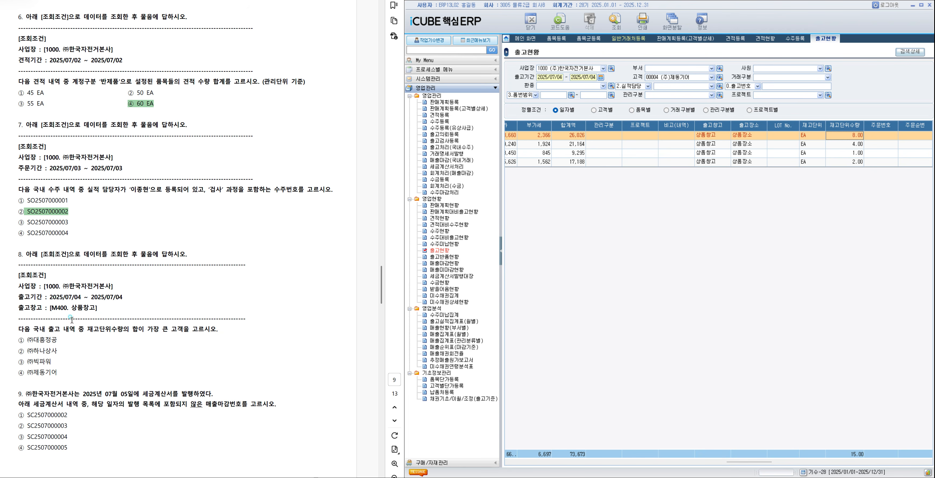
pyautogui.moveTo(18, 372); pyautogui.dragTo(69, 373)
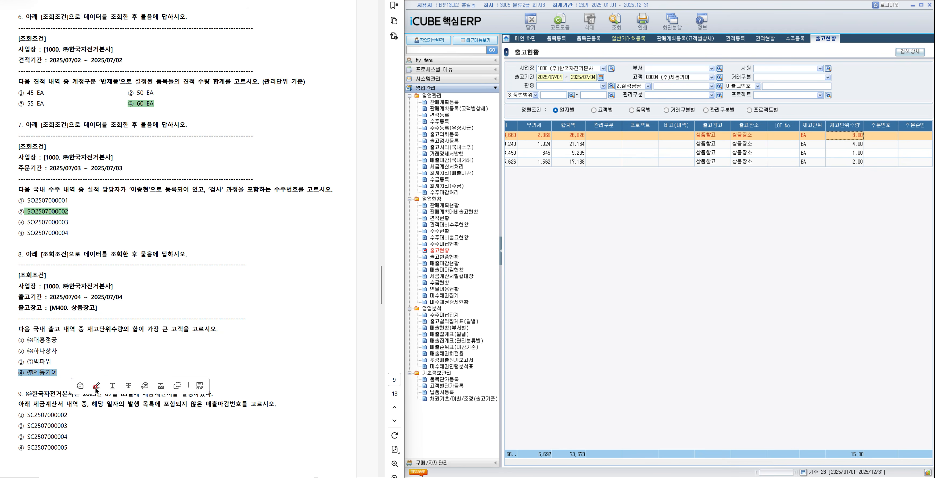
pyautogui.click(94, 385)
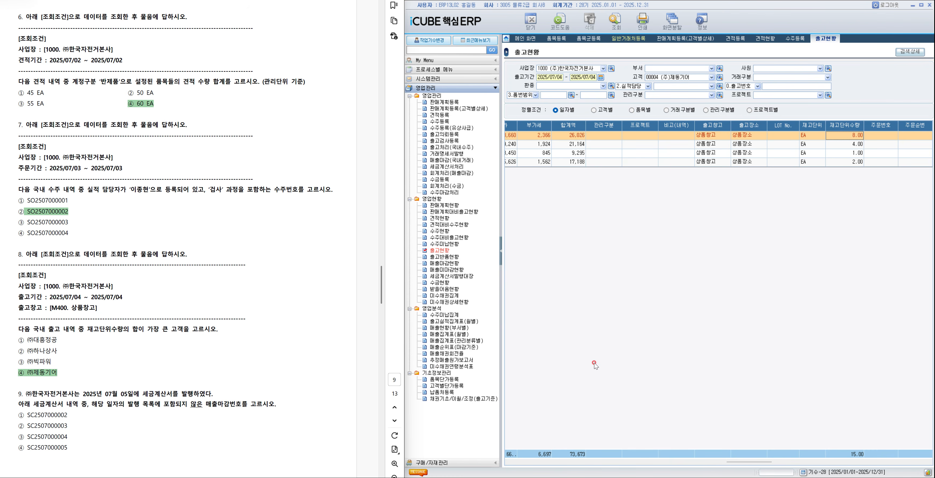
# Step: Open 세금계산서처리 and query the tax invoices for the 발행기간 2025/07/05 to 2025/07/05
pyautogui.doubleClick(446, 166)
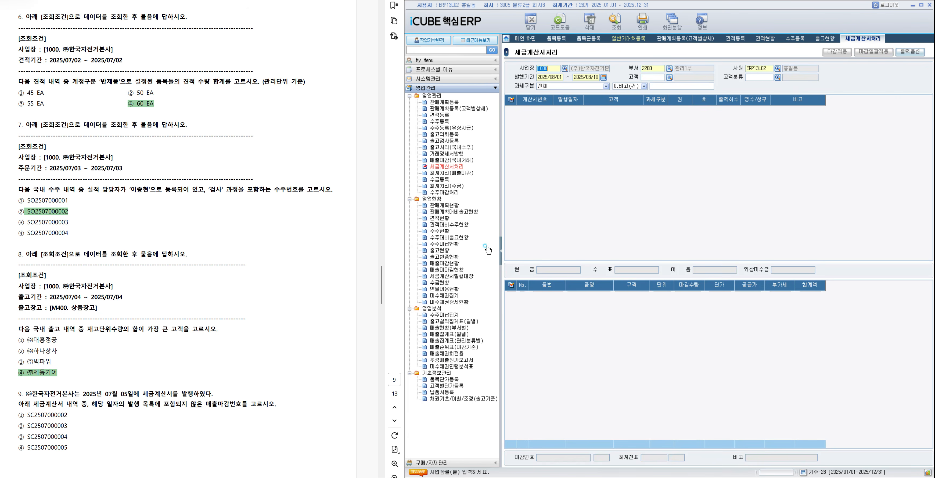
pyautogui.click(604, 77)
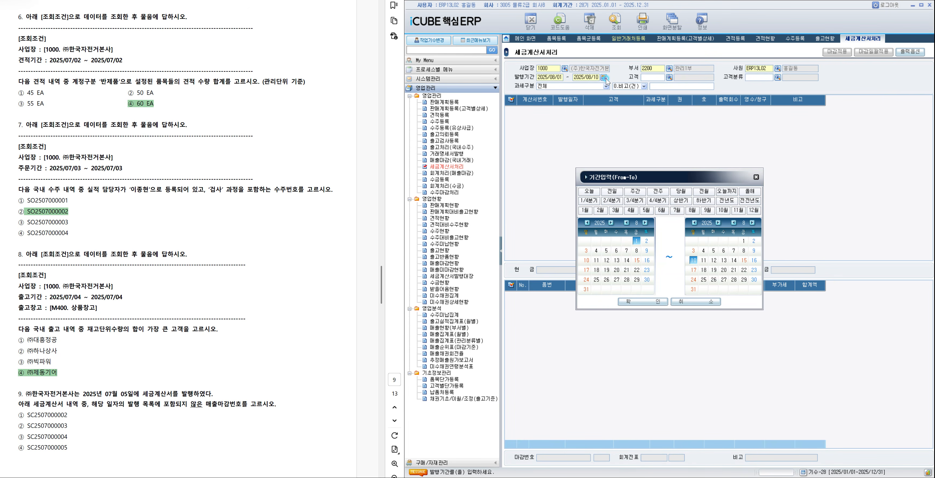
pyautogui.click(676, 210)
pyautogui.click(647, 241)
pyautogui.click(754, 241)
pyautogui.click(660, 304)
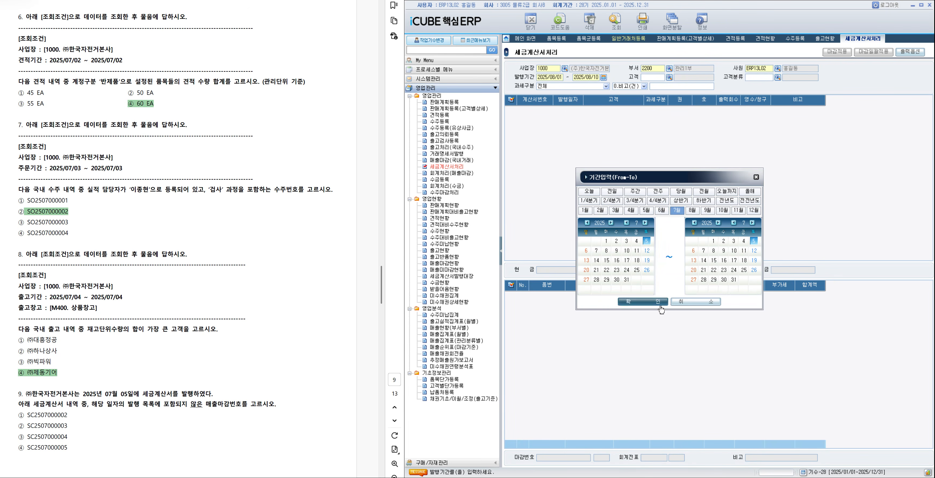
pyautogui.click(614, 18)
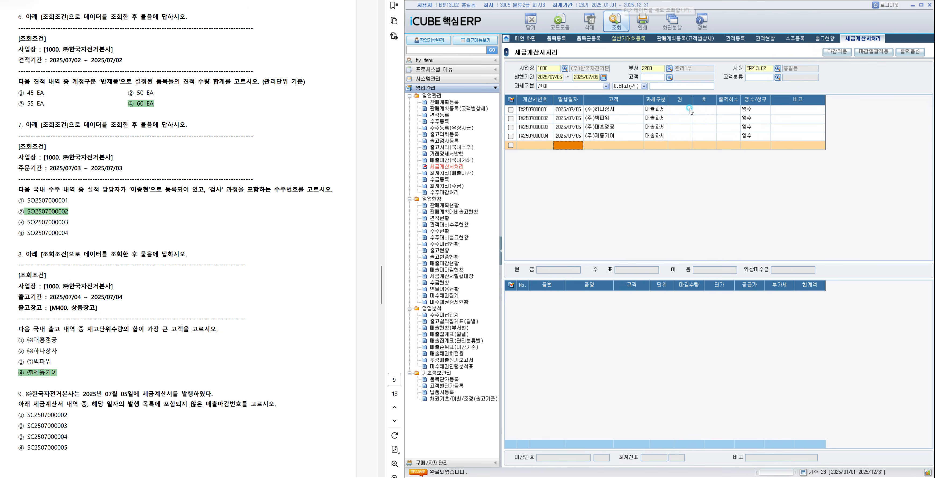
# Step: Check the 마감번호 of each of the four tax invoices and highlight answer ③ under question 9
pyautogui.click(701, 110)
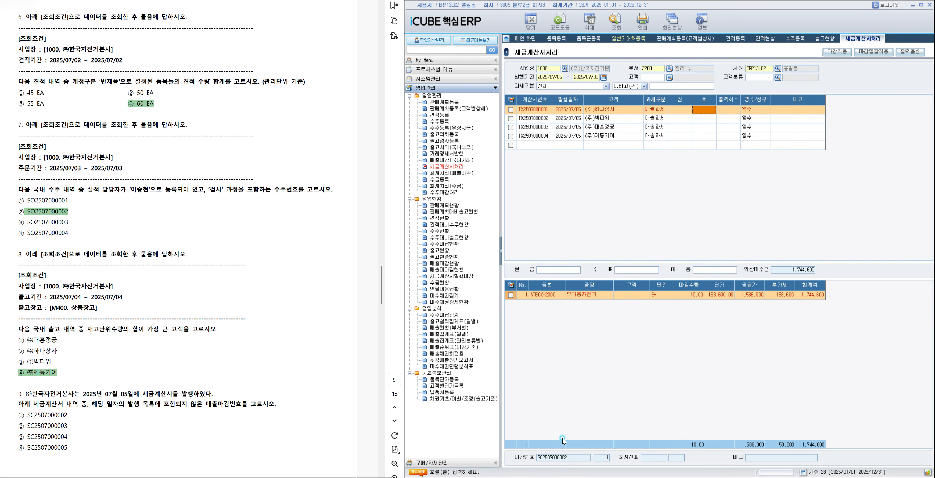
pyautogui.click(556, 118)
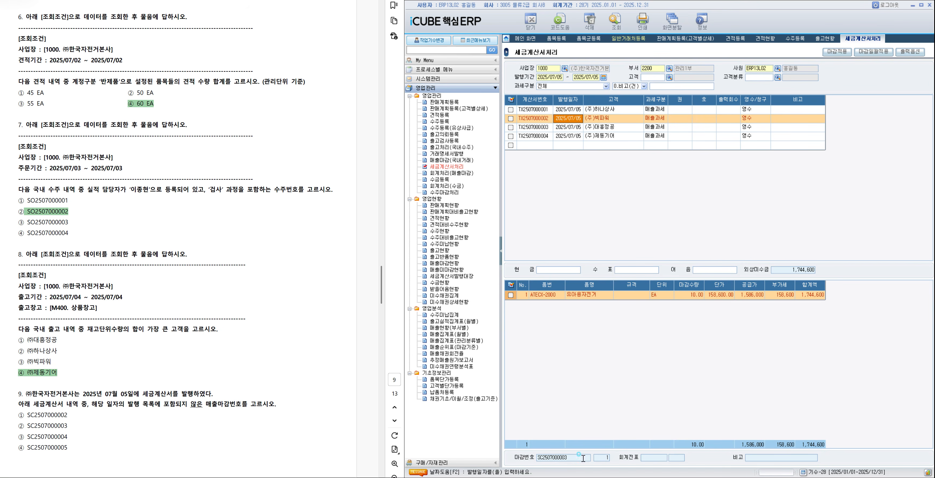
pyautogui.click(544, 127)
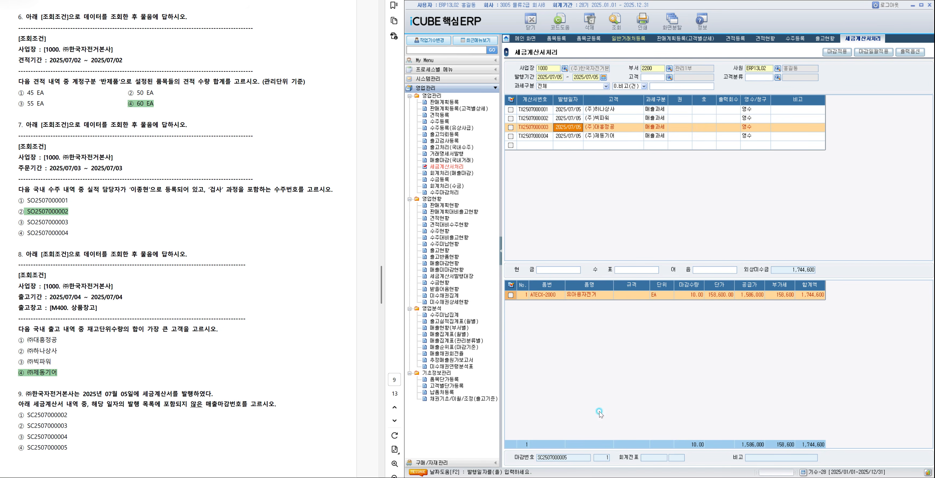
pyautogui.click(567, 136)
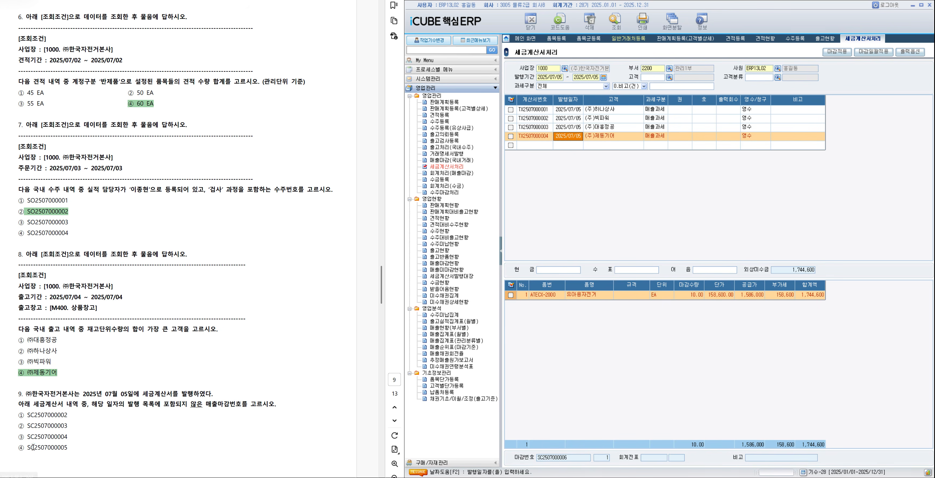
pyautogui.moveTo(27, 437); pyautogui.dragTo(84, 437)
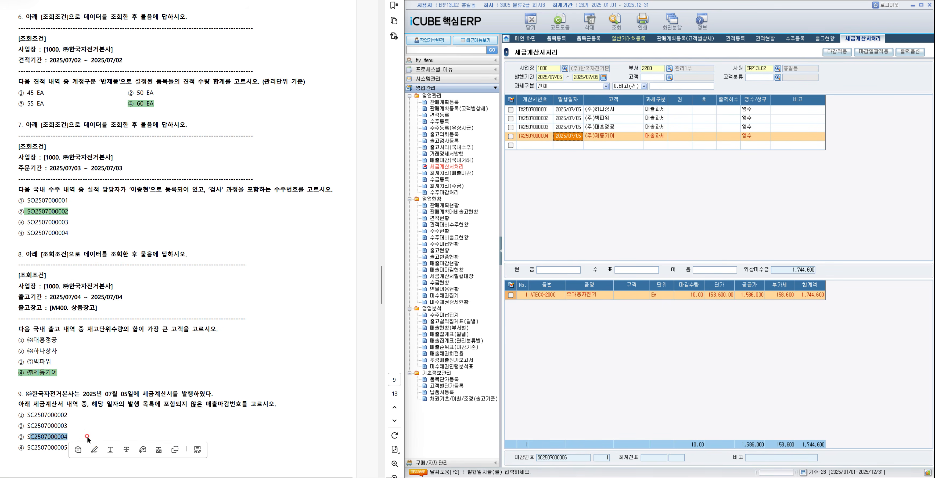
pyautogui.click(97, 451)
# Step: Open 수금등록 for question 10 and query the receipts for the 수금기간 2025/07/01 to 2025/07/01
pyautogui.scroll(-1, 263, 447)
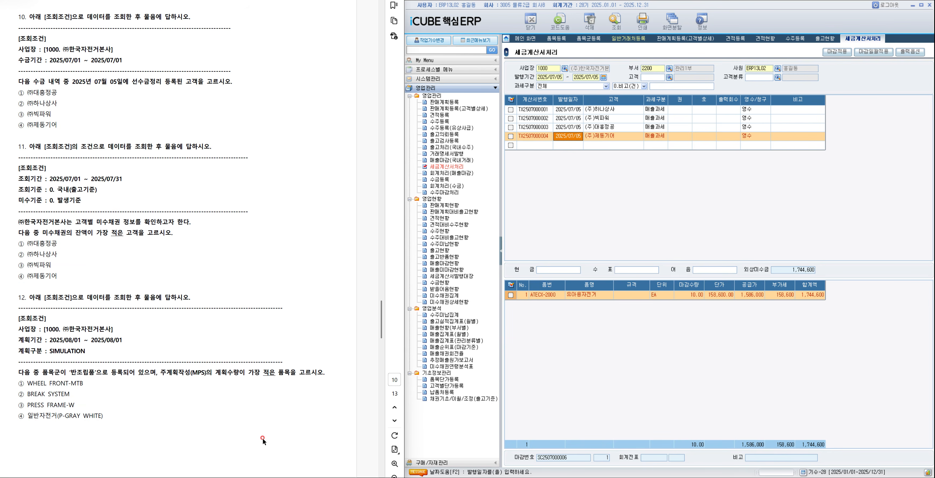
pyautogui.click(440, 179)
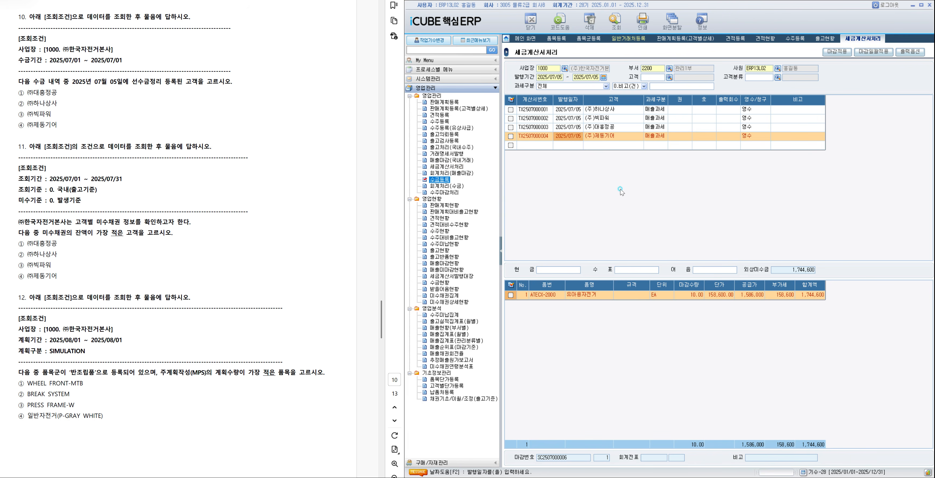
pyautogui.click(605, 77)
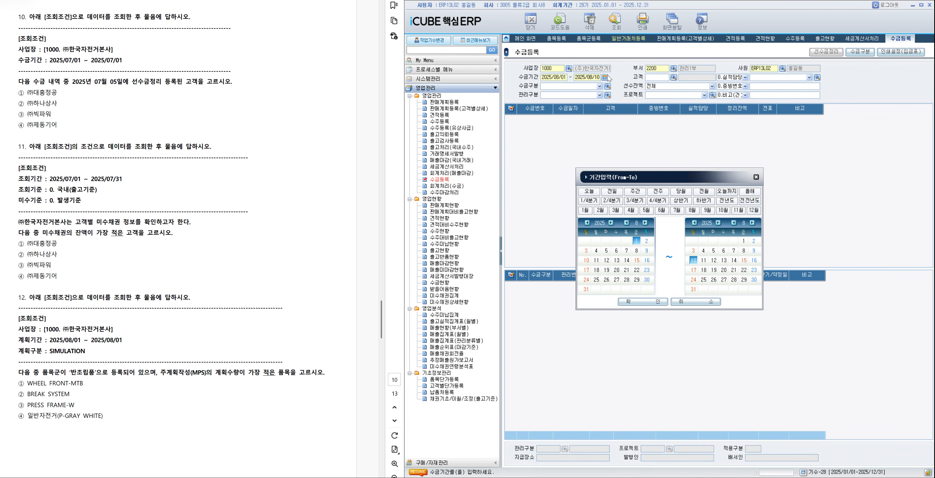
pyautogui.click(678, 211)
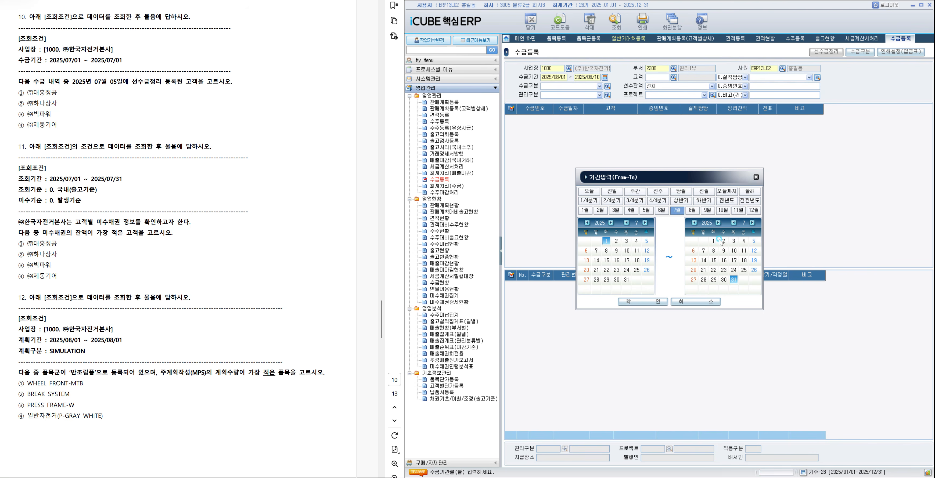
pyautogui.click(661, 302)
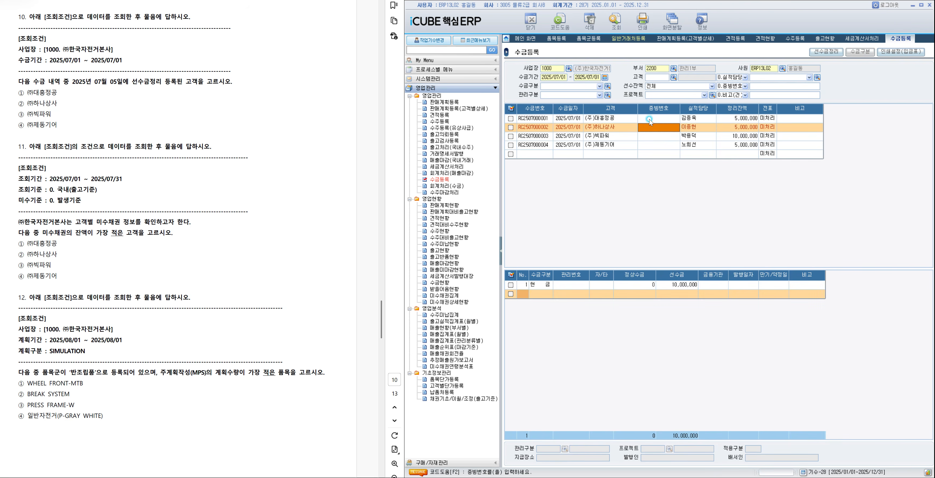
# Step: Check the 선수금정리 date of the (주)대흥정공 and (주)하나상사 receipts, and highlight answer ① under question 10
pyautogui.click(650, 119)
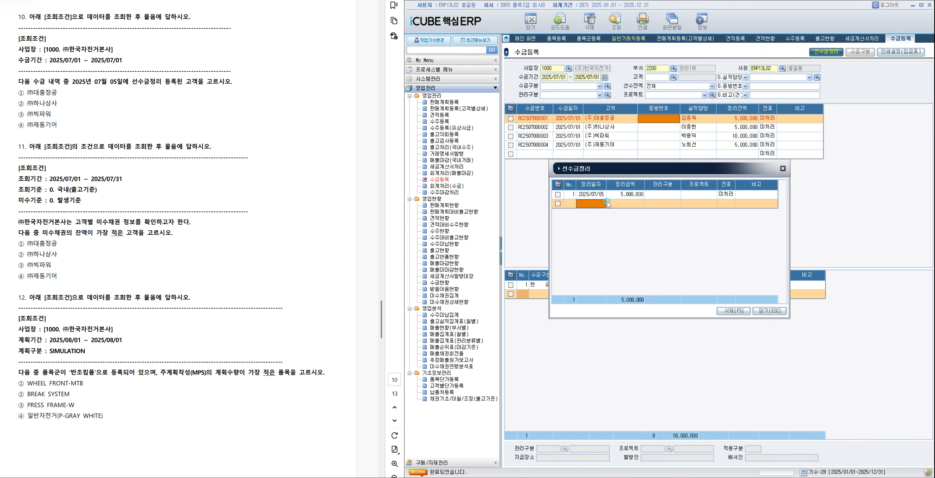
pyautogui.click(766, 312)
pyautogui.click(600, 128)
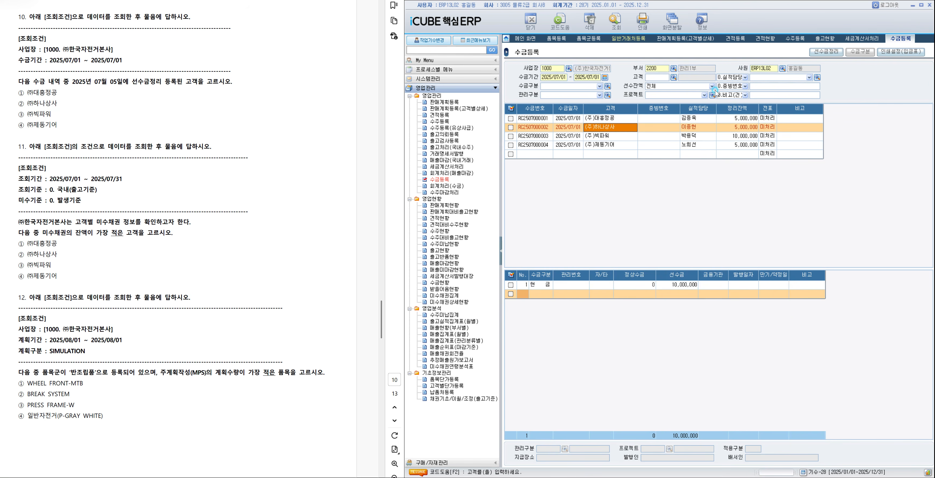
pyautogui.click(828, 55)
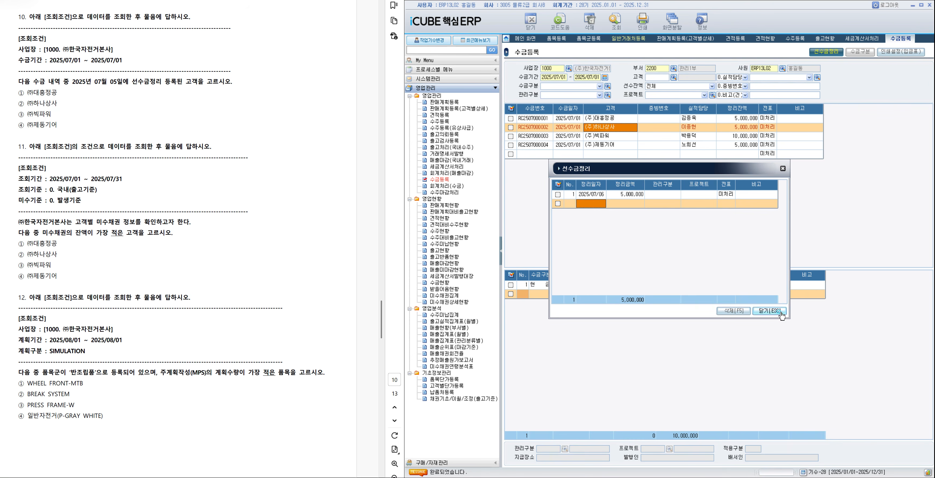
pyautogui.click(768, 312)
pyautogui.moveTo(16, 92); pyautogui.dragTo(58, 94)
pyautogui.click(86, 106)
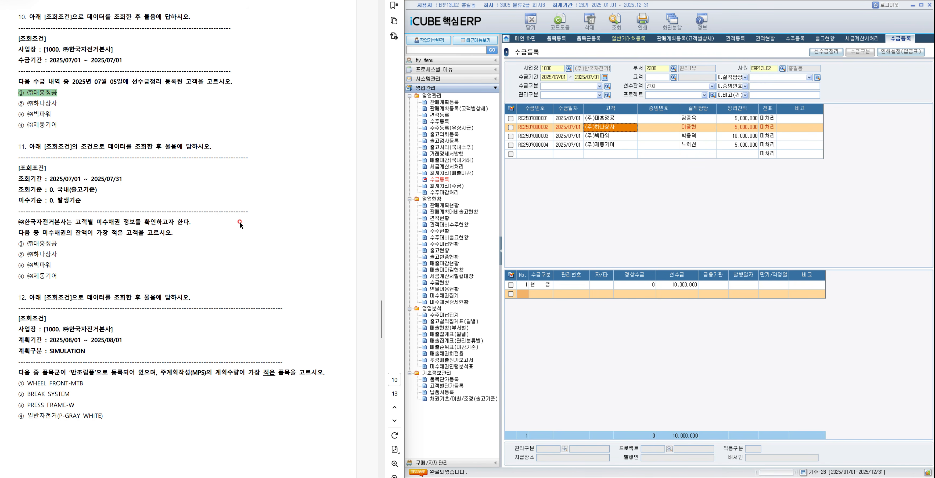
# Step: Query 미수채권집계 for the 조회기간 2025/07/01 to 2025/07/31 and highlight answer ④ ㈜제동기어 under question 11
pyautogui.click(444, 295)
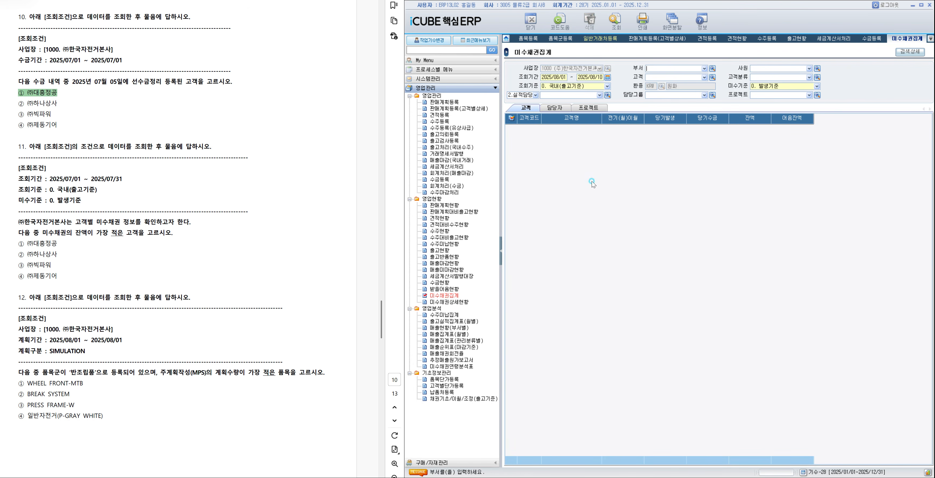
pyautogui.click(607, 78)
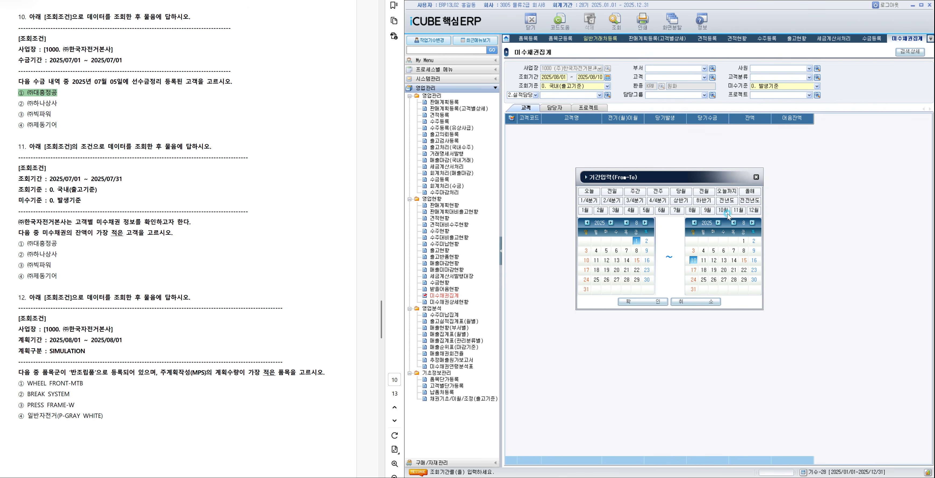
pyautogui.click(677, 210)
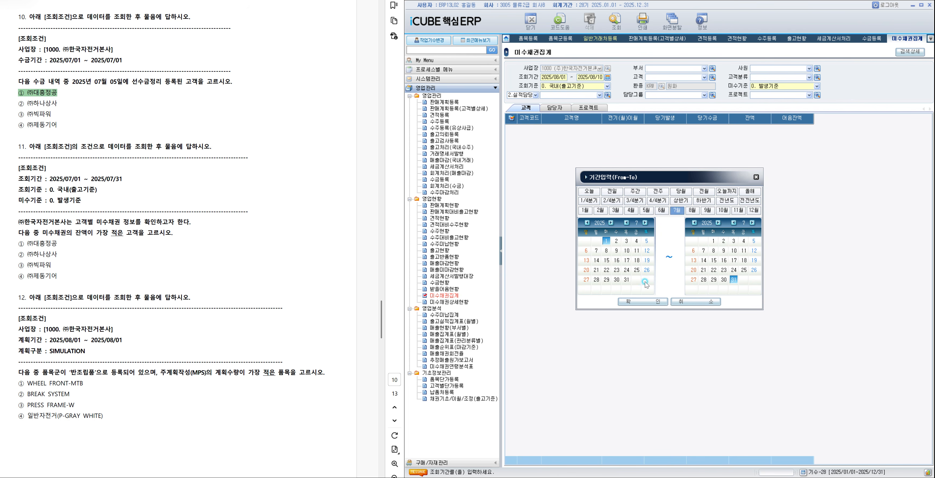
pyautogui.click(637, 301)
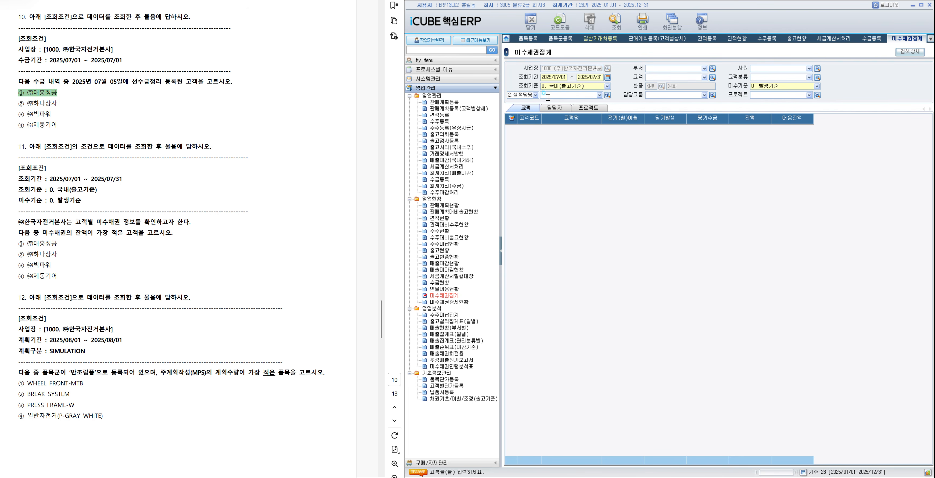
pyautogui.click(603, 23)
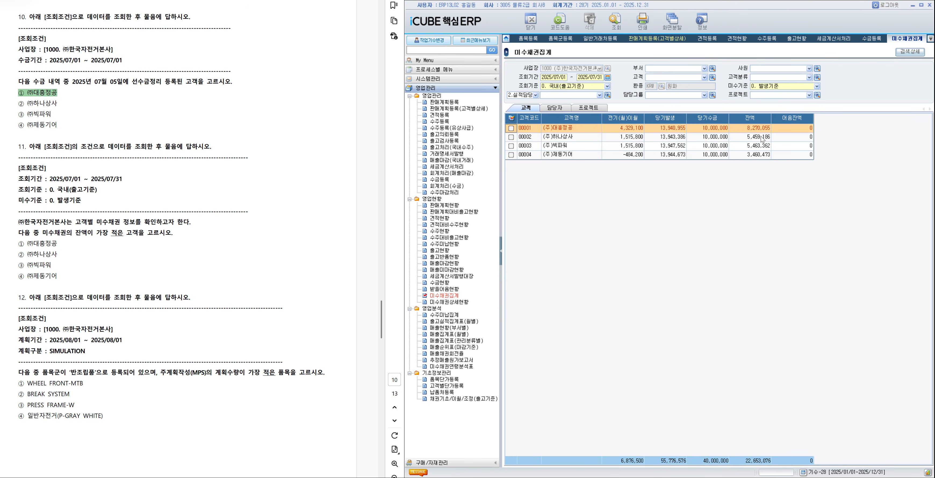
pyautogui.click(754, 155)
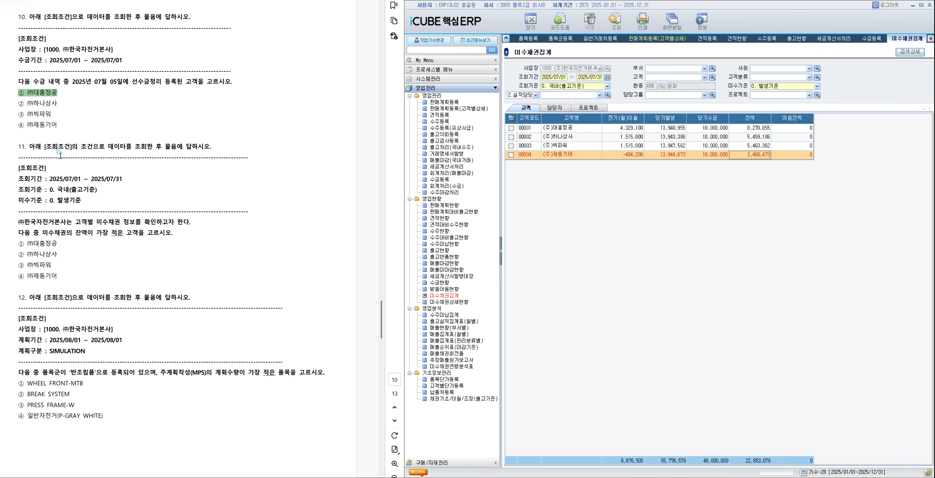
pyautogui.moveTo(19, 276); pyautogui.dragTo(58, 277)
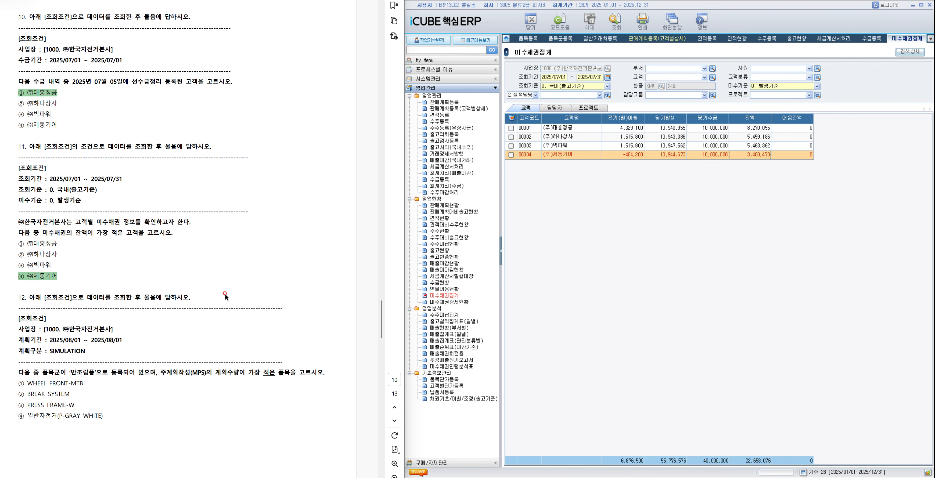
# Step: Open the 구매/자재관리 module and expand its 구매현황, 구매분석, 재고관리, 재고수불현황, 재고평가 and 기초정보관리 folders
pyautogui.click(427, 463)
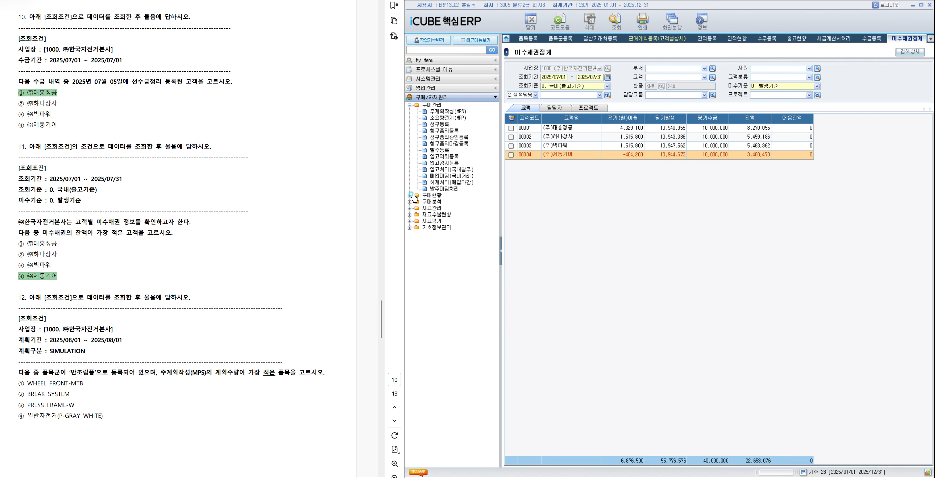
pyautogui.click(414, 196)
pyautogui.click(409, 254)
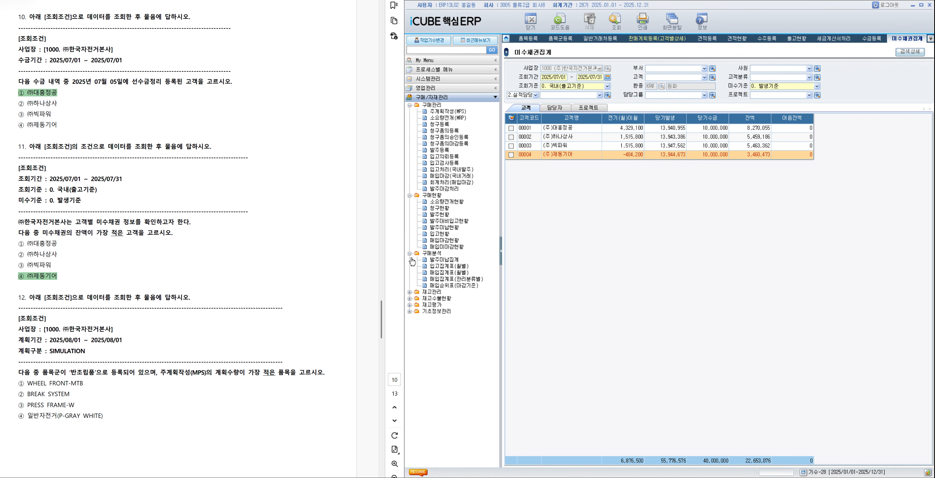
pyautogui.click(409, 292)
pyautogui.click(408, 364)
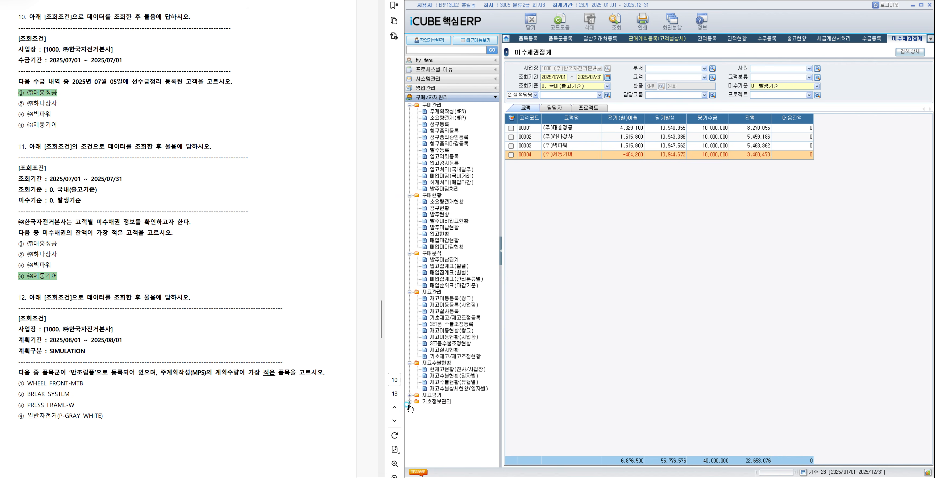
pyautogui.click(410, 396)
pyautogui.click(409, 441)
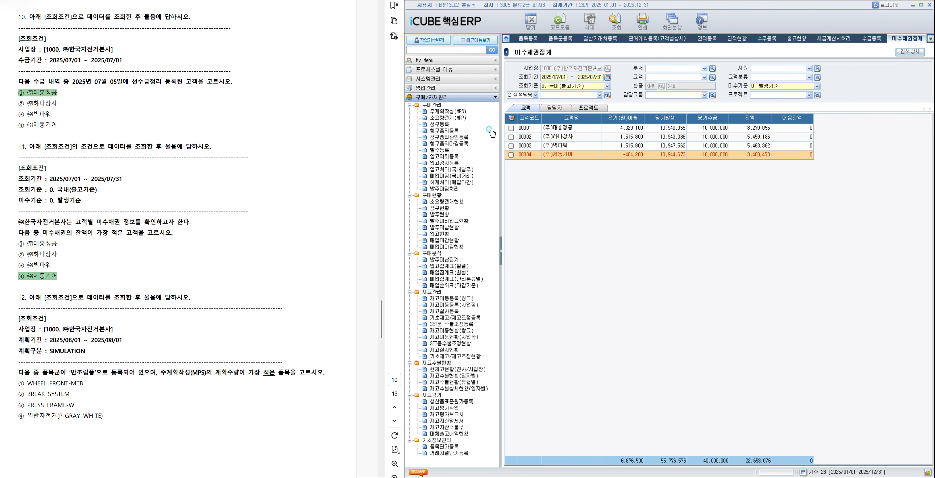
# Step: Open 주계획작성(MPS) and query the 계획기간 2025/08/01 to 2025/08/01 with 계획구분 2. SIMULATION
pyautogui.click(454, 111)
pyautogui.click(607, 79)
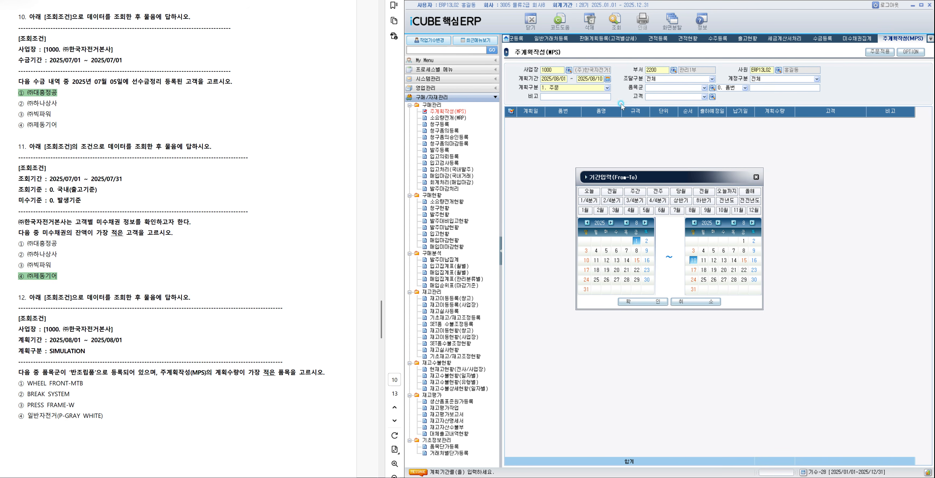
pyautogui.click(743, 241)
pyautogui.click(657, 301)
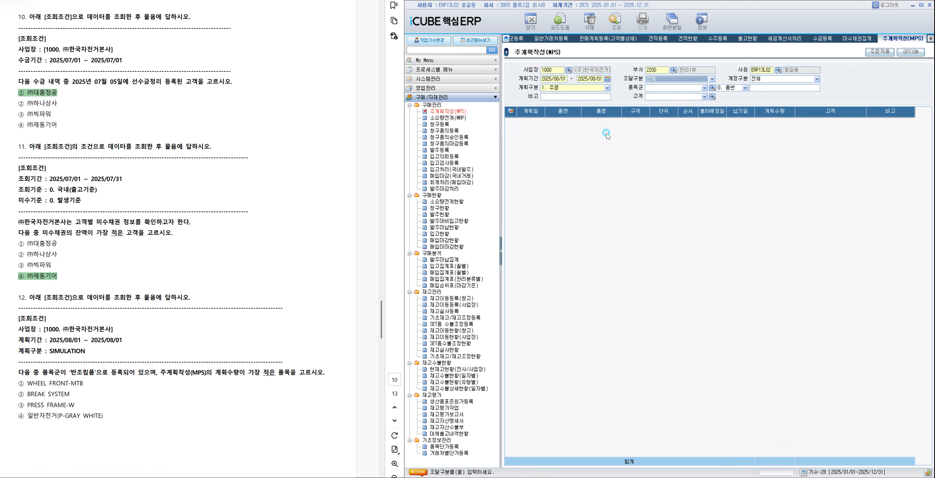
pyautogui.click(607, 88)
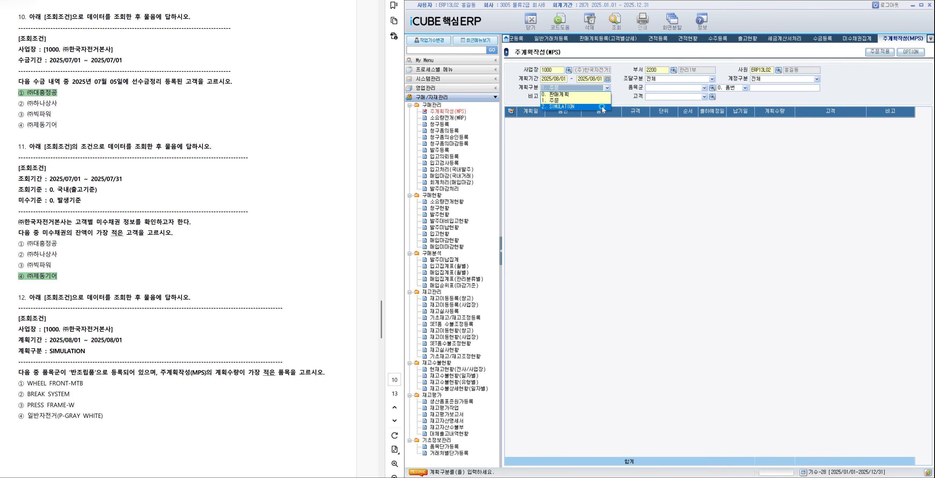
pyautogui.click(600, 105)
pyautogui.click(614, 26)
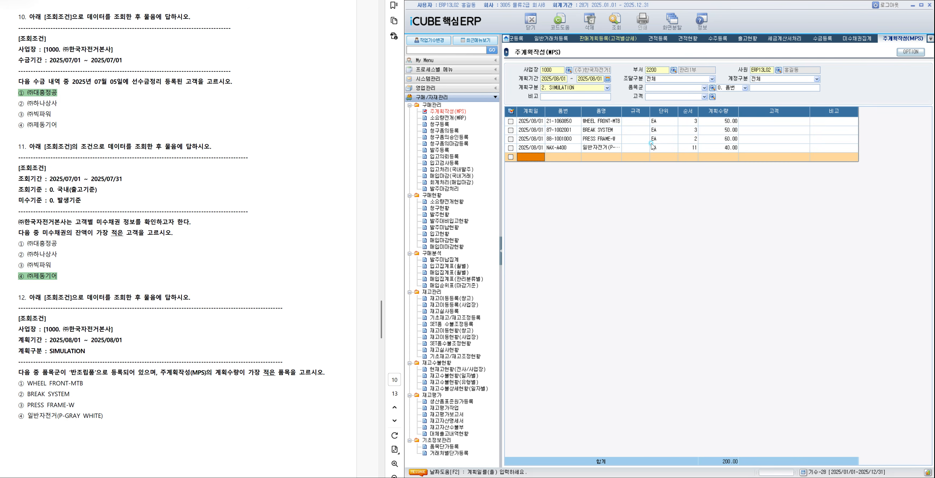
# Step: Filter the plan by 품목군 S100 반조립품, query it again, and highlight answer ② BREAK SYSTEM under question 12
pyautogui.click(712, 88)
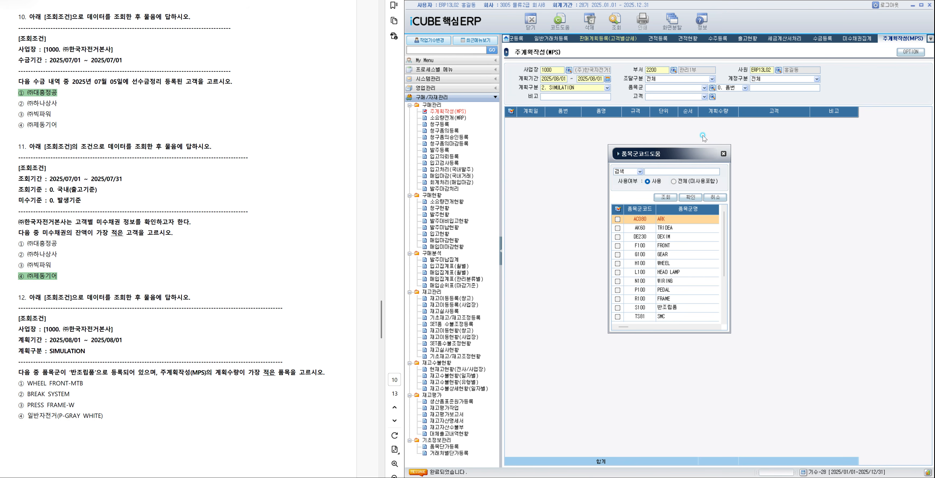
pyautogui.doubleClick(673, 307)
pyautogui.click(616, 21)
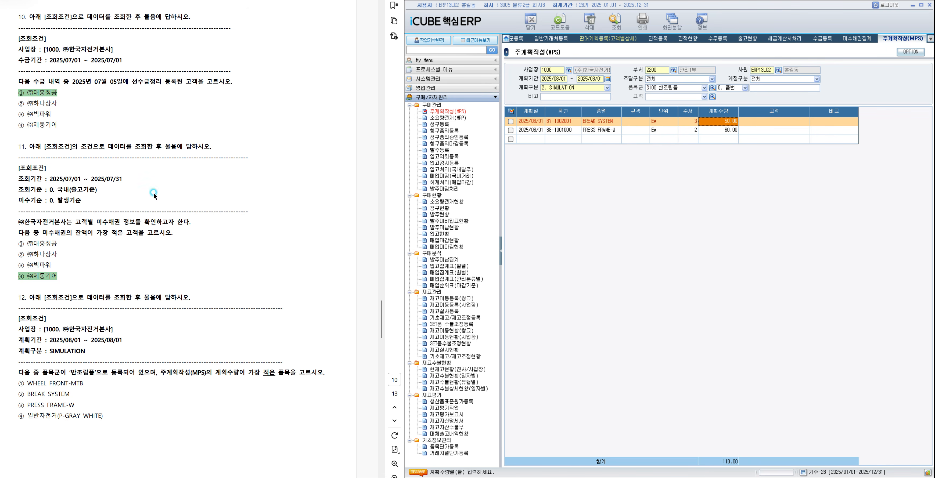
pyautogui.moveTo(24, 394); pyautogui.dragTo(70, 395)
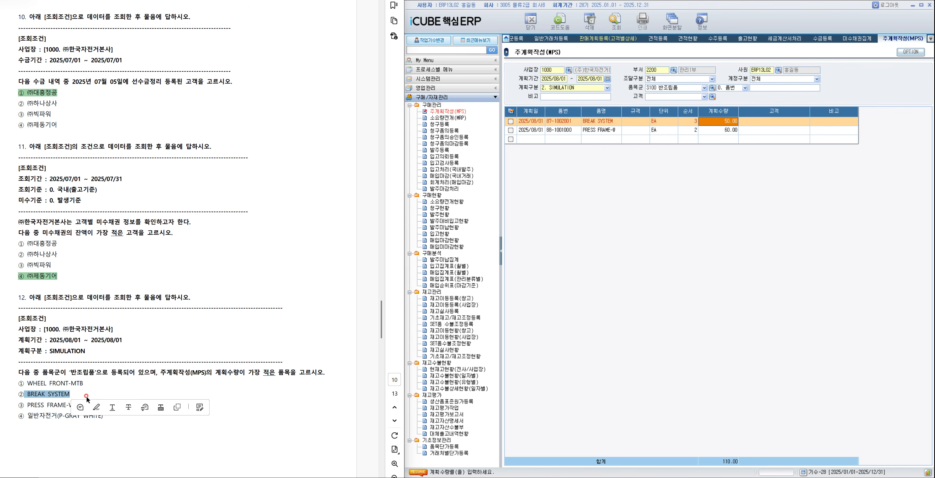
# Step: Open 청구등록 for question 13 and query the purchase requests for the 요청일자 2025/07/05 to 2025/07/05
pyautogui.scroll(-5, 132, 384)
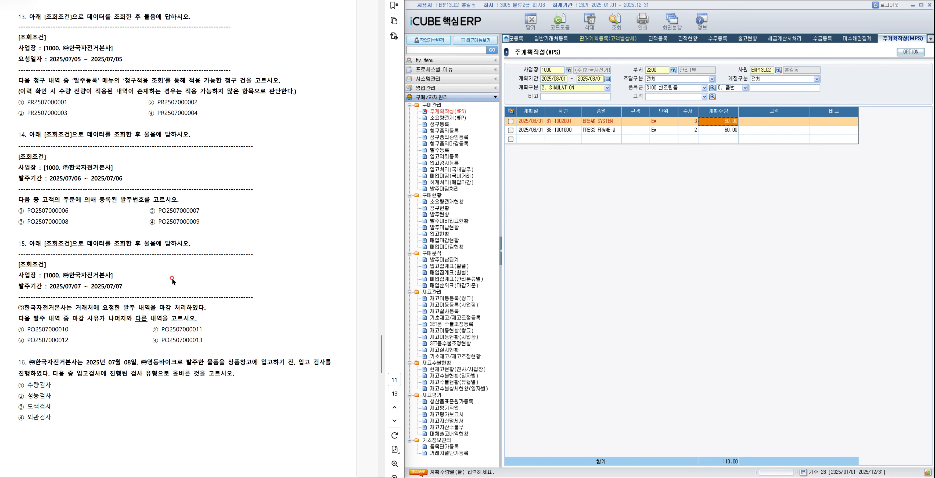
pyautogui.click(440, 125)
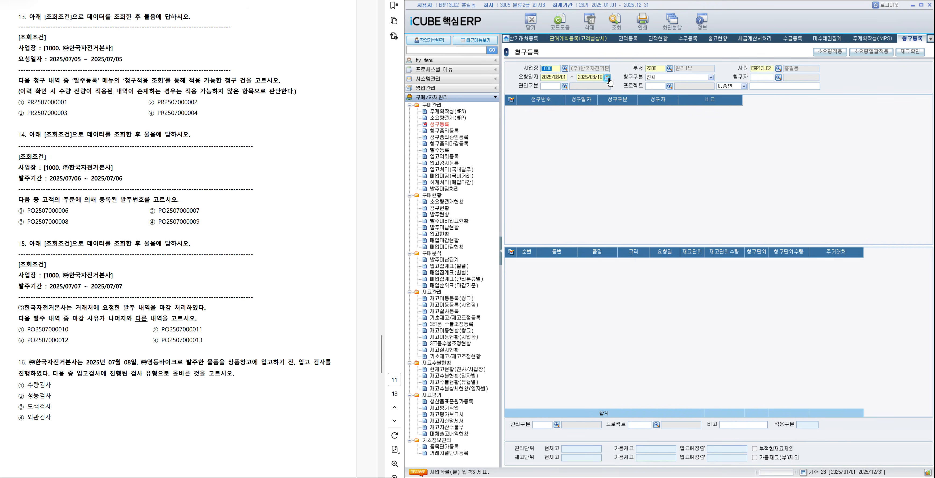
pyautogui.click(608, 78)
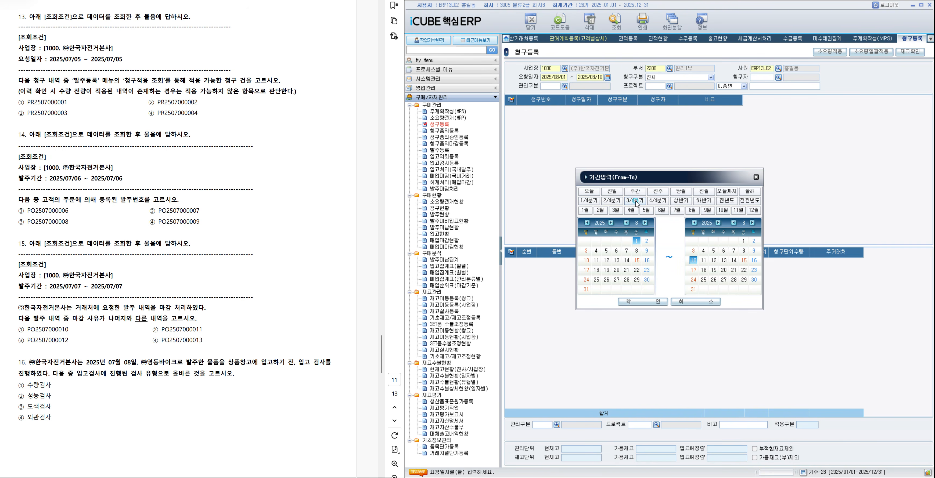
pyautogui.click(677, 210)
pyautogui.click(647, 241)
pyautogui.click(754, 241)
pyautogui.click(641, 302)
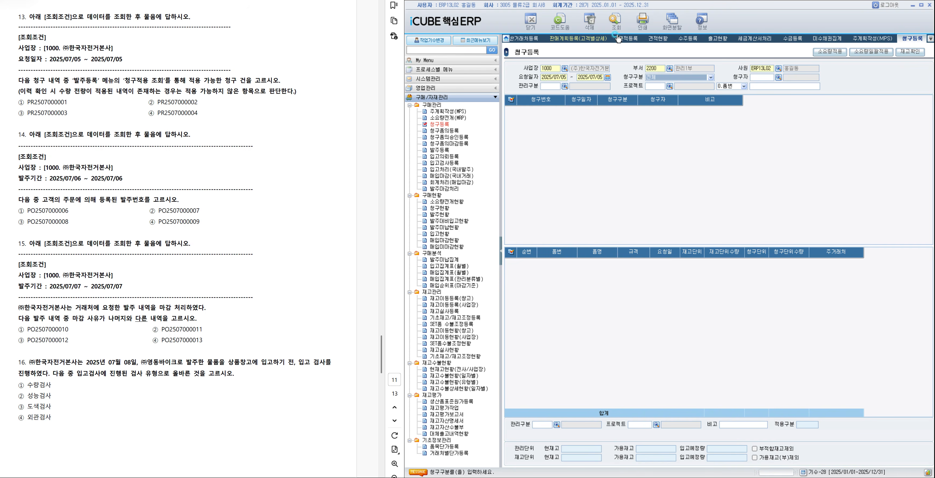
pyautogui.press('F10')
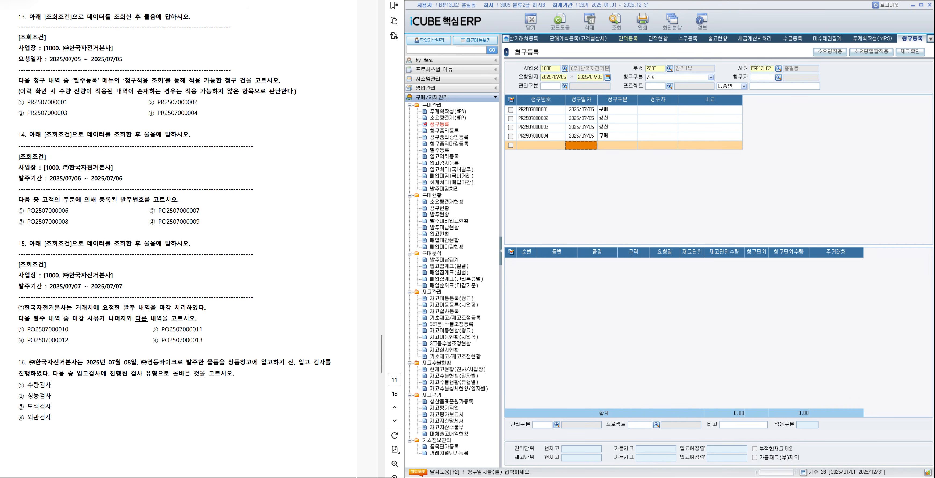
# Step: Check the 청구구분 of the requests and look up the [청구등록] 이력정보 of the first request's CRANK ARM line
pyautogui.click(605, 112)
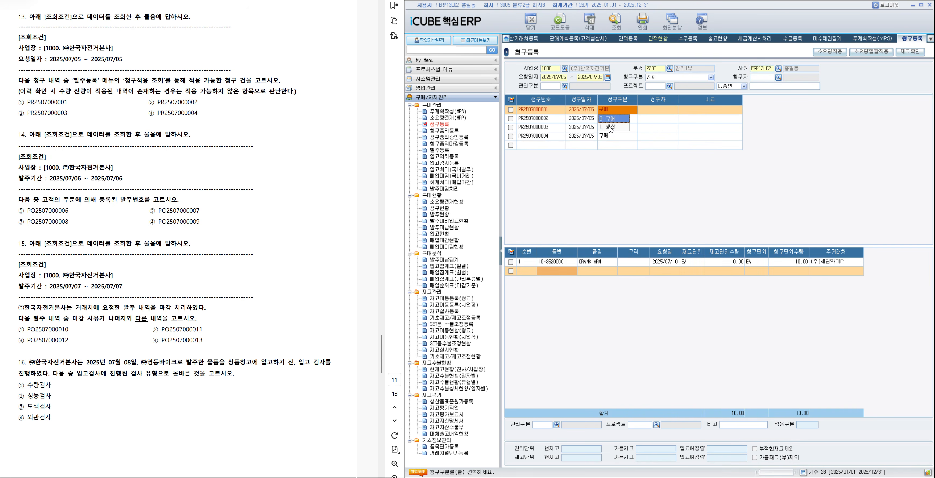
pyautogui.click(613, 135)
pyautogui.click(617, 109)
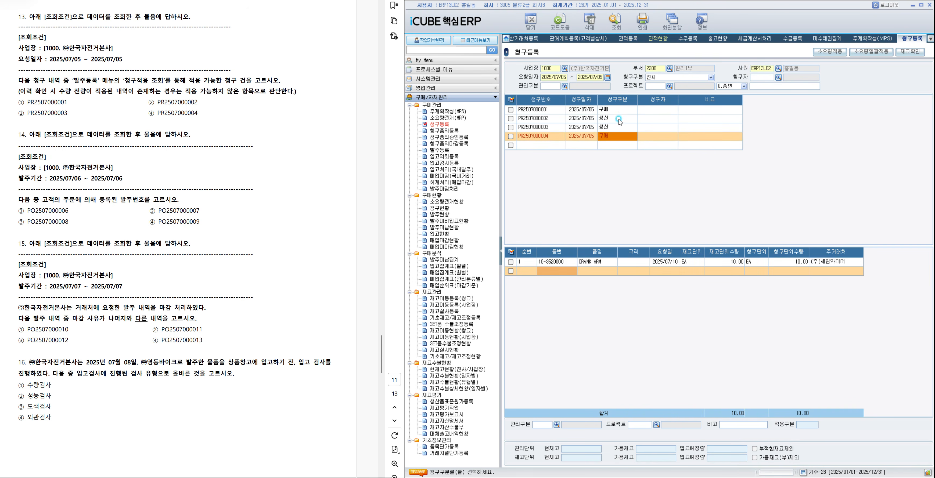
pyautogui.click(619, 261)
pyautogui.rightClick(620, 260)
pyautogui.click(647, 337)
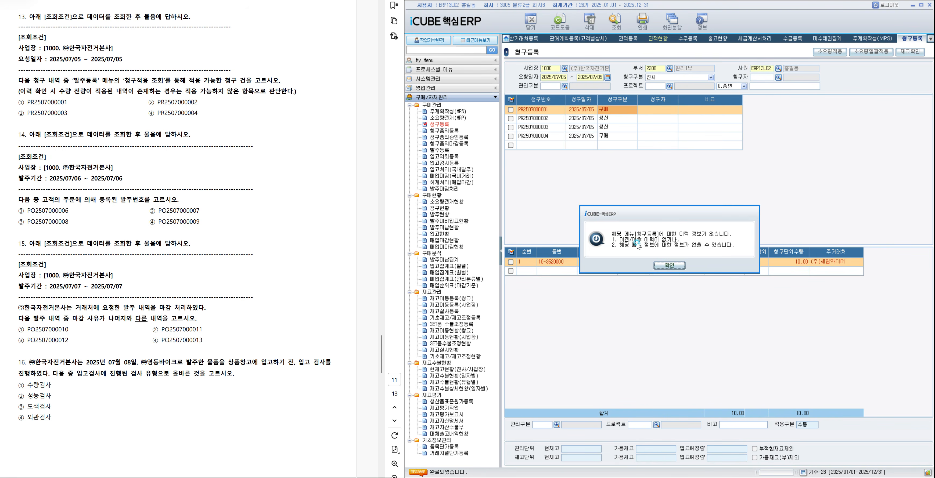
pyautogui.click(670, 268)
# Step: Check the [청구등록] 이력정보 of the fourth request's item line and highlight answer ① under question 13
pyautogui.click(607, 137)
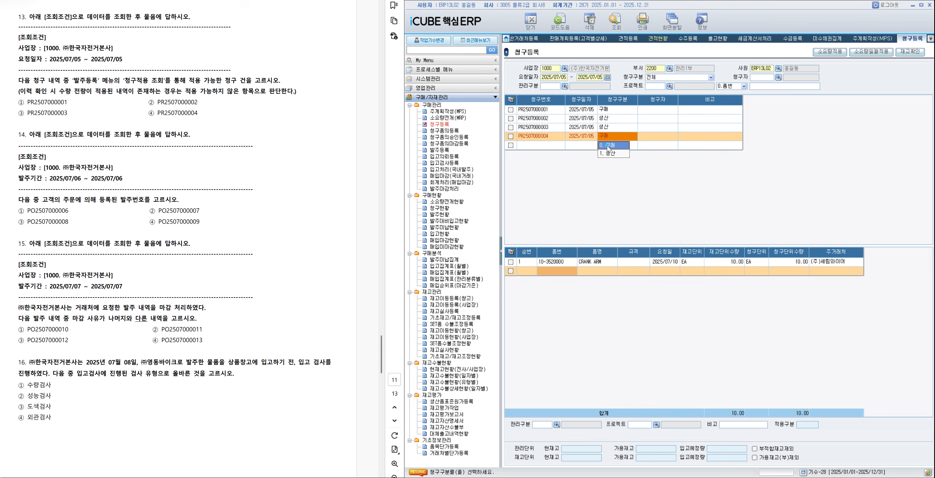
pyautogui.click(611, 261)
pyautogui.rightClick(612, 261)
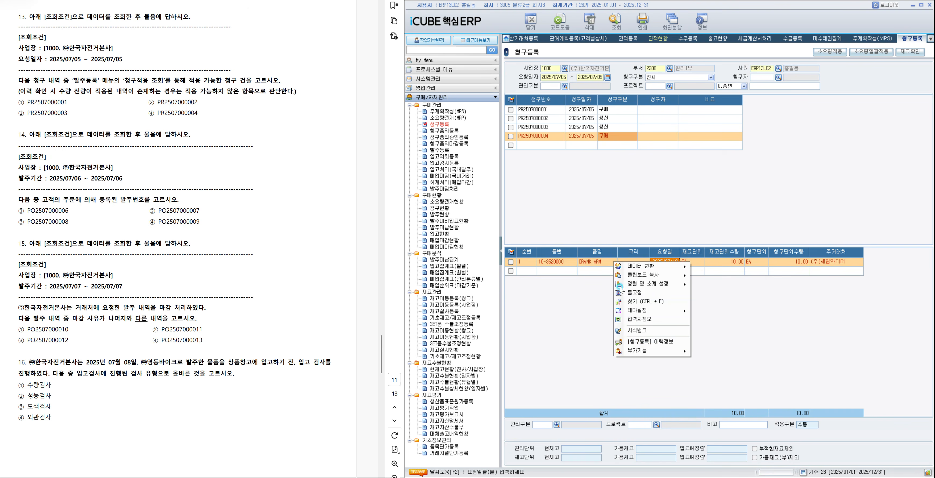
pyautogui.click(644, 343)
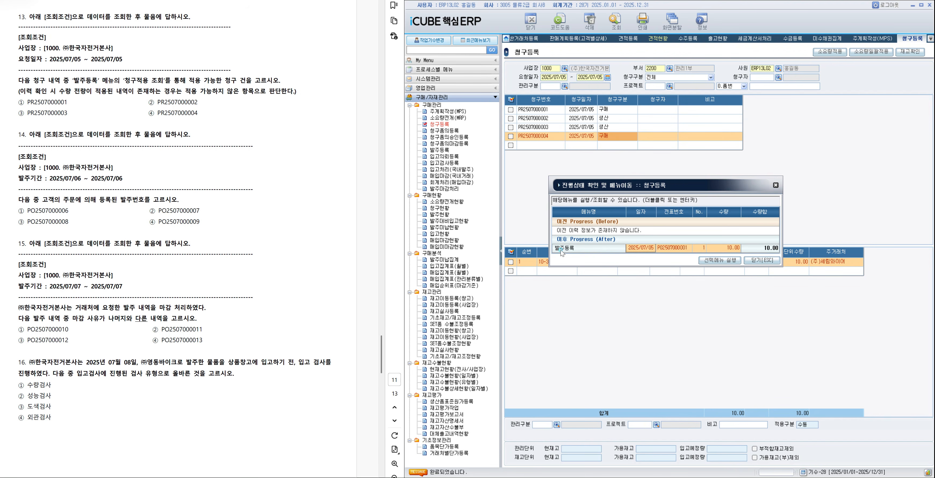
pyautogui.click(753, 260)
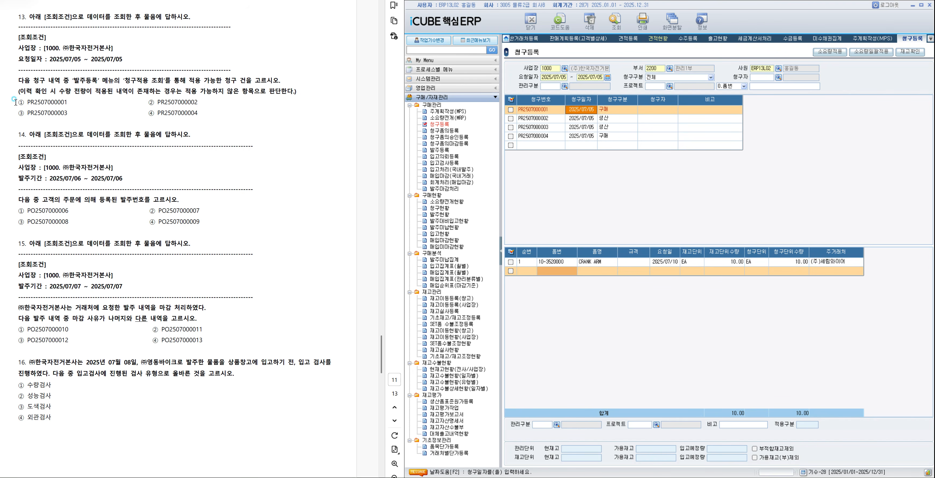
pyautogui.moveTo(17, 102); pyautogui.dragTo(68, 102)
pyautogui.click(81, 114)
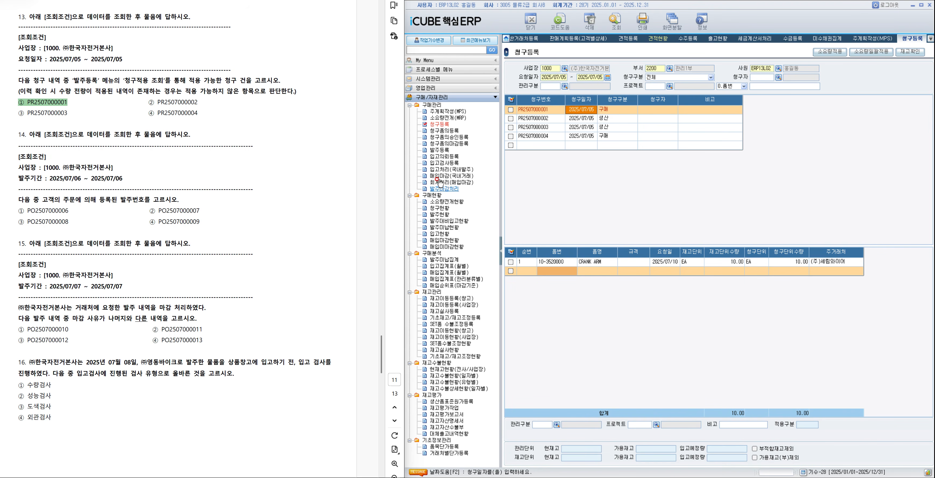
# Step: Open 발주등록 for question 14 and query the purchase orders for the 발주기간 2025/07/06 to 2025/07/06
pyautogui.click(439, 150)
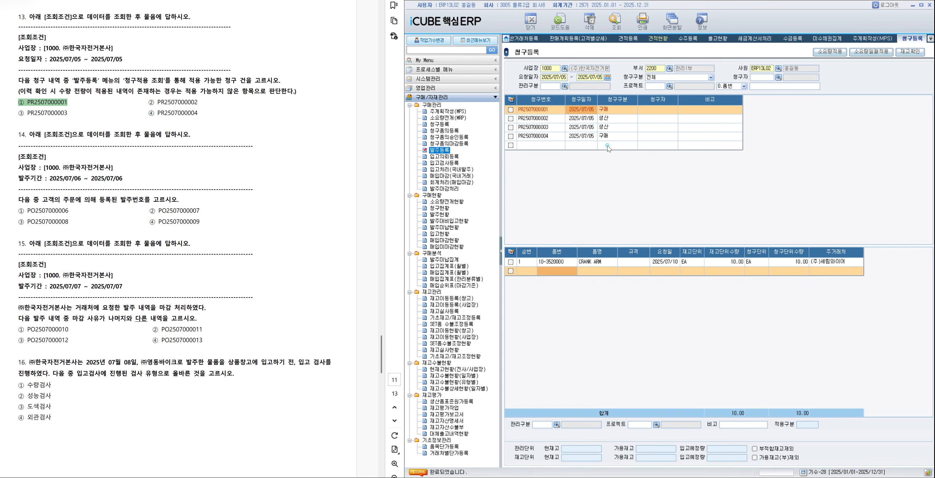
pyautogui.click(604, 77)
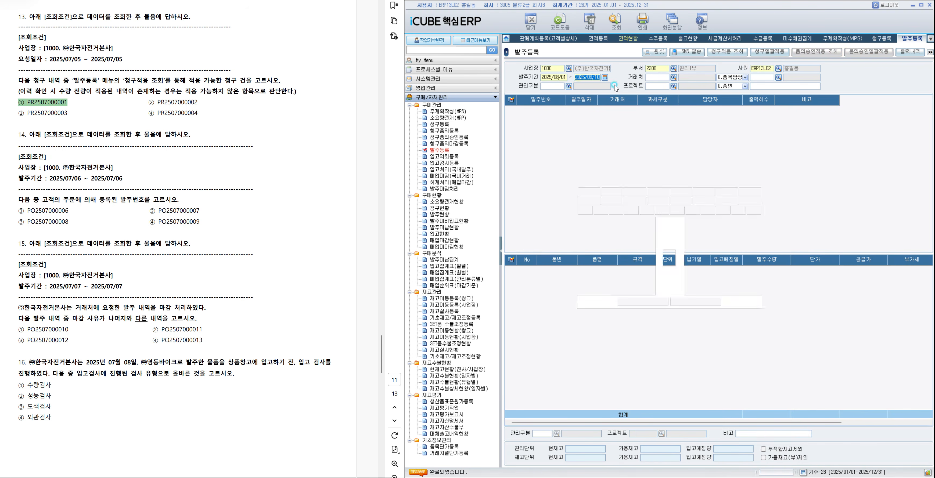
pyautogui.click(677, 210)
pyautogui.click(585, 250)
pyautogui.click(693, 251)
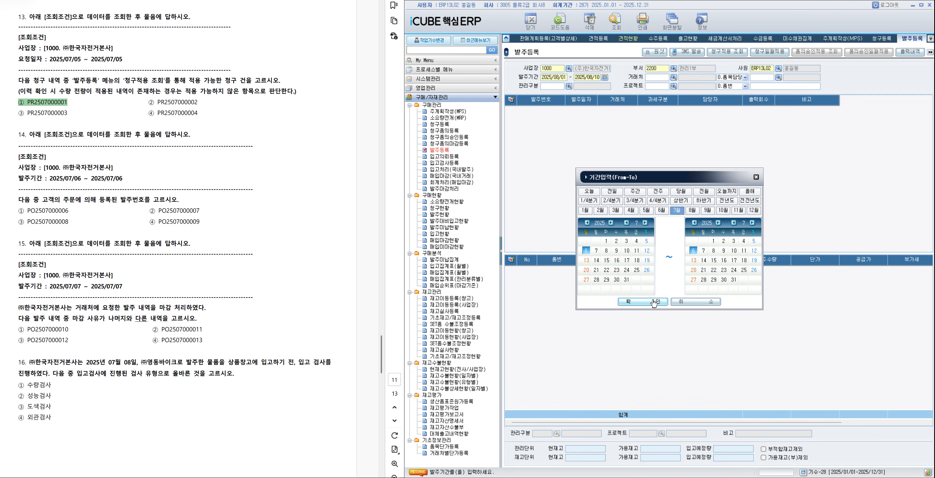
pyautogui.click(654, 302)
pyautogui.click(614, 20)
pyautogui.click(653, 110)
pyautogui.click(664, 268)
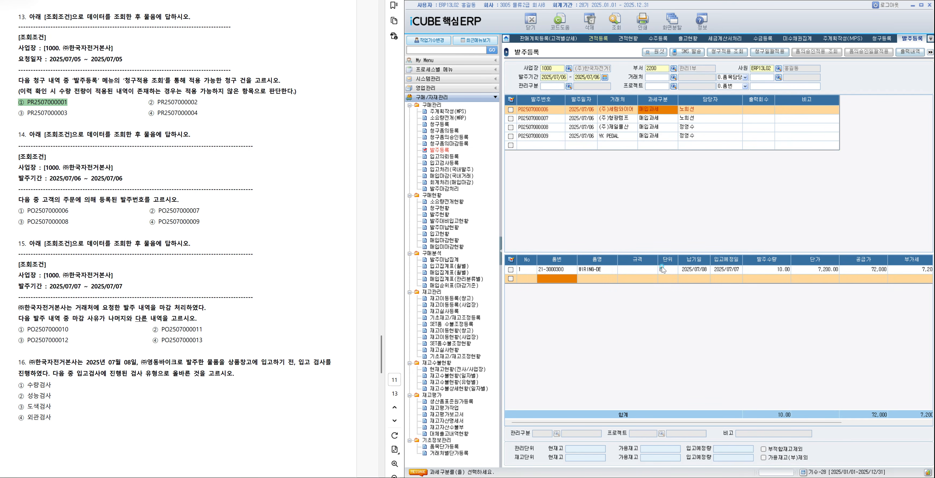
pyautogui.rightClick(661, 269)
pyautogui.click(703, 349)
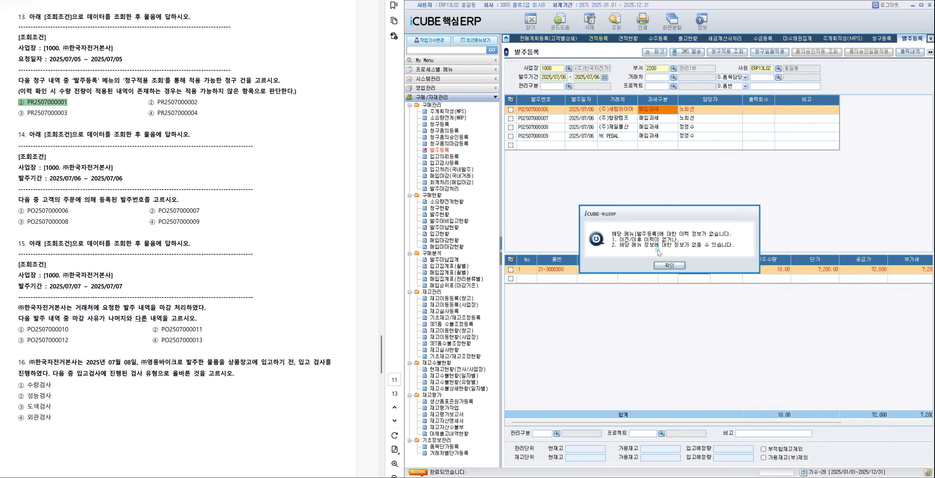
pyautogui.click(669, 266)
pyautogui.click(621, 118)
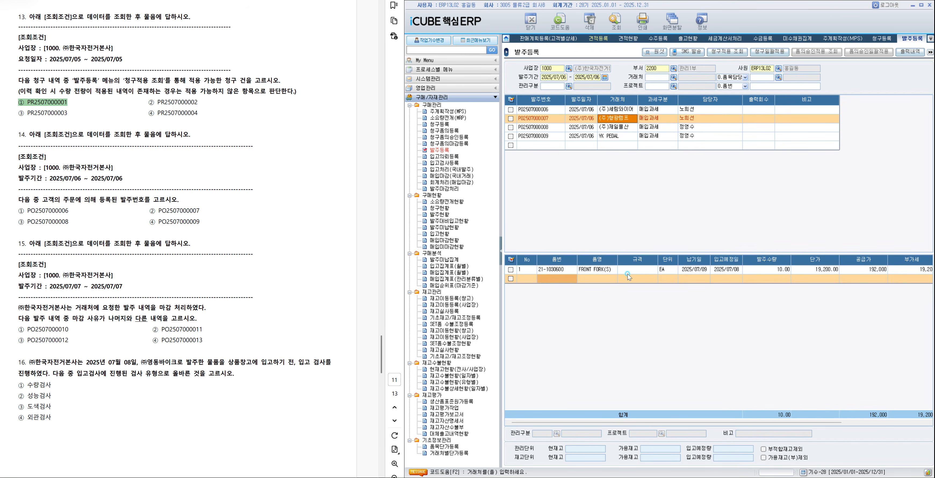
pyautogui.rightClick(629, 270)
pyautogui.click(661, 351)
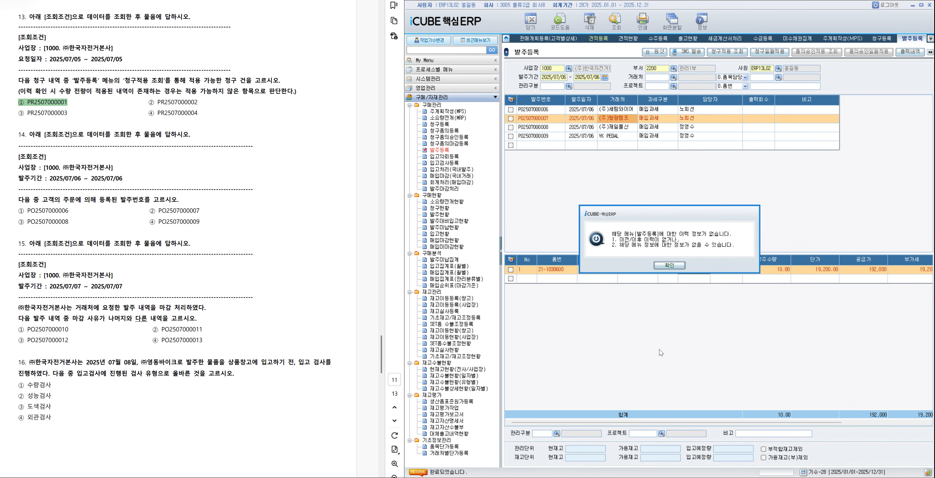
pyautogui.click(658, 266)
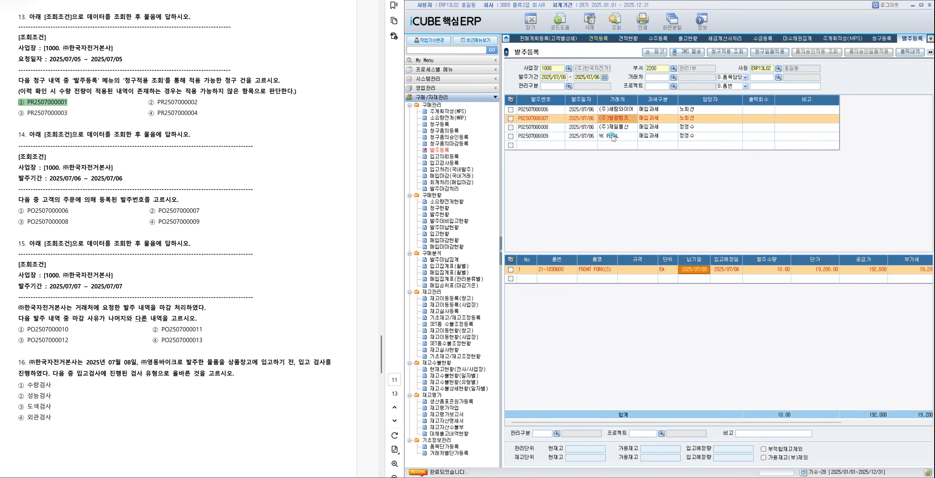
pyautogui.click(614, 127)
pyautogui.rightClick(625, 270)
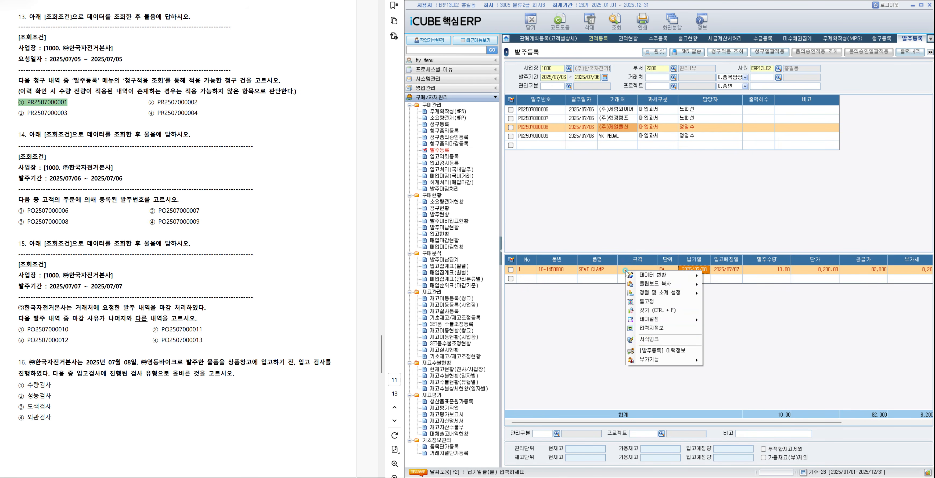
pyautogui.click(656, 351)
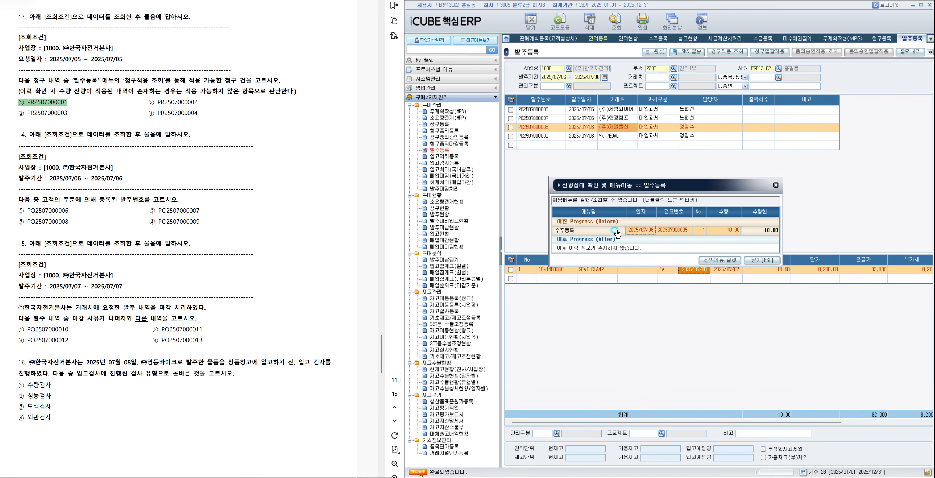
pyautogui.click(669, 230)
pyautogui.click(762, 263)
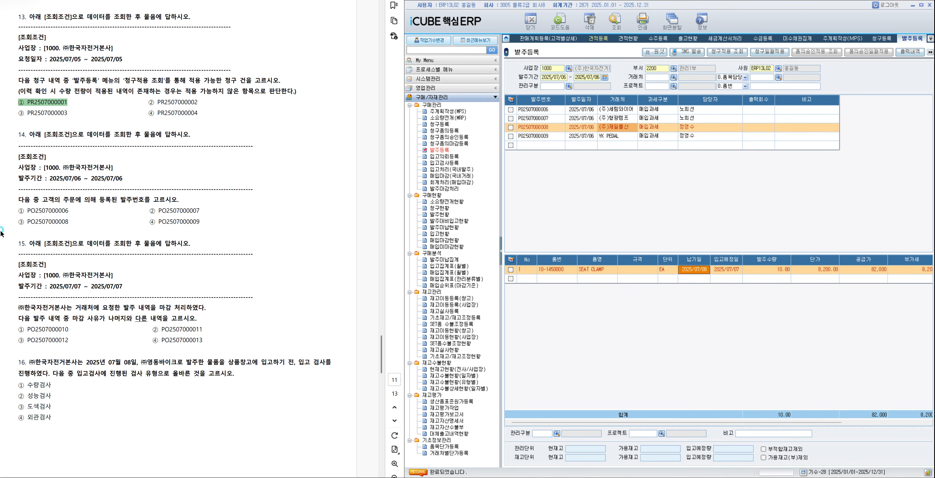
pyautogui.moveTo(17, 221); pyautogui.dragTo(68, 224)
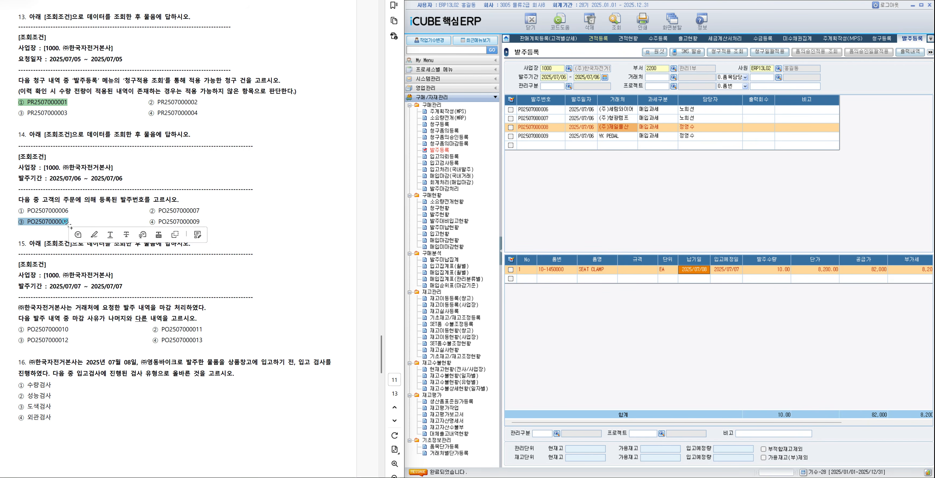
pyautogui.click(93, 234)
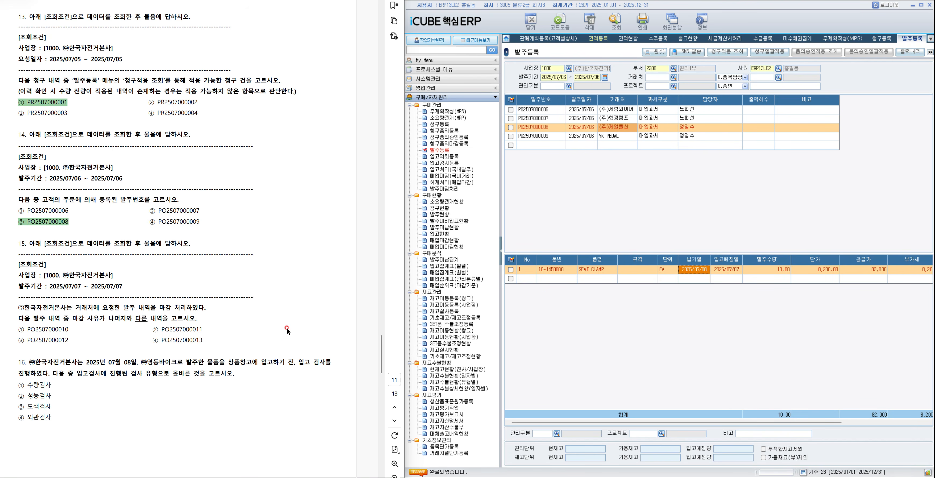
# Step: Open 발주마감처리 for question 15 and query the orders for the 발주기간 2025/07/07 to 2025/07/07
pyautogui.click(443, 192)
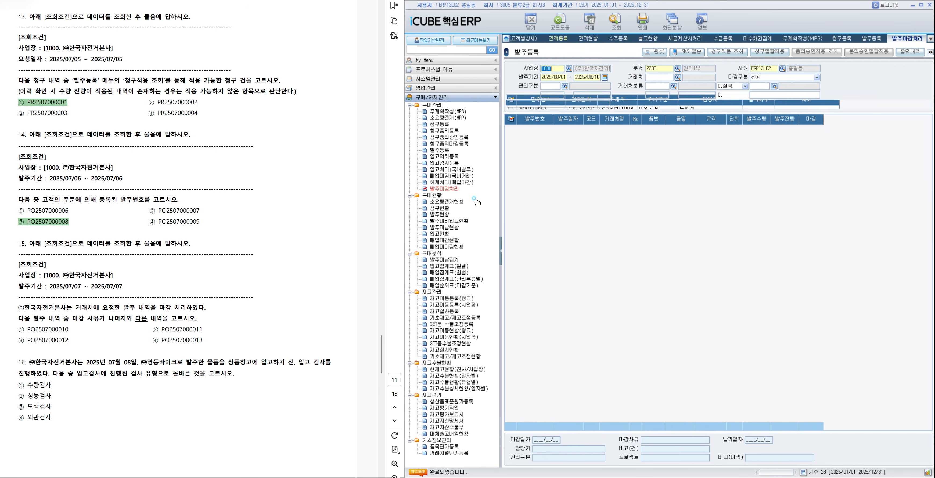
pyautogui.click(604, 78)
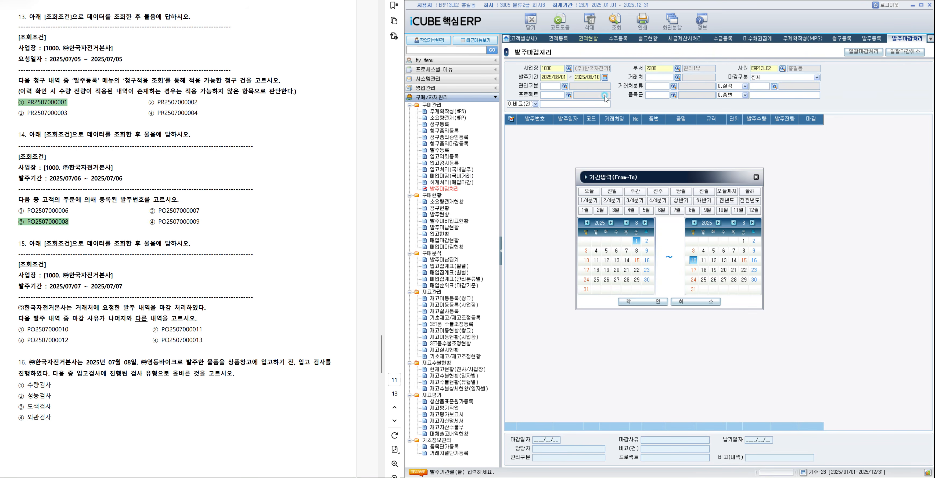
pyautogui.click(675, 211)
pyautogui.click(596, 250)
pyautogui.click(703, 252)
pyautogui.click(642, 302)
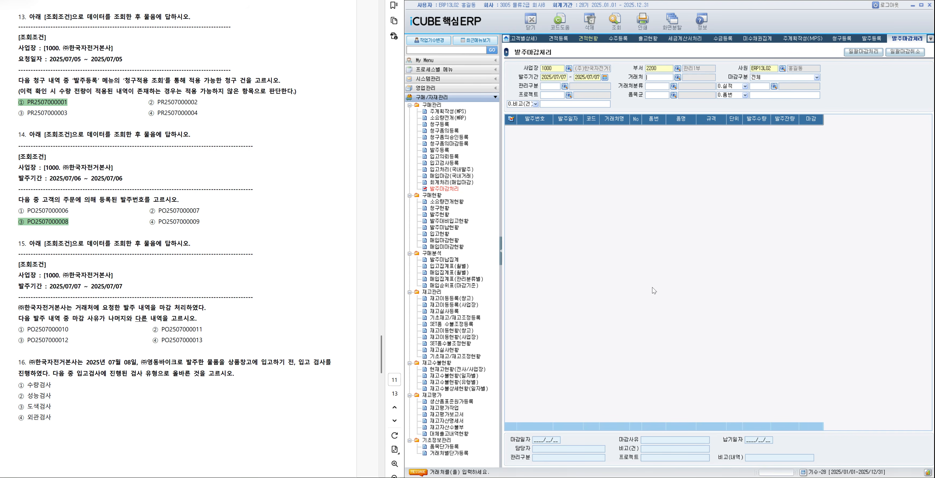
pyautogui.click(617, 24)
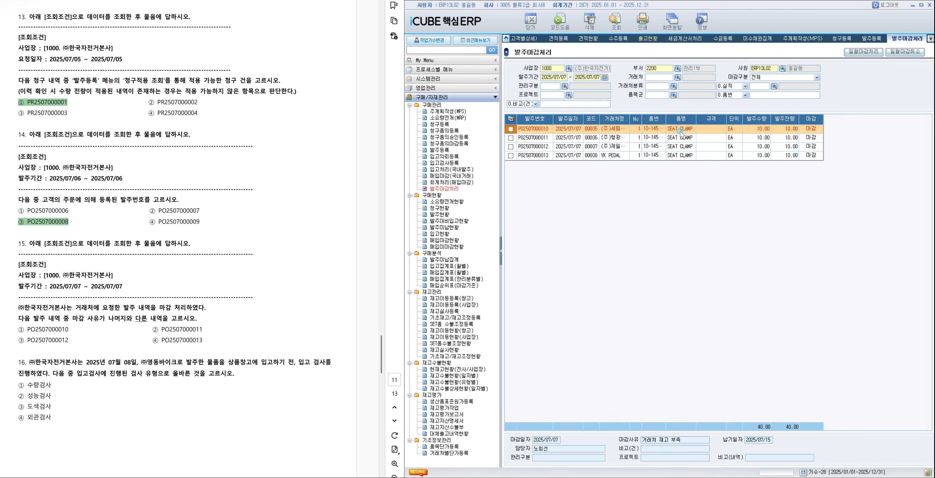
pyautogui.click(662, 139)
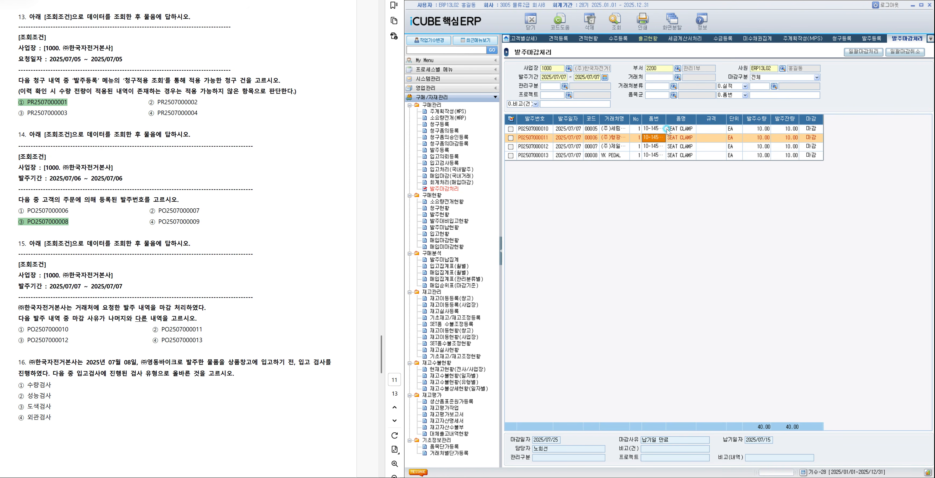
pyautogui.click(667, 147)
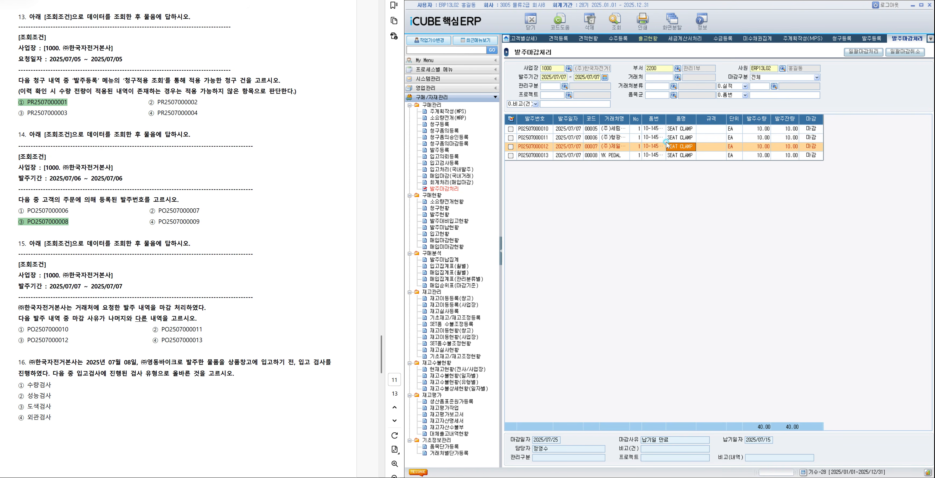
pyautogui.click(659, 128)
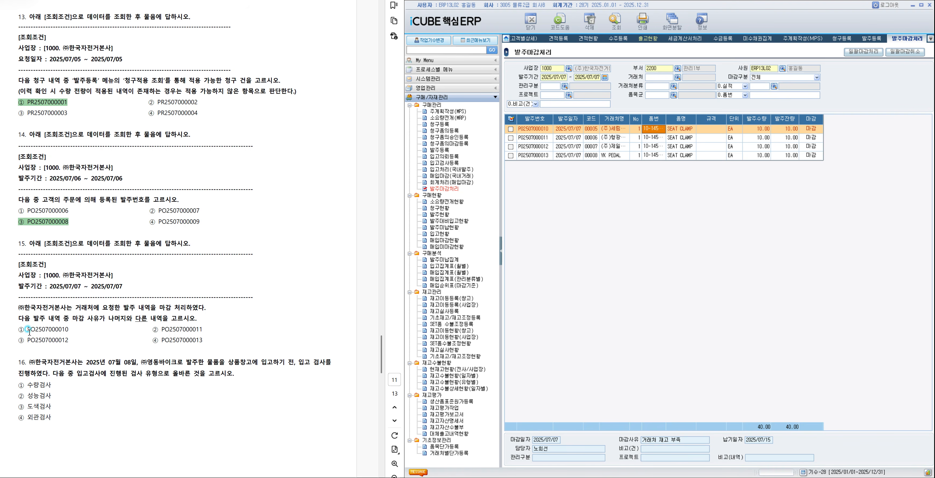
pyautogui.click(17, 326)
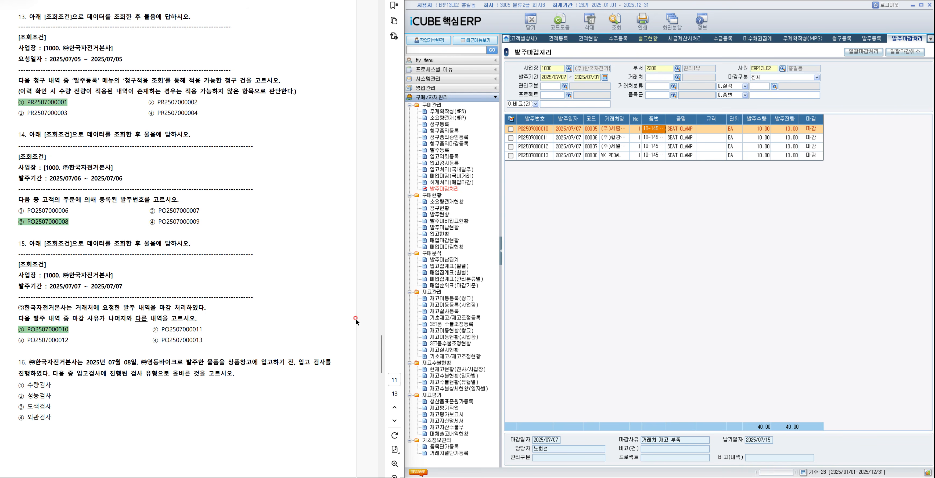
# Step: Open 입고검사등록 for question 16 and query the inspections for the 검사기간 2025/07/08 to 2025/07/08
pyautogui.click(443, 164)
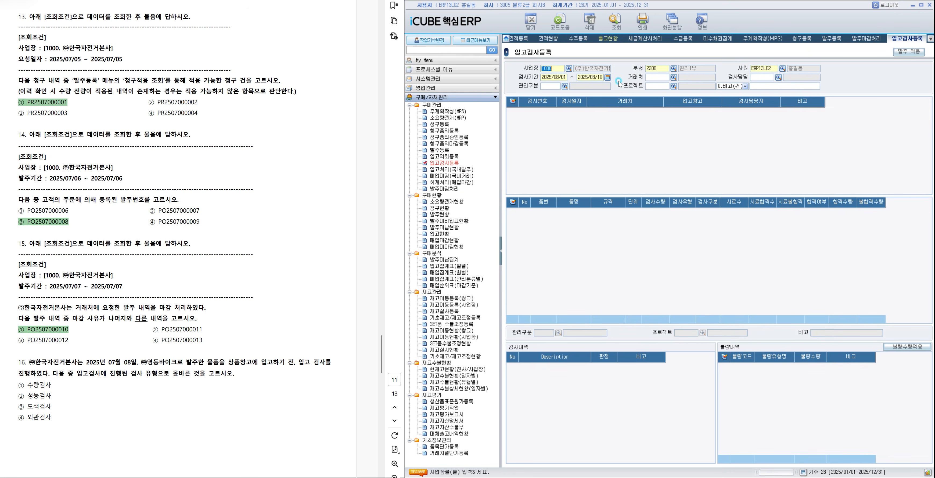
pyautogui.click(608, 77)
pyautogui.click(677, 211)
pyautogui.click(606, 251)
pyautogui.click(714, 251)
pyautogui.click(658, 302)
pyautogui.click(616, 19)
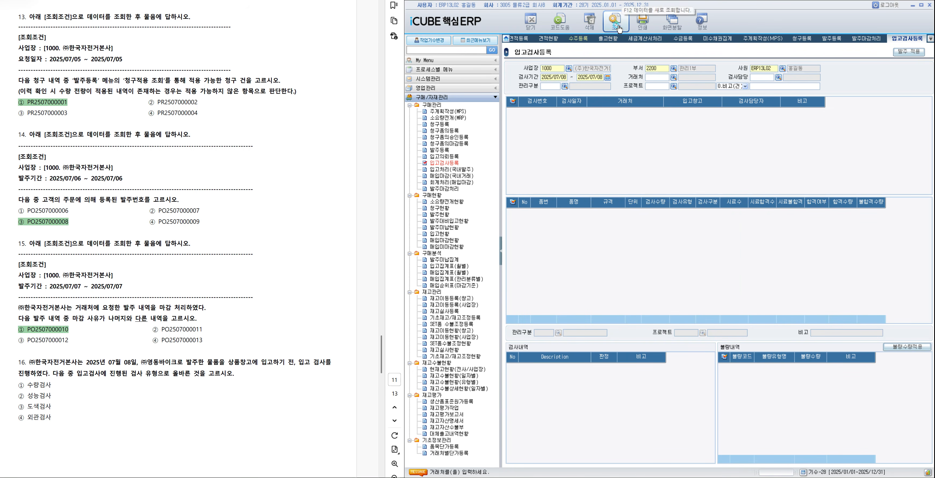
# Step: Check the 검사유형 of the ㈜영동바이크 inspection and highlight answer ② 성능검사 under question 16
pyautogui.click(615, 113)
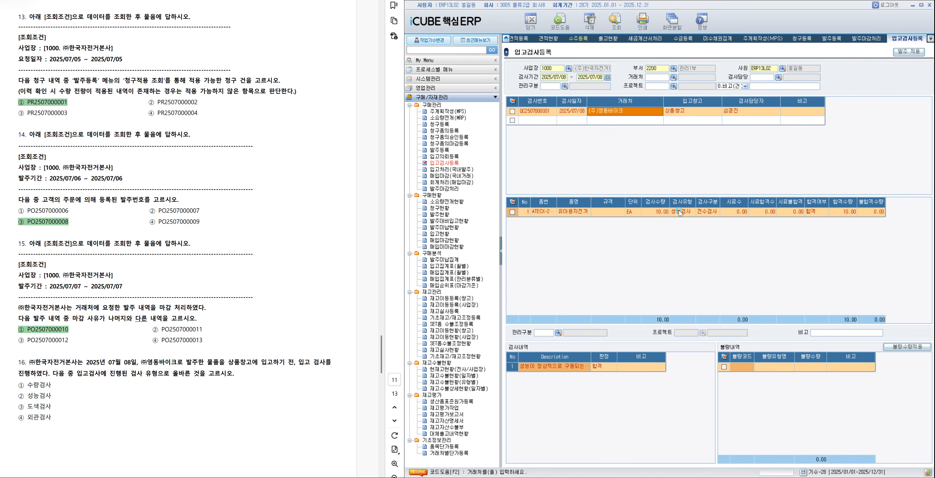
pyautogui.tripleClick(39, 397)
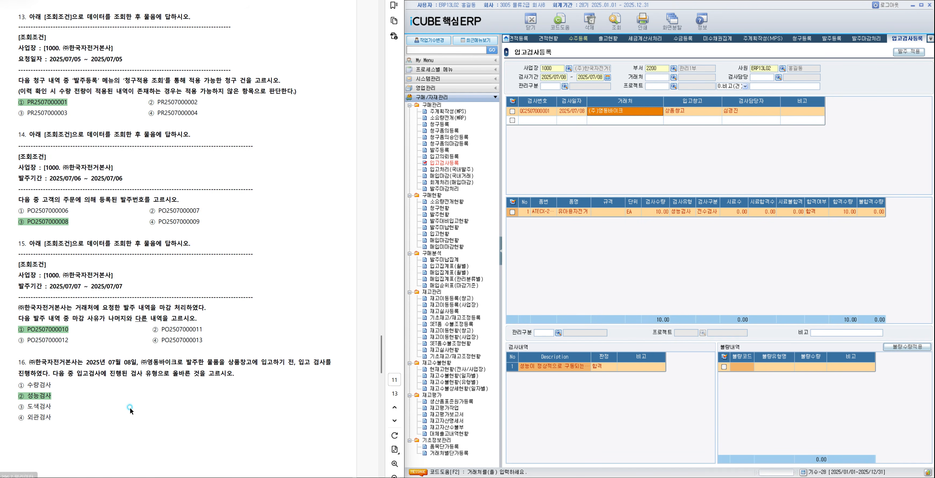
# Step: Open 입고처리(국내발주) for question 17 and query the receipts for the 입고기간 2025/07/10 to 2025/07/10 in 입고창고 M100 부품창고
pyautogui.scroll(-5, 130, 407)
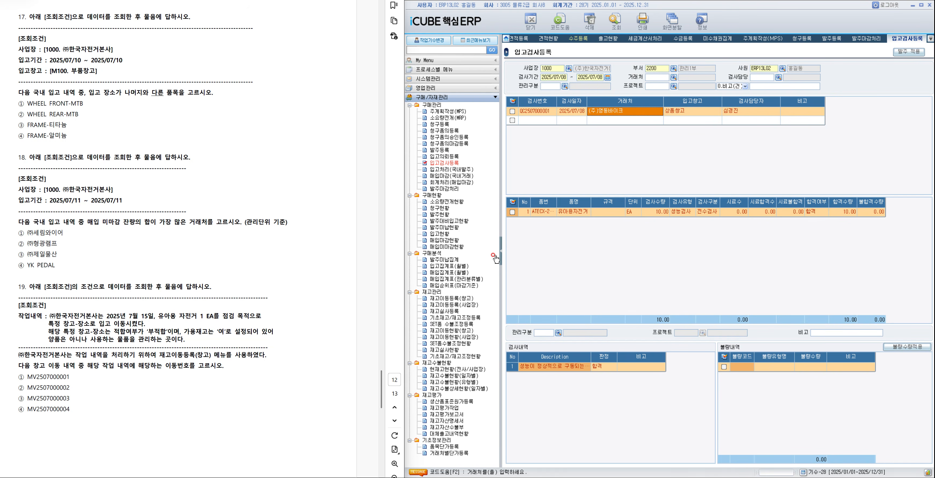
pyautogui.click(452, 170)
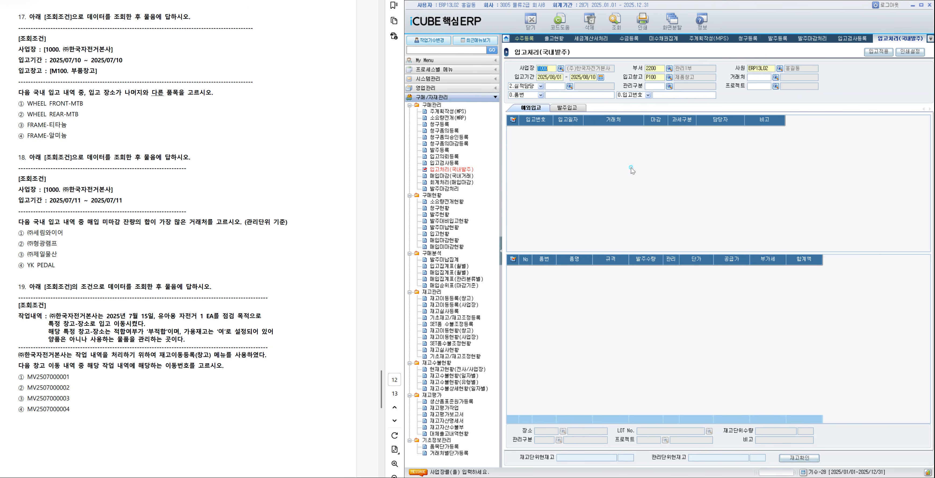
pyautogui.click(601, 78)
pyautogui.click(677, 210)
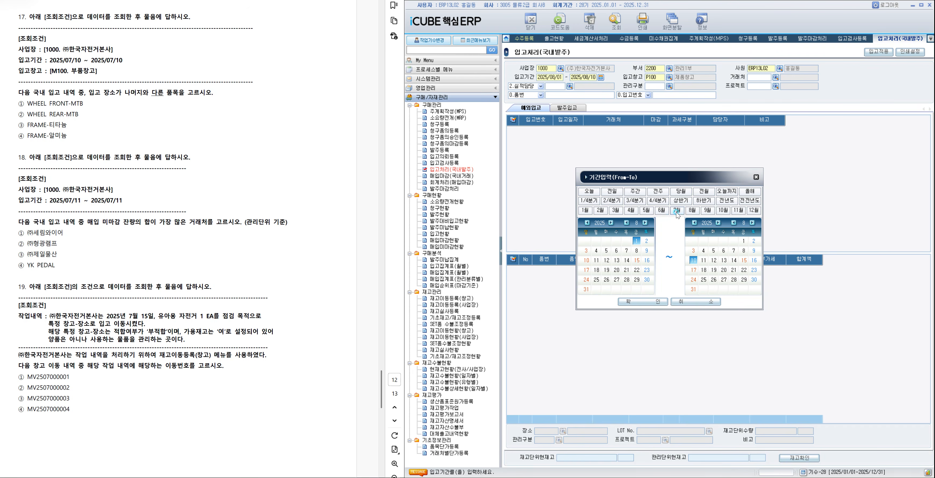
pyautogui.click(627, 251)
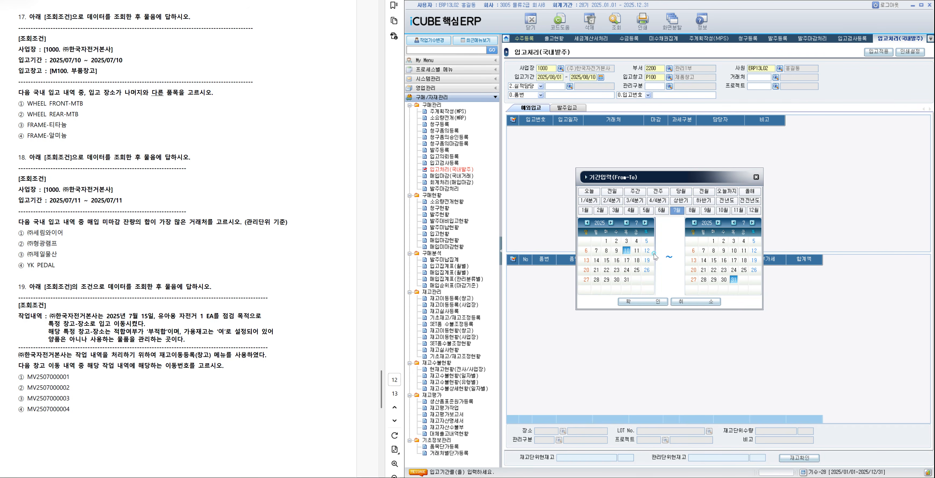
pyautogui.click(734, 250)
pyautogui.click(657, 302)
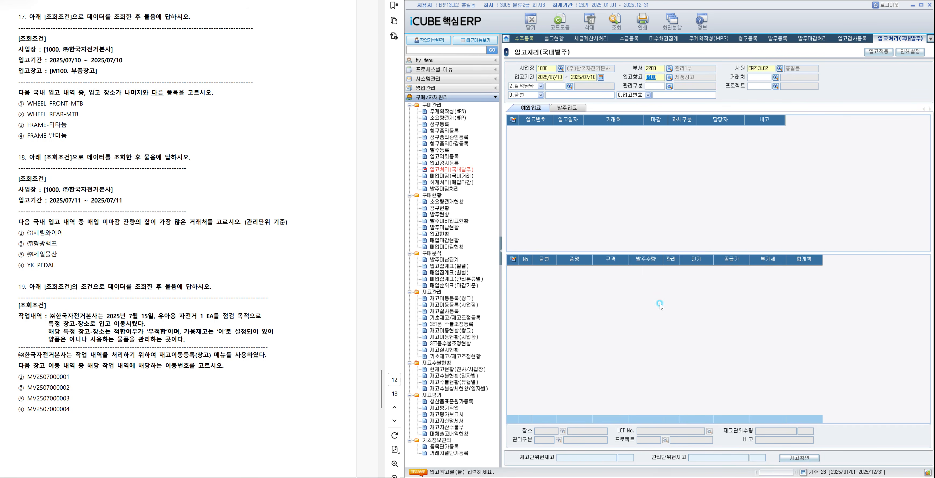
pyautogui.click(669, 79)
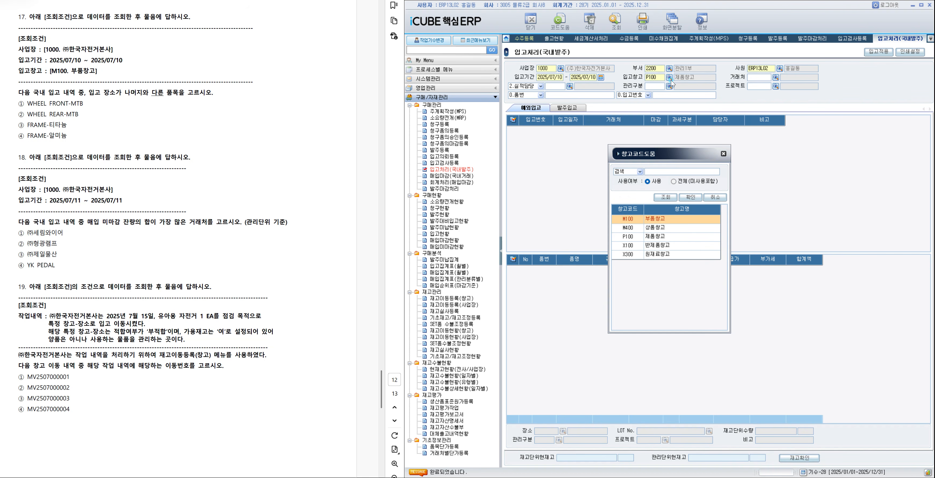
pyautogui.doubleClick(674, 220)
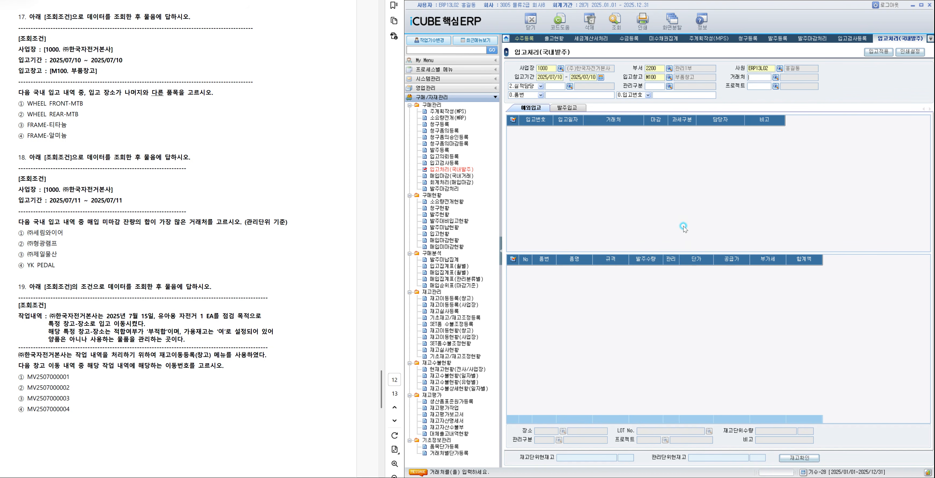
pyautogui.click(616, 21)
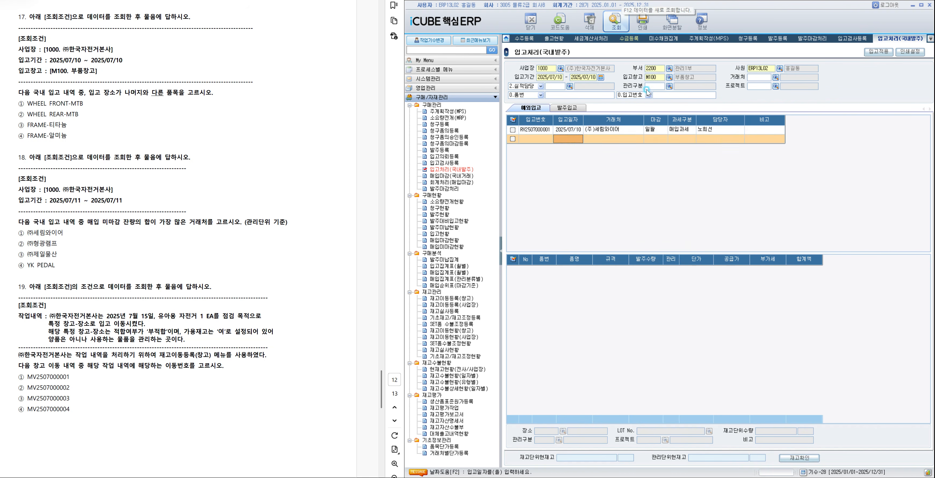
# Step: Check the 장소 of each item line in the ㈜세림와이어 receipt and widen the 품명 column to read the full item names
pyautogui.click(637, 132)
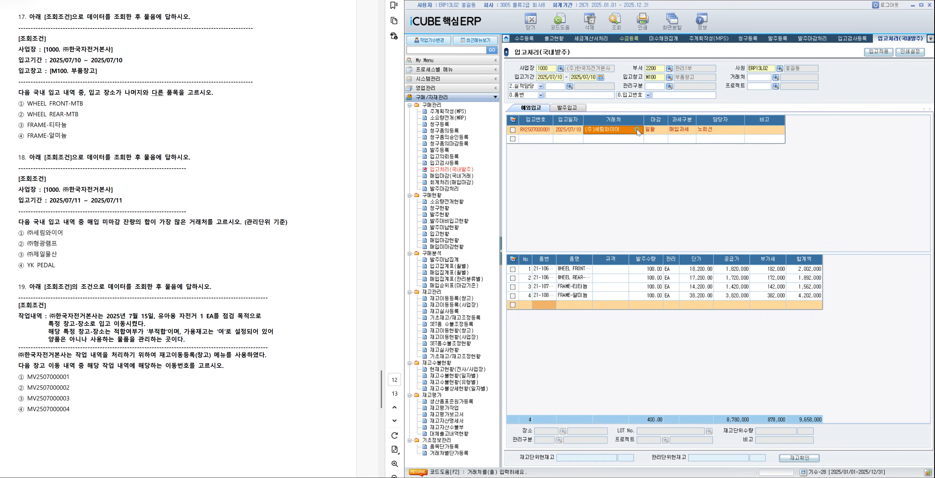
pyautogui.click(635, 269)
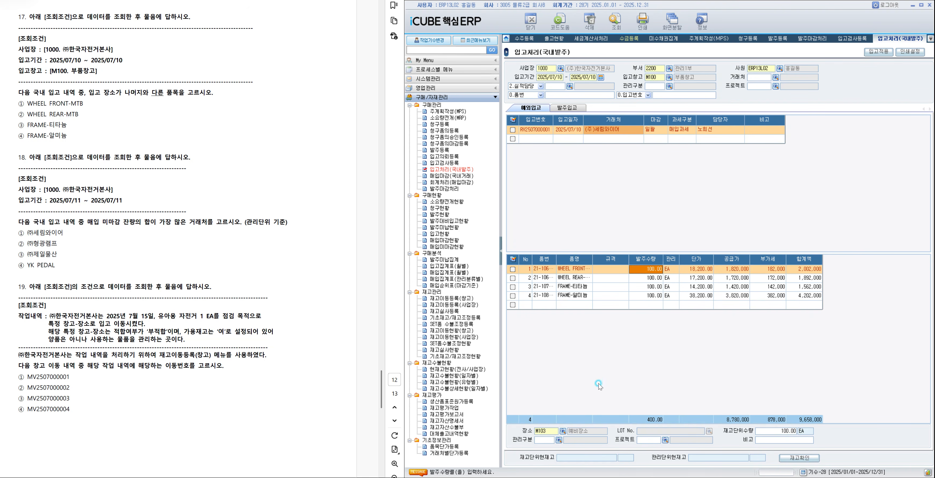
pyautogui.click(606, 278)
pyautogui.click(605, 289)
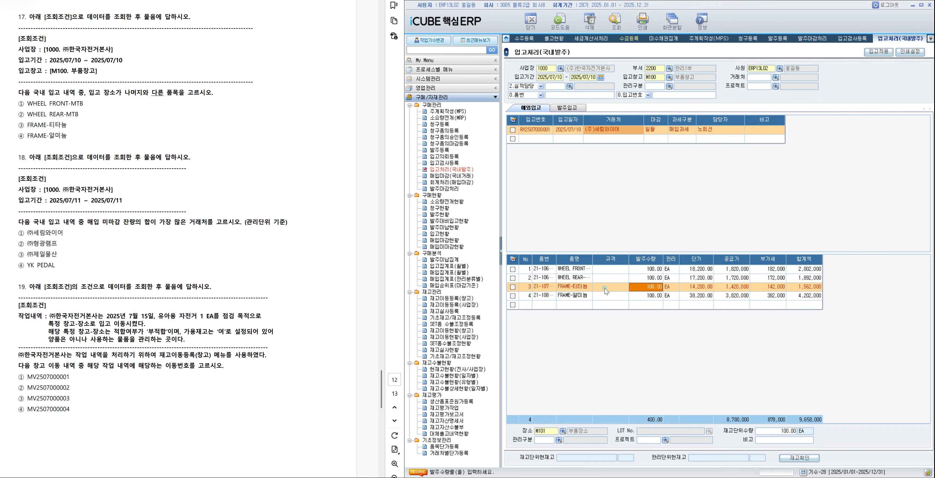
pyautogui.click(611, 296)
pyautogui.click(617, 272)
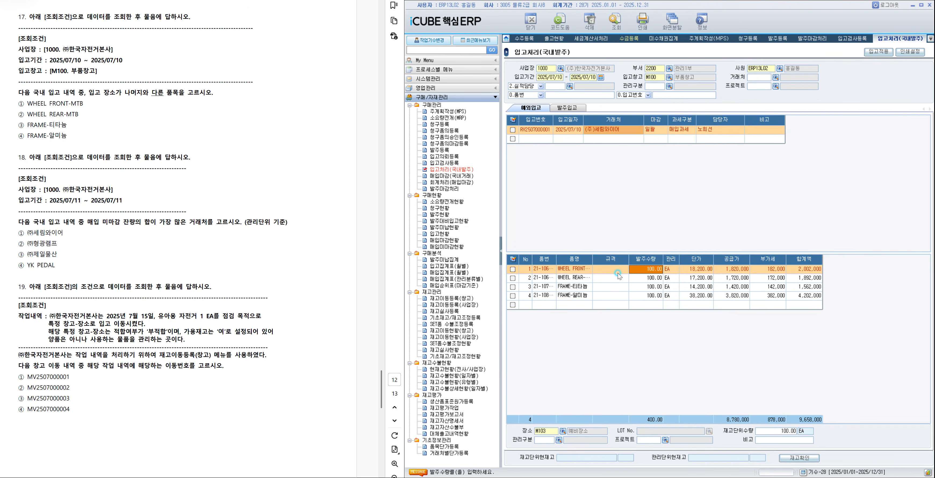
pyautogui.moveTo(592, 259); pyautogui.dragTo(622, 260)
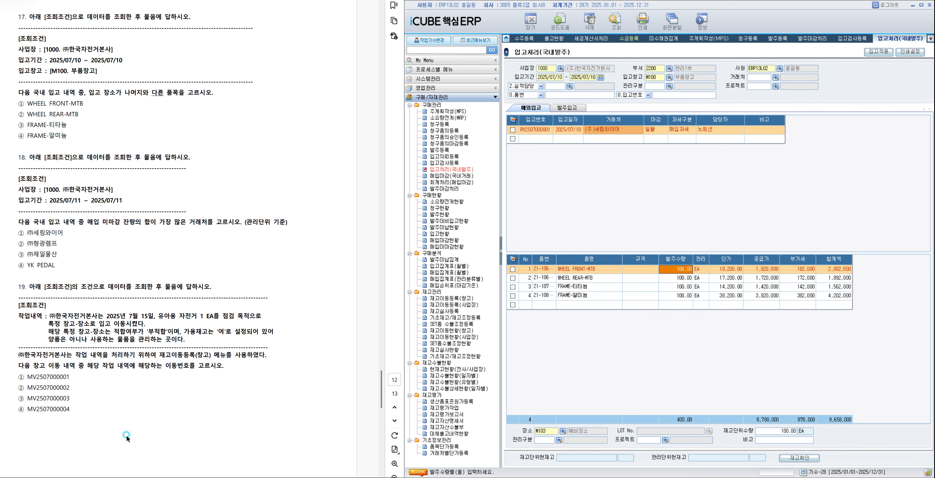
# Step: Highlight answer ① WHEEL FRONT-MTB under question 17 in the exam document
pyautogui.moveTo(24, 105); pyautogui.dragTo(86, 105)
pyautogui.click(112, 116)
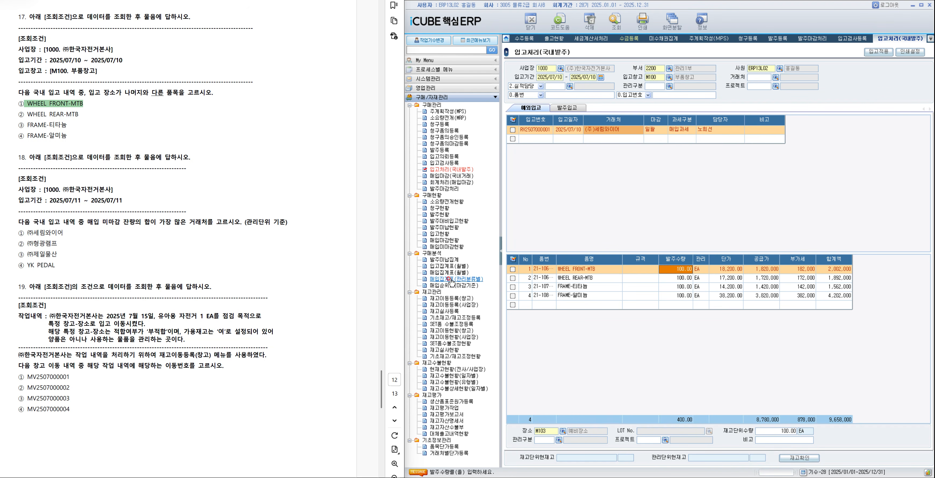
# Step: Open 매입미마감현황 for question 18 and query 사업장 1000 ㈜한국자전거본사 for the 입고기간 2025/07/11 to 2025/07/11
pyautogui.click(448, 247)
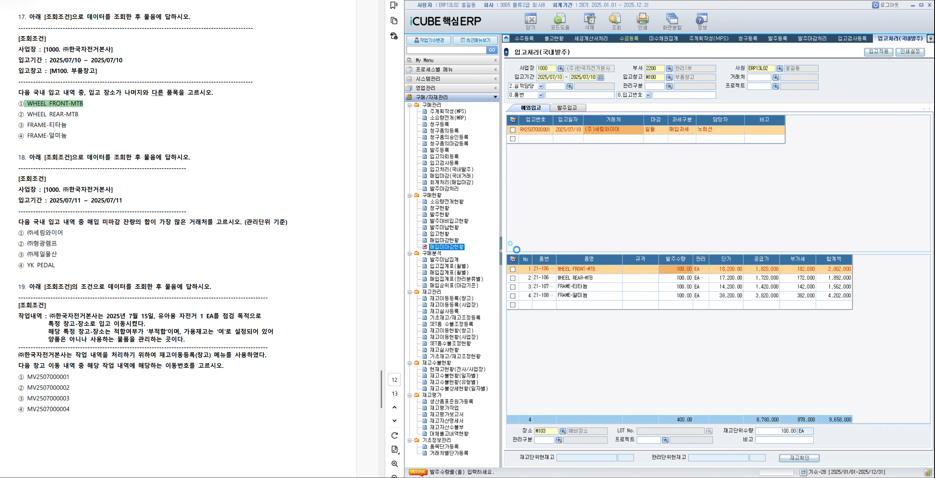
pyautogui.click(607, 69)
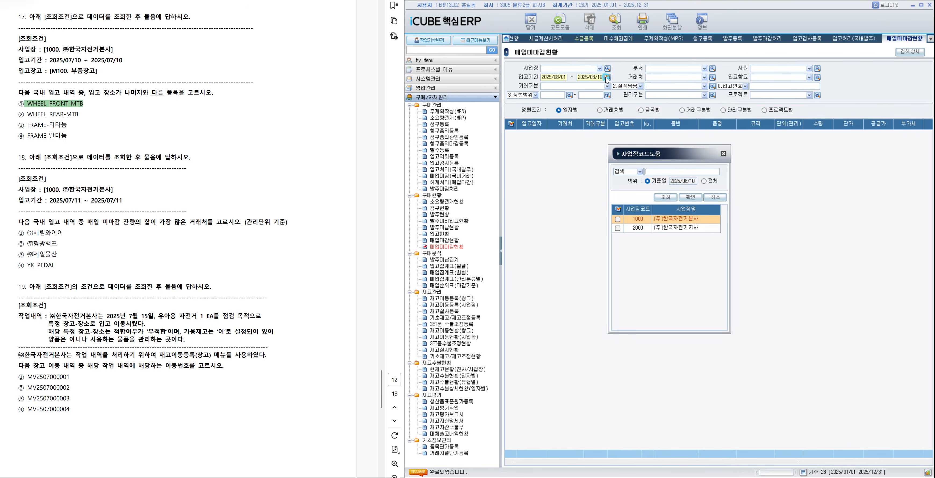
pyautogui.doubleClick(676, 219)
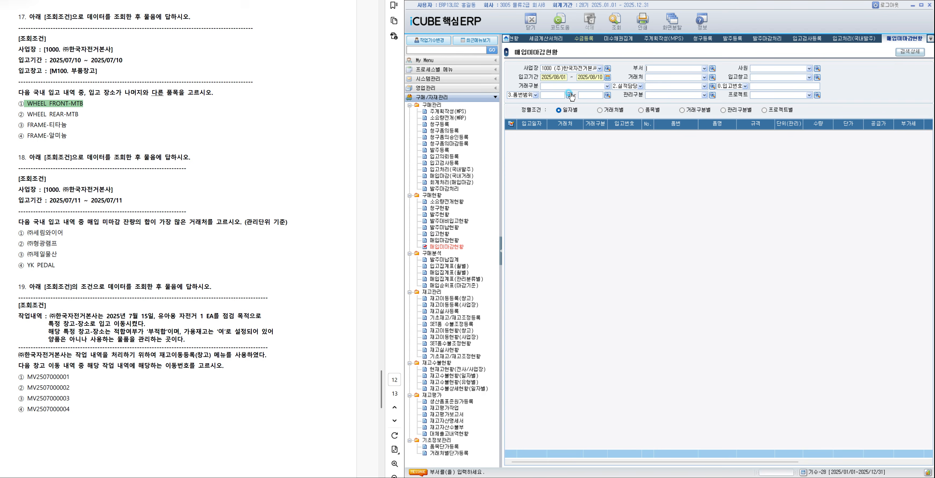
pyautogui.click(607, 78)
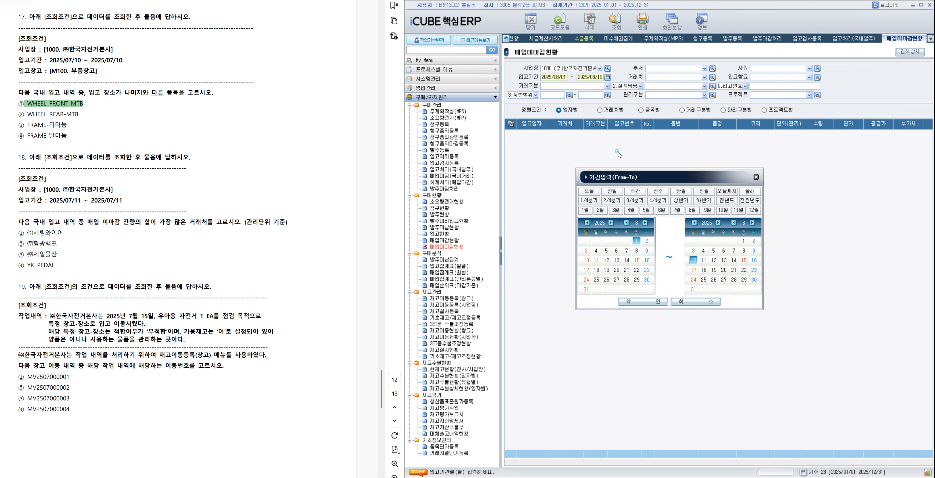
pyautogui.click(677, 210)
pyautogui.click(636, 250)
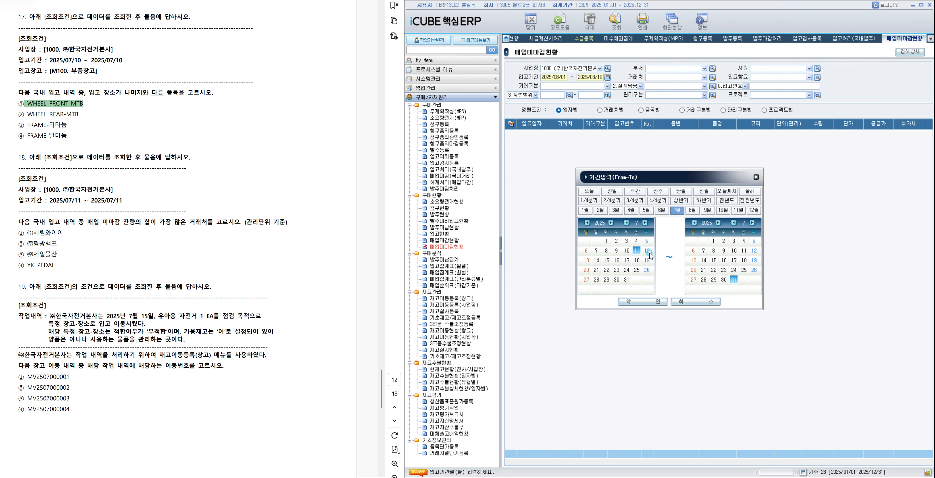
pyautogui.click(744, 251)
pyautogui.click(660, 302)
pyautogui.click(616, 20)
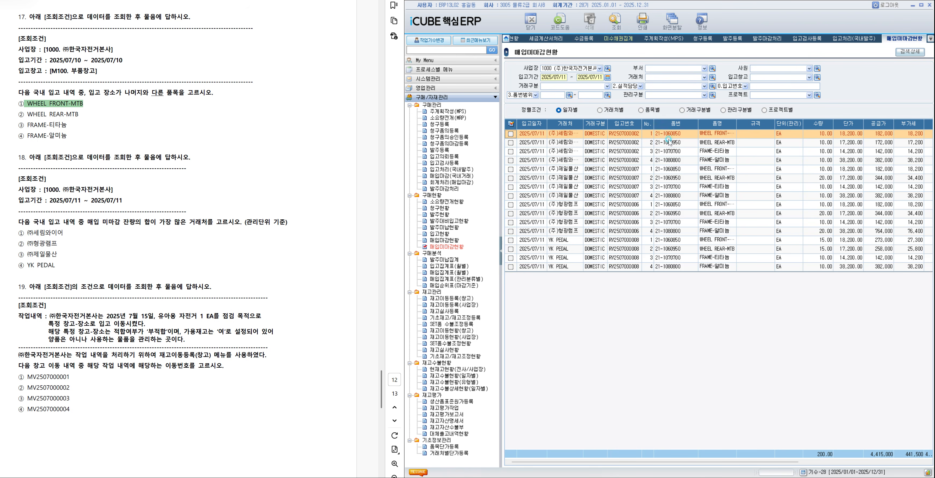
# Step: Query the unclosed purchases separately for the 거래처 00005 ㈜세림와이어, 00006 ㈜형광램프 and 00007 ㈜제일물산 to compare their total 수량
pyautogui.click(713, 78)
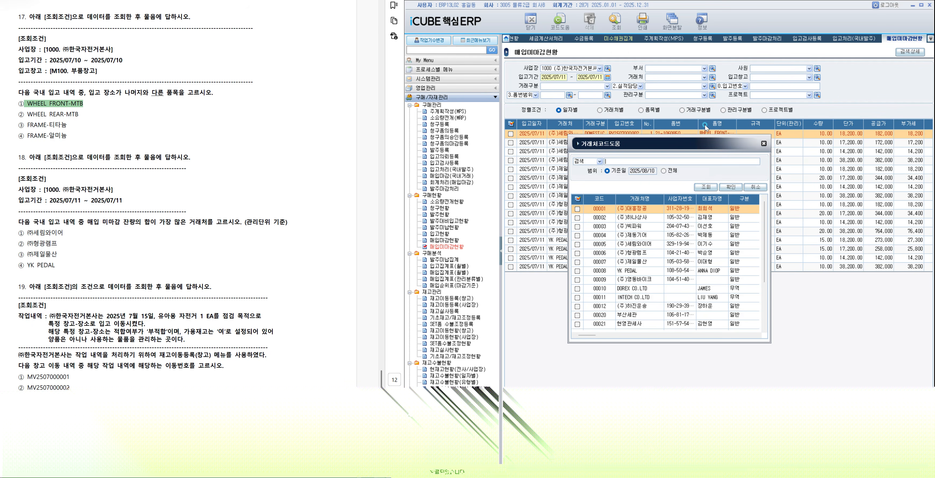
pyautogui.doubleClick(642, 244)
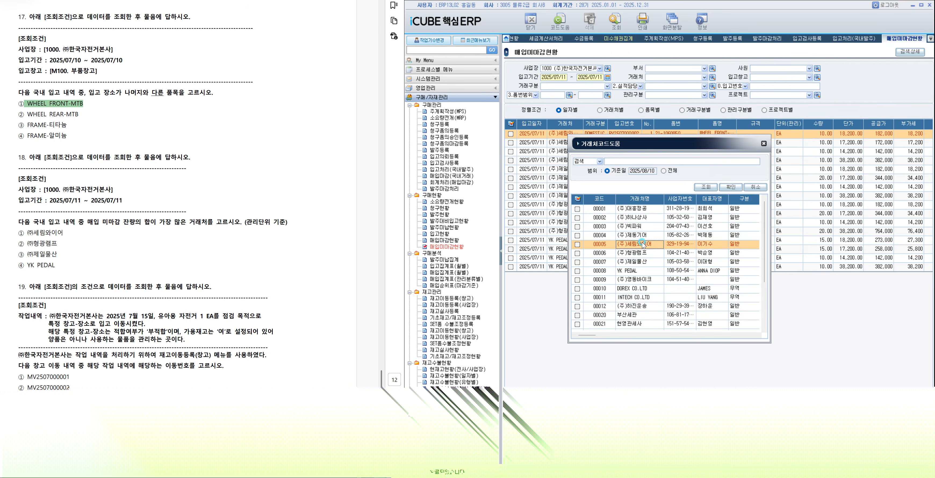
pyautogui.click(616, 20)
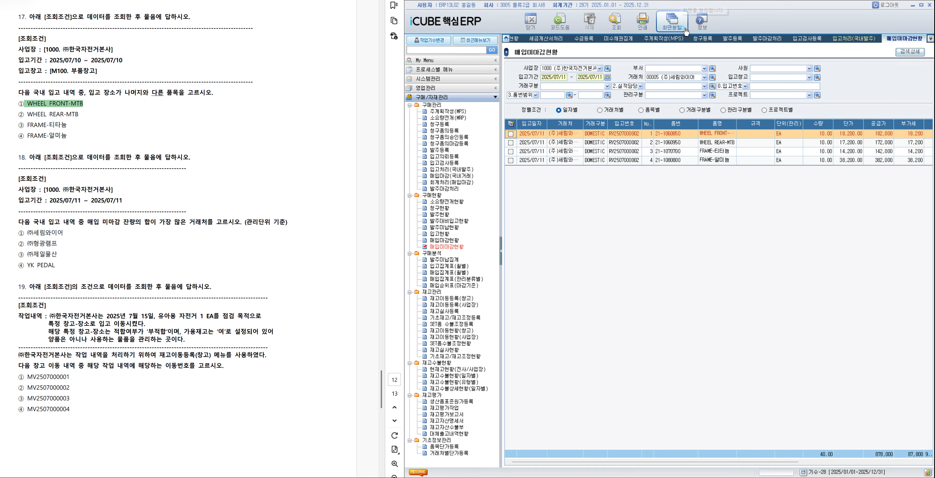
pyautogui.click(712, 78)
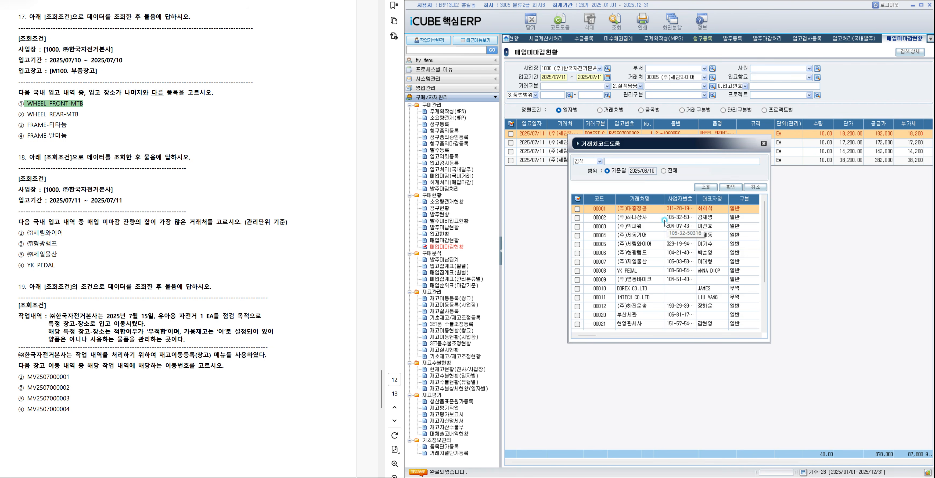
pyautogui.doubleClick(640, 251)
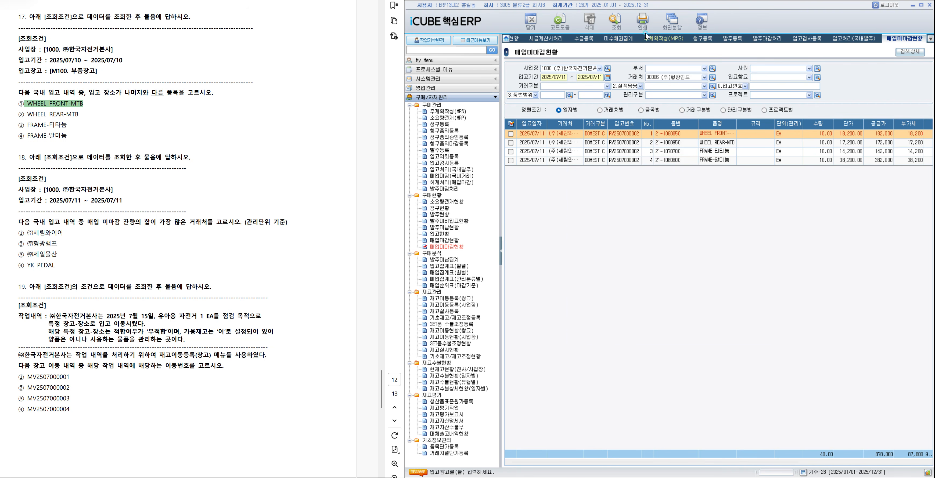
pyautogui.click(616, 20)
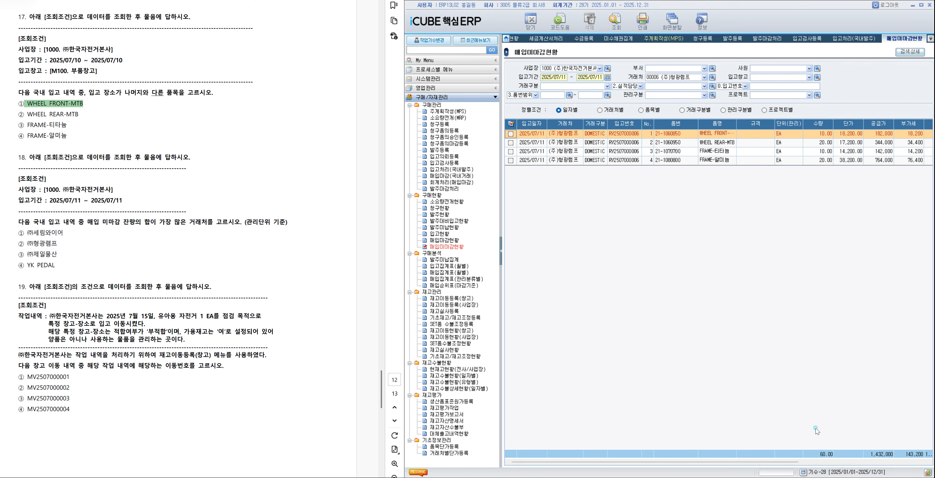
pyautogui.click(712, 77)
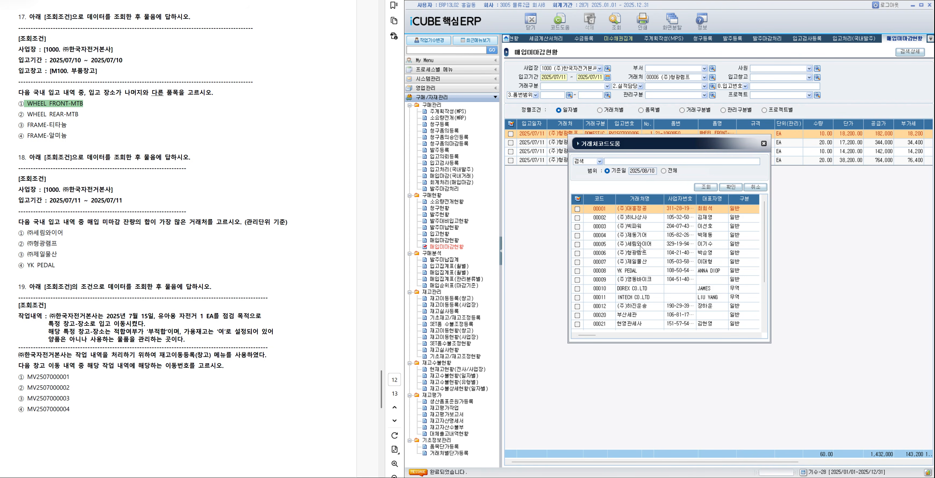
pyautogui.doubleClick(640, 261)
pyautogui.click(615, 21)
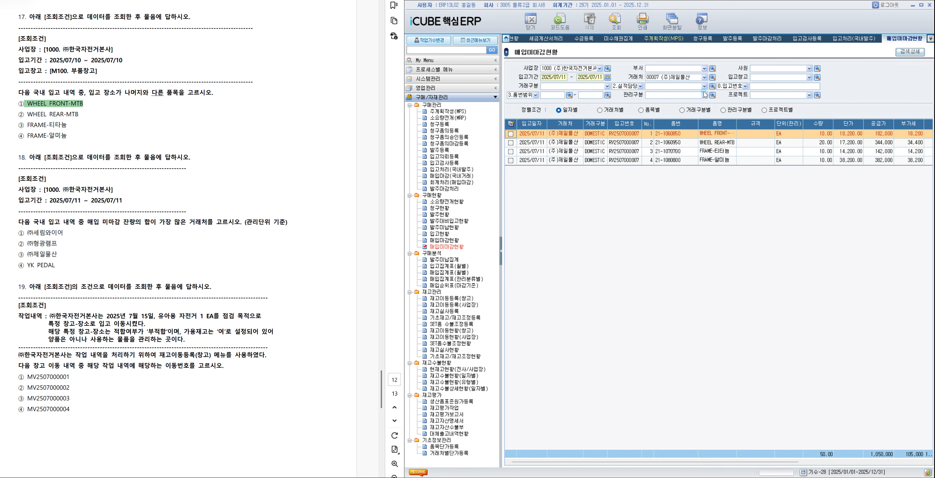
# Step: Query the unclosed purchases of the 거래처 00008 YK PEDAL and highlight answer ② ㈜형광램프 under question 18
pyautogui.click(712, 77)
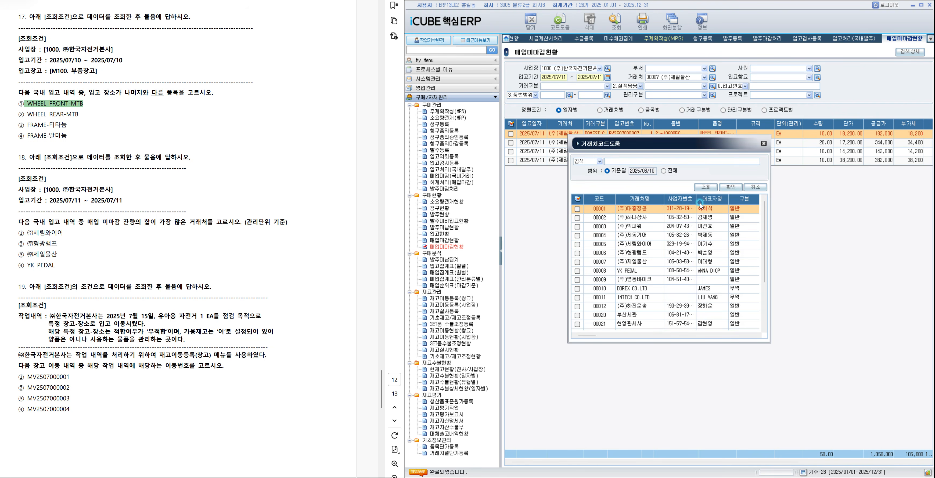
pyautogui.doubleClick(640, 270)
pyautogui.click(615, 21)
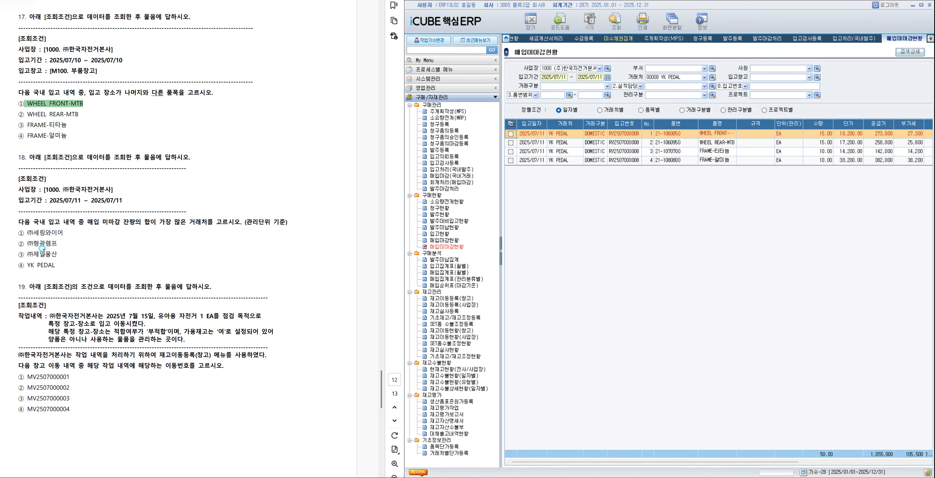
pyautogui.moveTo(17, 243); pyautogui.dragTo(57, 243)
pyautogui.click(78, 257)
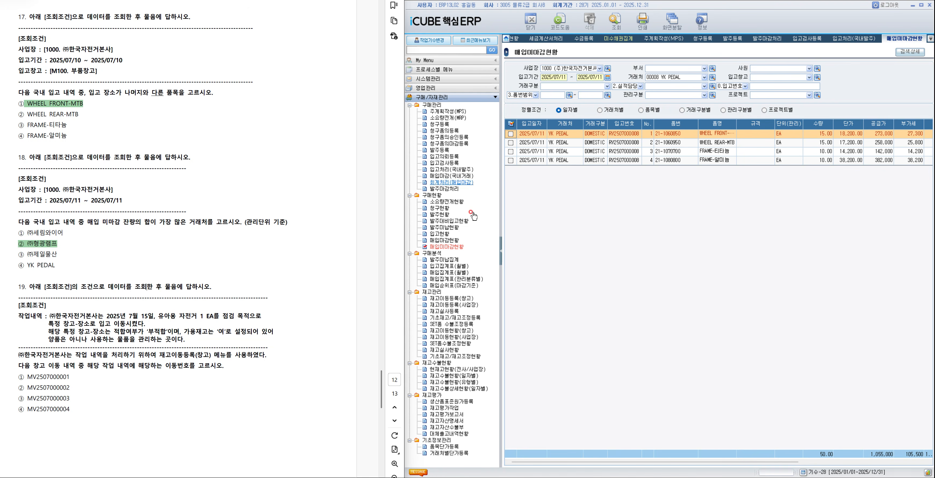
# Step: Open 재고이동등록(창고) for question 19 and query the stock moves for the 이동기간 2025/07/15 to 2025/07/15
pyautogui.click(454, 299)
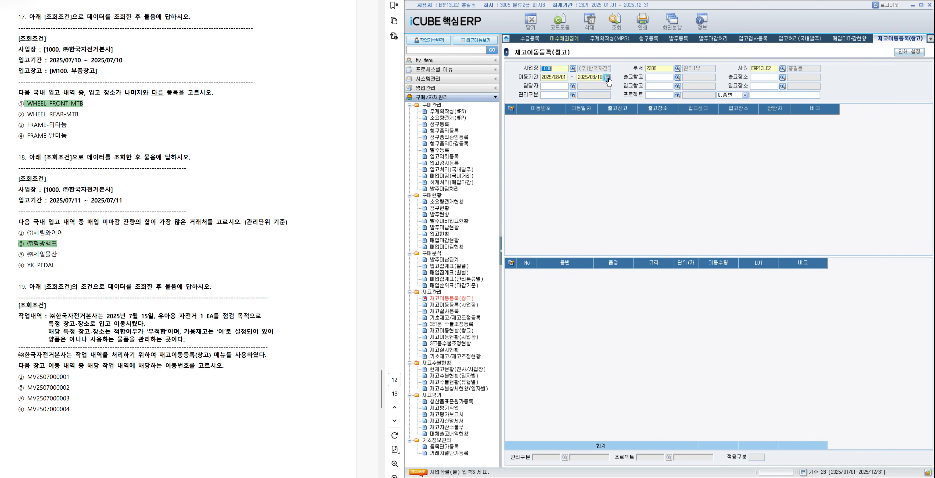
pyautogui.click(607, 78)
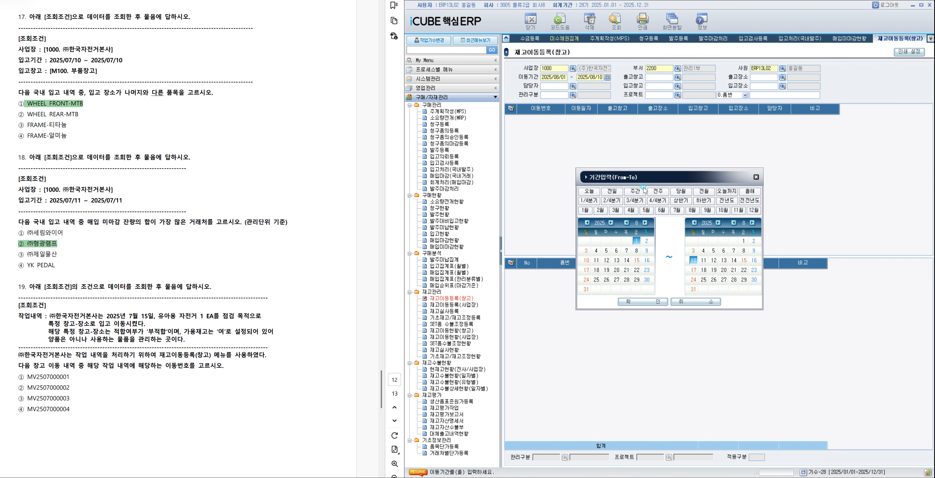
pyautogui.click(677, 210)
pyautogui.click(606, 260)
pyautogui.click(714, 260)
pyautogui.click(642, 301)
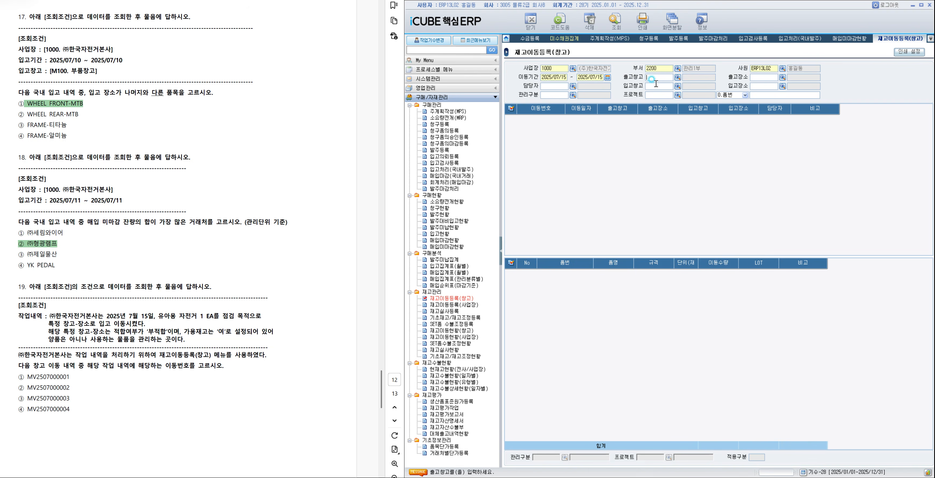
pyautogui.click(621, 29)
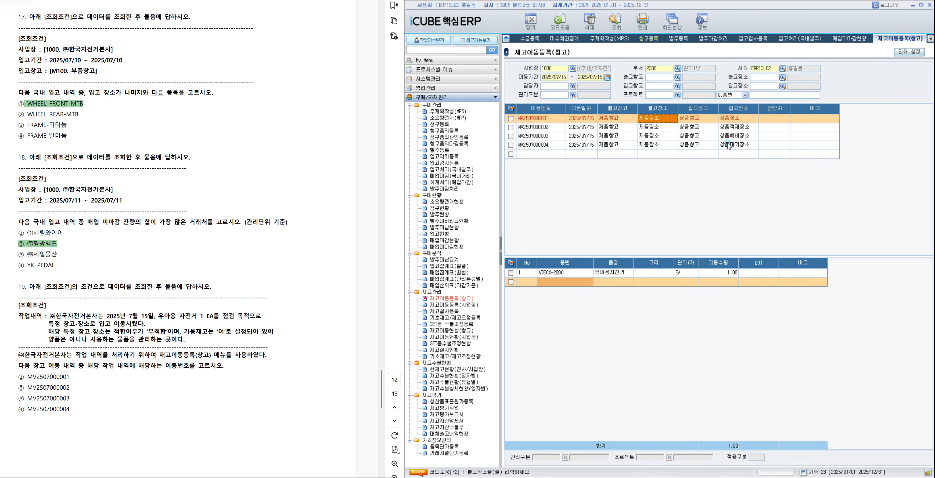
# Step: Check the 입고장소 of each of the four stock moves
pyautogui.click(732, 119)
pyautogui.click(736, 127)
pyautogui.click(739, 137)
pyautogui.click(743, 146)
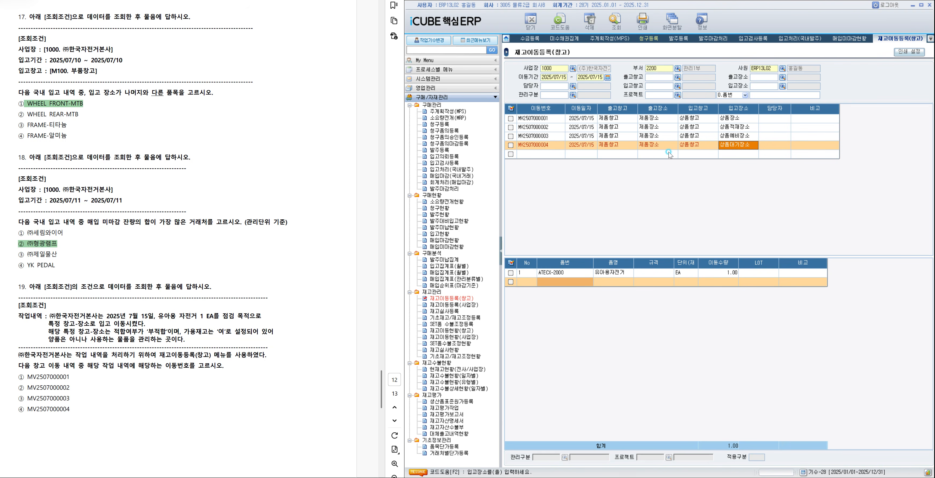
# Step: Open 창고/공정(생산)/외주공정등록 from 시스템관리, detach it as a separate window beside the stock moves and query the warehouses of 사업장 1000
pyautogui.click(433, 83)
pyautogui.click(456, 133)
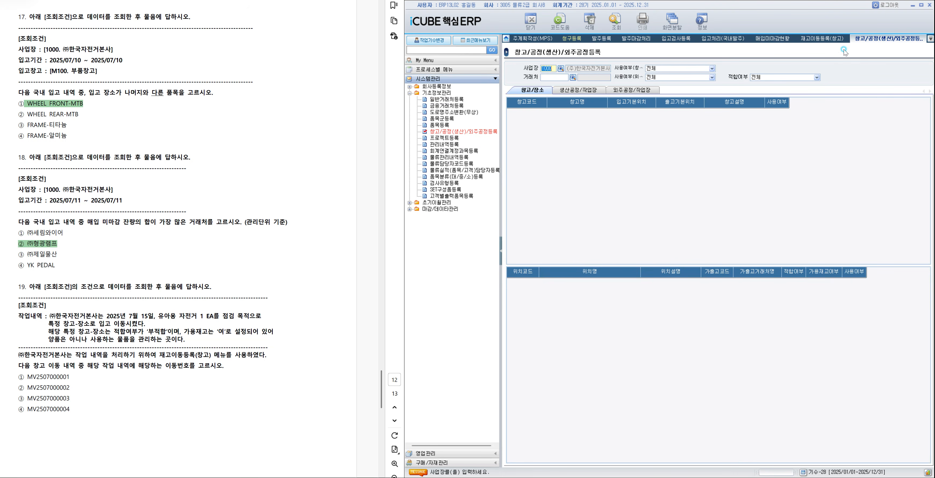
pyautogui.rightClick(862, 39)
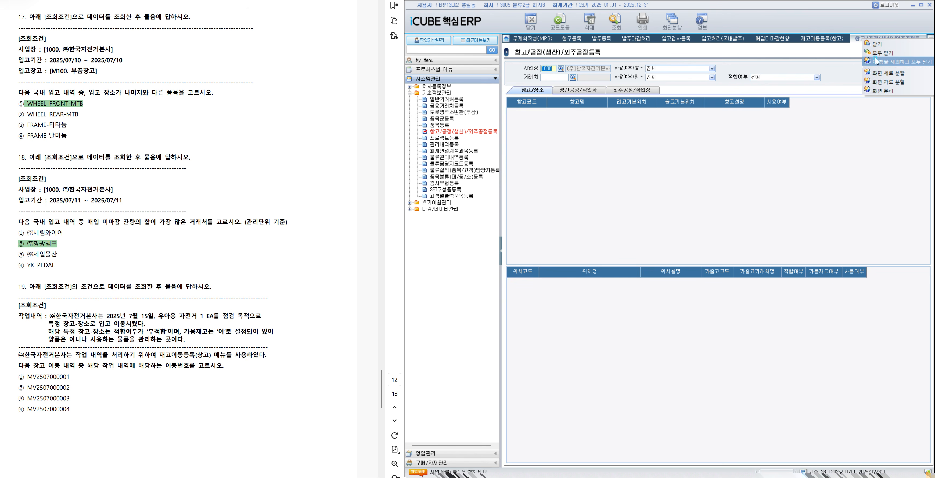
pyautogui.click(888, 91)
pyautogui.moveTo(591, 91); pyautogui.dragTo(622, 186)
pyautogui.click(503, 180)
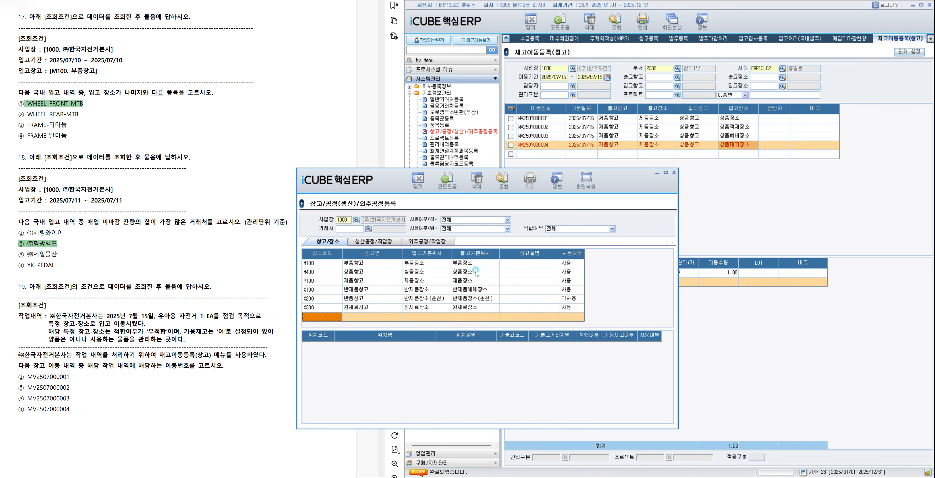
# Step: Check the 적합여부 and 가용재고여부 of the locations in 제품창고 and 상품창고, focusing on 상품예비장소
pyautogui.click(368, 282)
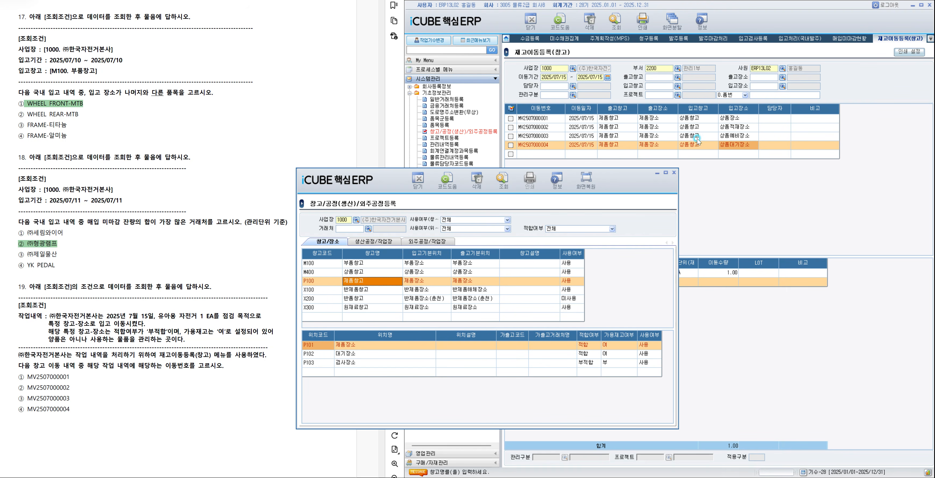
pyautogui.click(370, 273)
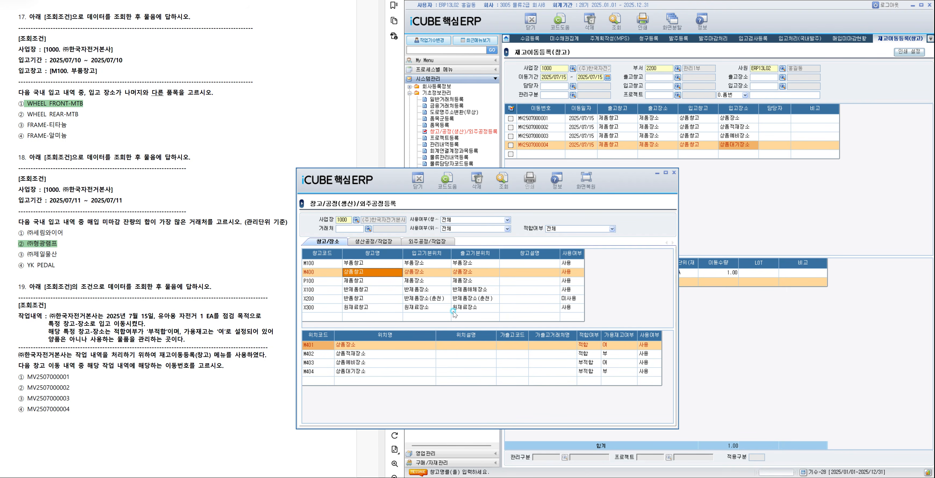
pyautogui.click(580, 363)
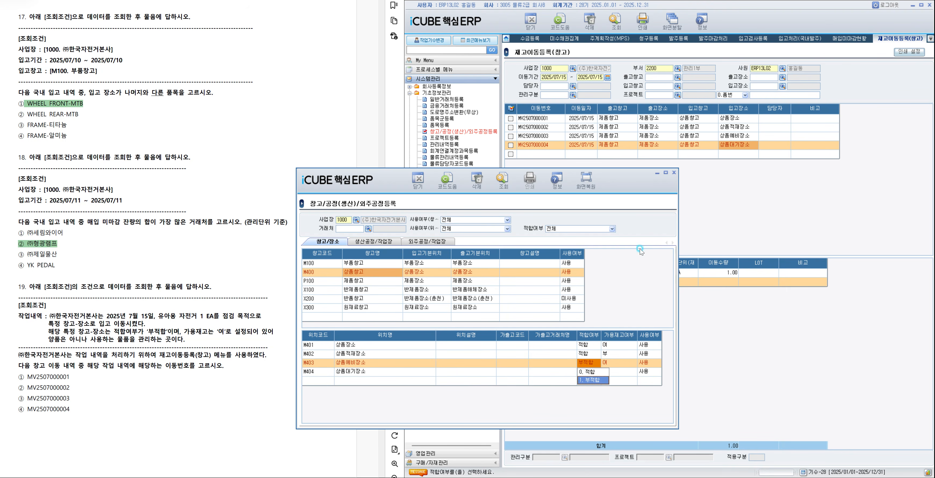
pyautogui.click(721, 139)
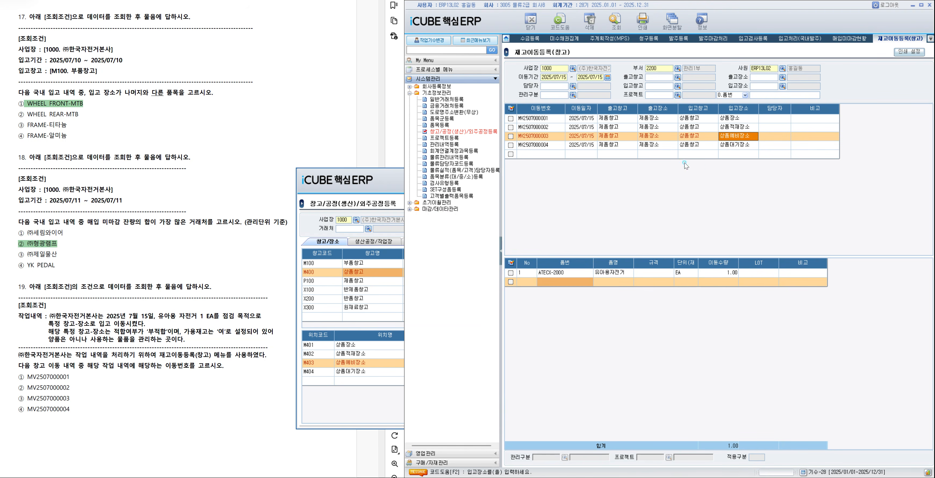
pyautogui.click(399, 174)
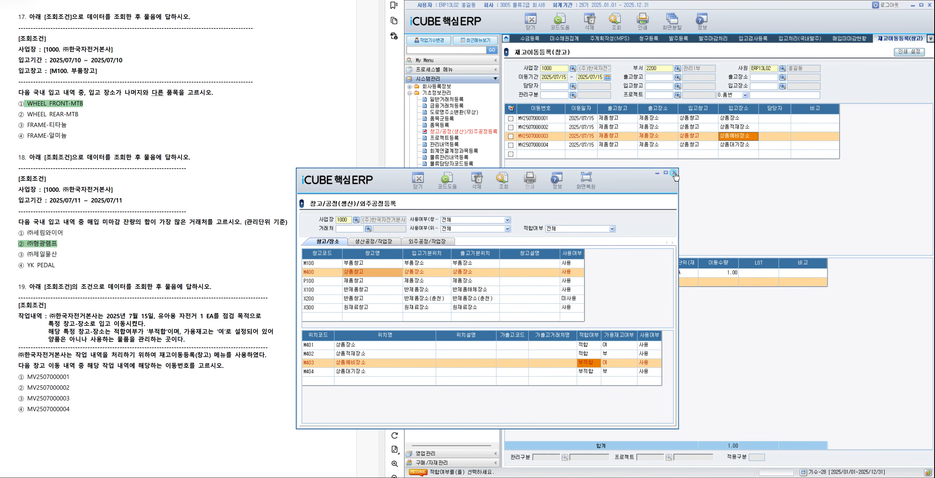
pyautogui.click(657, 173)
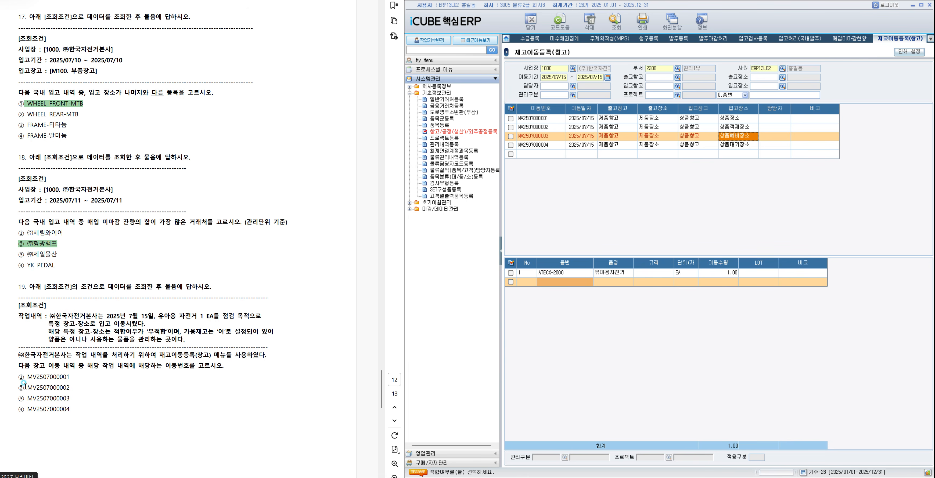
pyautogui.moveTo(21, 399); pyautogui.dragTo(70, 399)
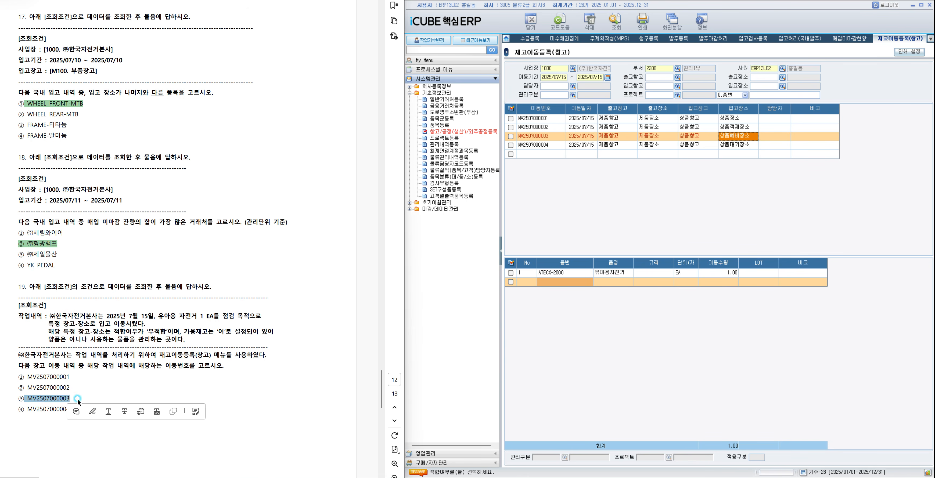
pyautogui.click(91, 411)
# Step: For question 20, open 현재고현황(전사/사업장) from 구매/자재관리, switch to the 사업장 view and set 사업장 to 1000 (주)한국자전거본사
pyautogui.scroll(-3, 157, 394)
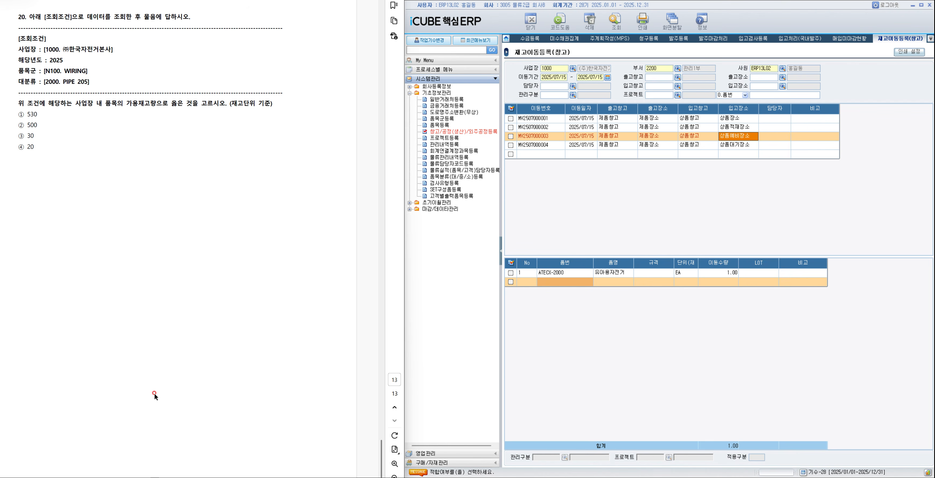
pyautogui.click(453, 463)
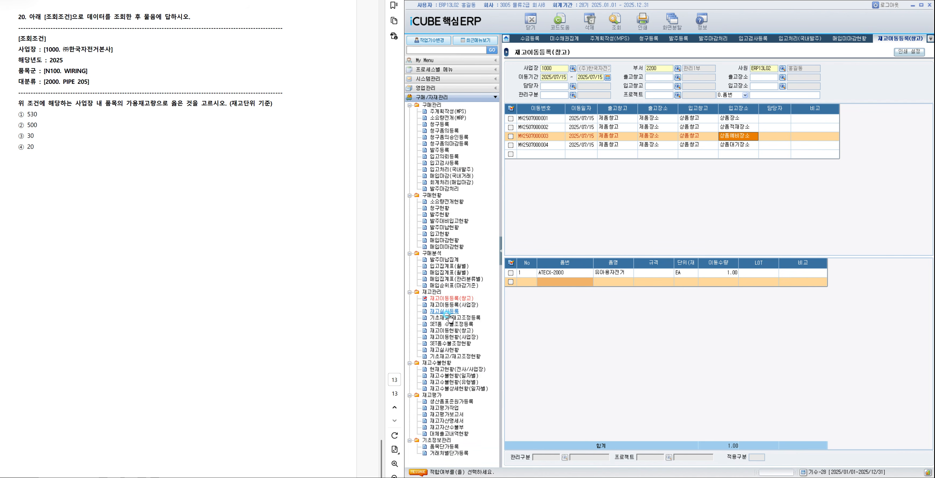
pyautogui.click(456, 369)
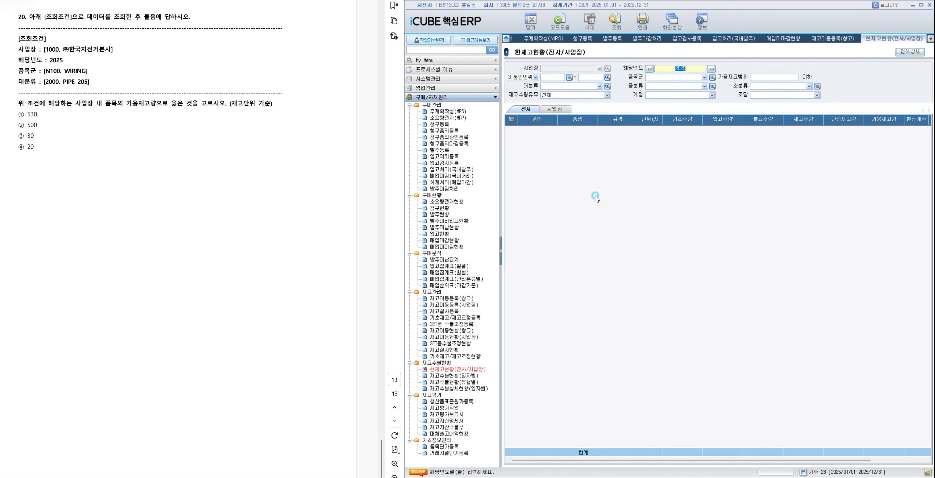
pyautogui.click(554, 109)
pyautogui.click(607, 68)
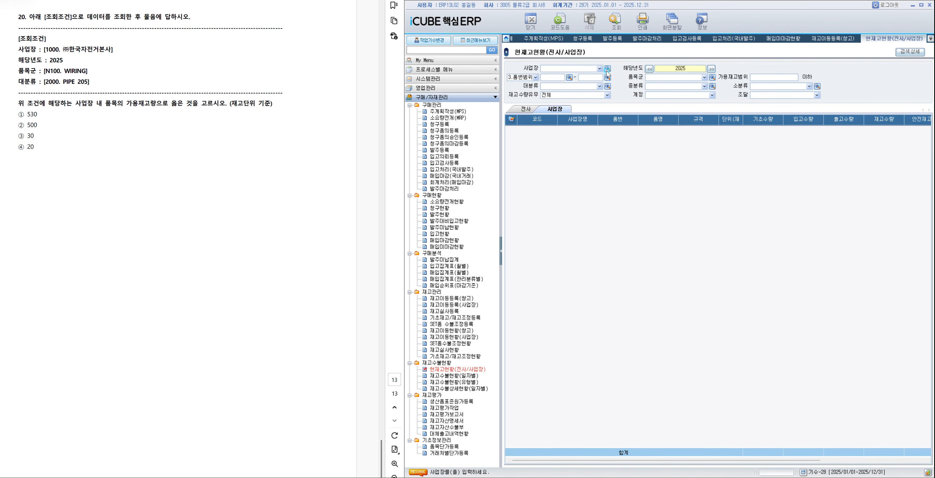
pyautogui.doubleClick(678, 219)
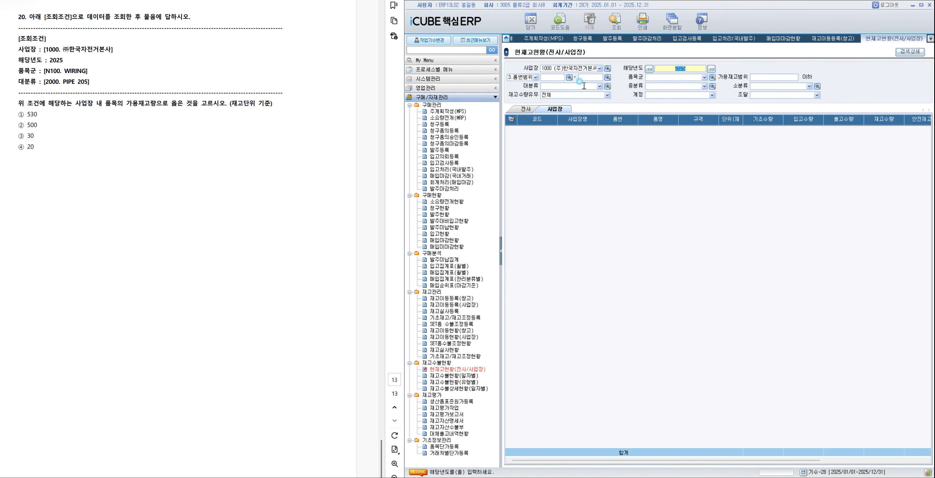
# Step: Set 품목군 to N100 WIRING and 대분류 to 2000 PIPE 205, and query the 2025 stock status
pyautogui.click(713, 77)
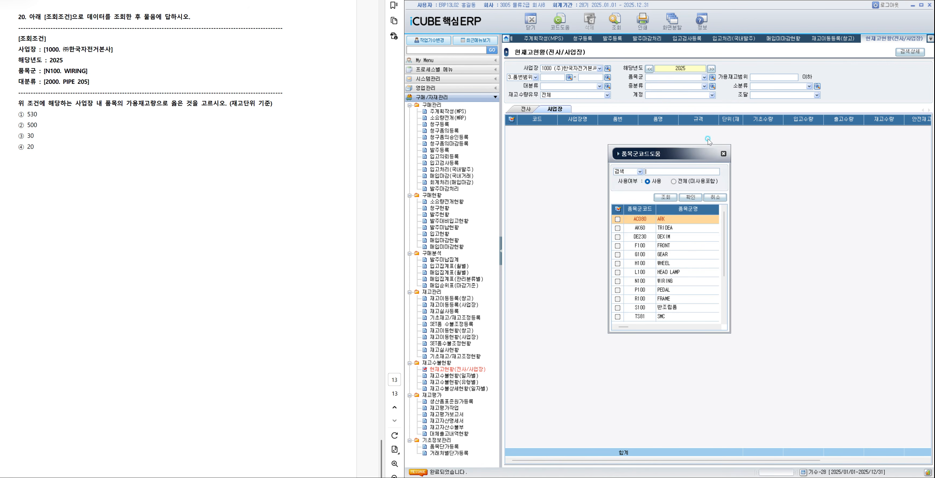
pyautogui.doubleClick(677, 281)
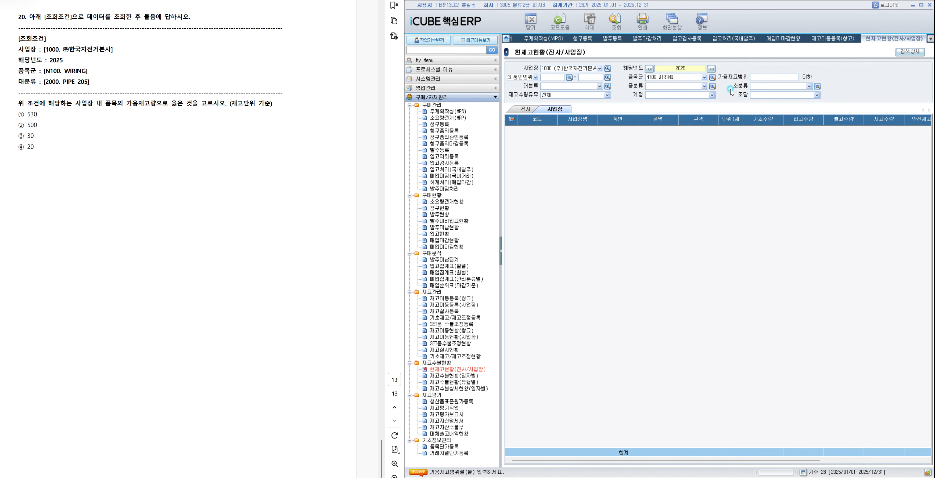
pyautogui.click(607, 86)
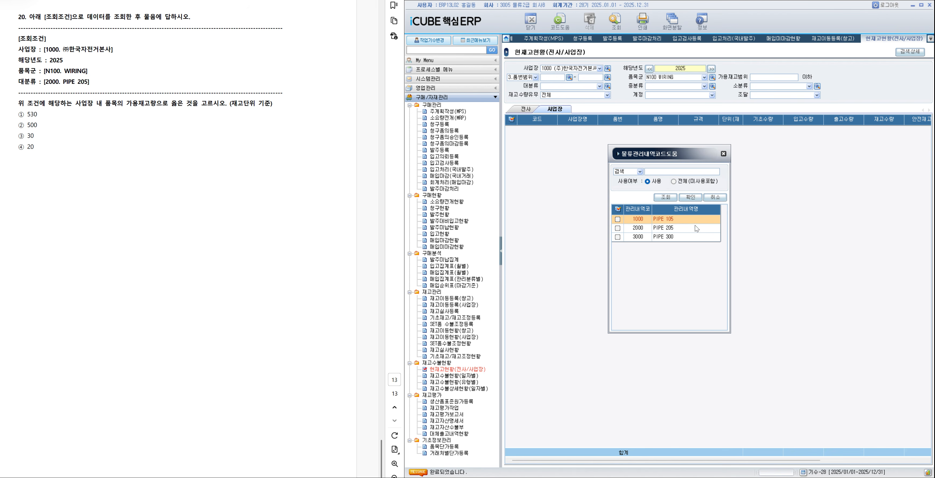
pyautogui.click(682, 229)
pyautogui.doubleClick(682, 229)
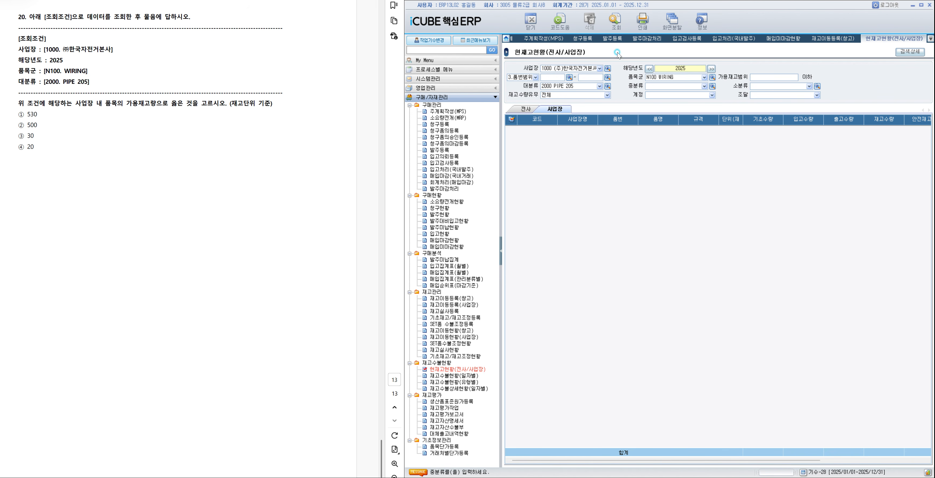
pyautogui.click(616, 22)
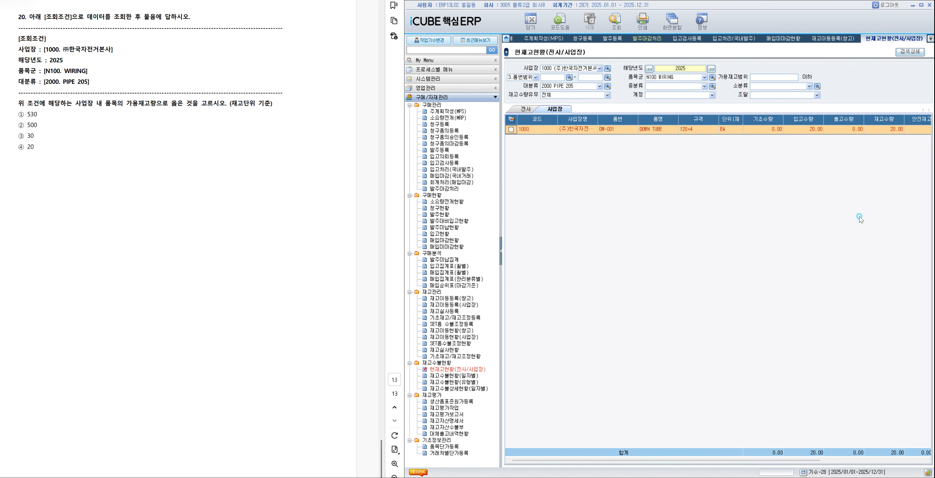
# Step: Check the 가용재고량 of the DOWN TUBE item and highlight answer ④ 20 under question 20
pyautogui.hscroll(3, 686, 465)
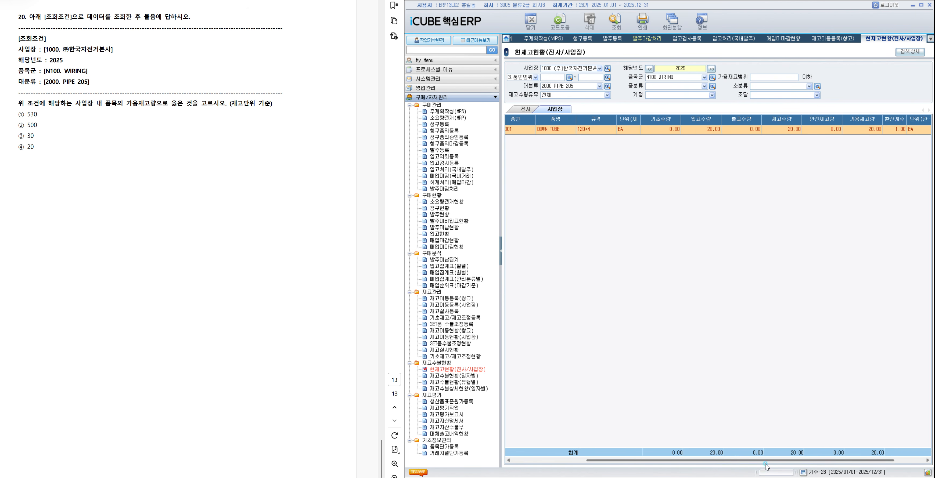
pyautogui.click(851, 132)
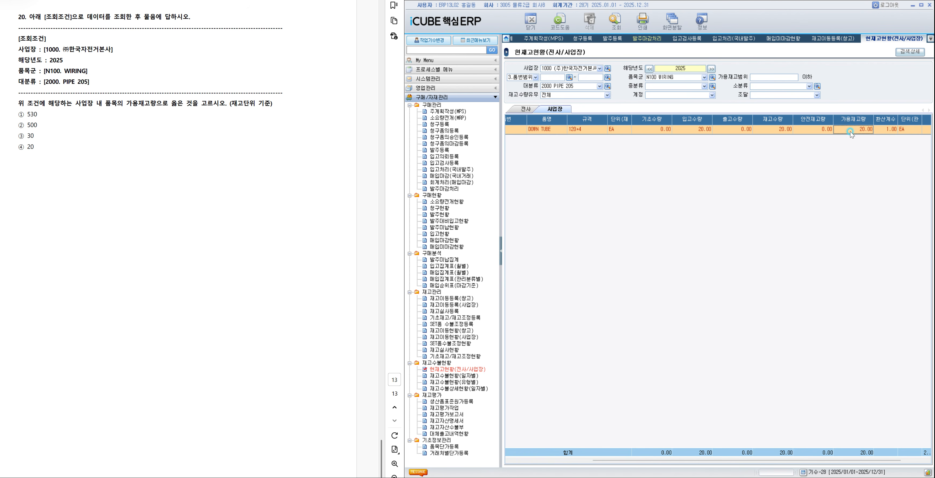
pyautogui.click(40, 151)
pyautogui.moveTo(40, 152); pyautogui.dragTo(18, 147)
pyautogui.click(65, 160)
pyautogui.click(214, 220)
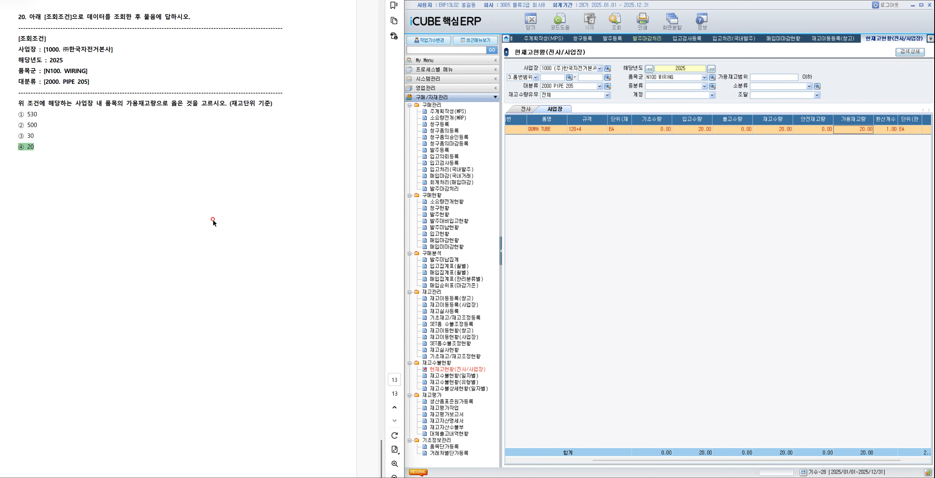